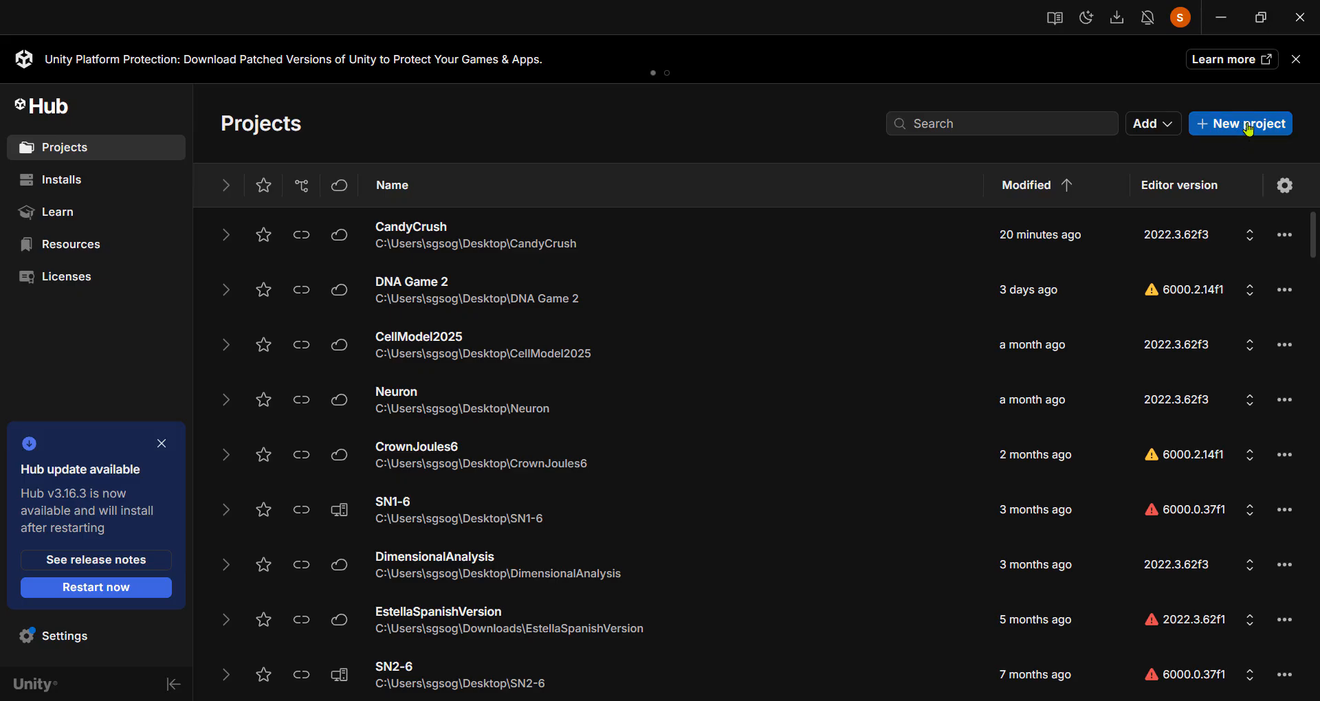
Begin a new Unity Hub project and choose editor version 2022.3.62f3 LTS
click(1249, 129)
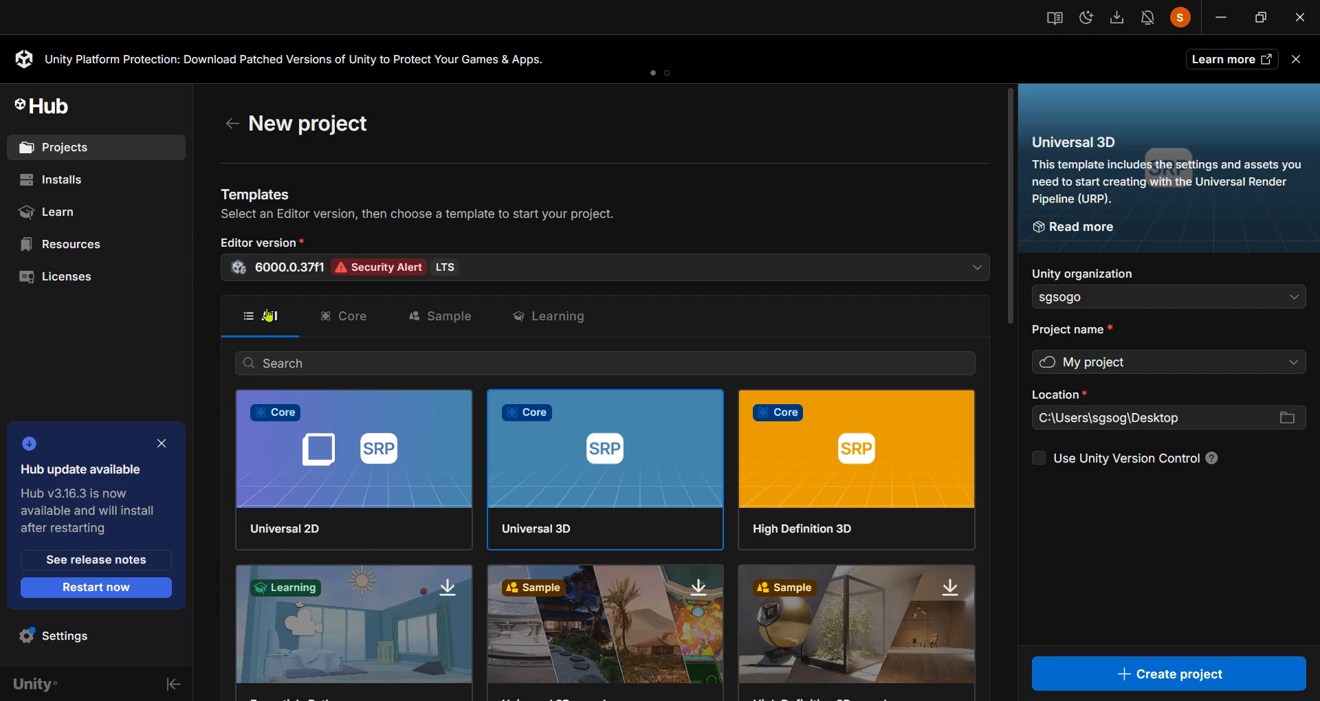
click(983, 276)
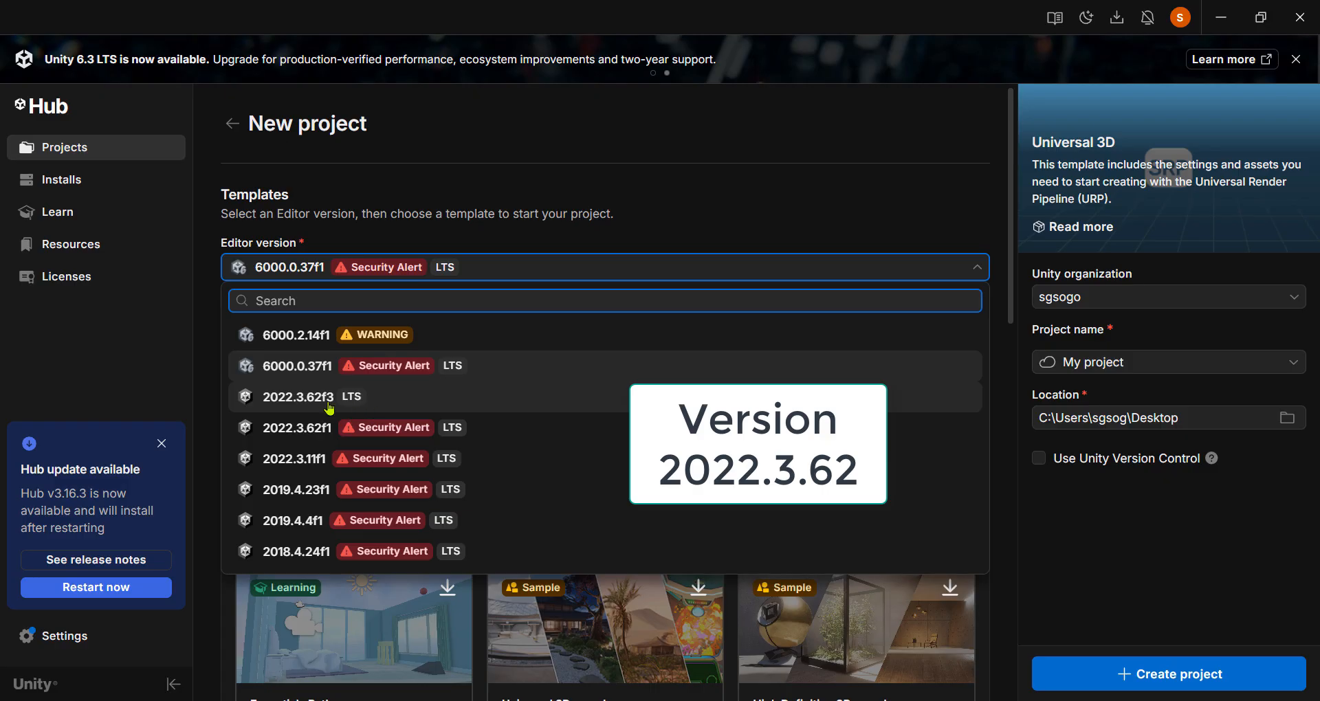
click(362, 406)
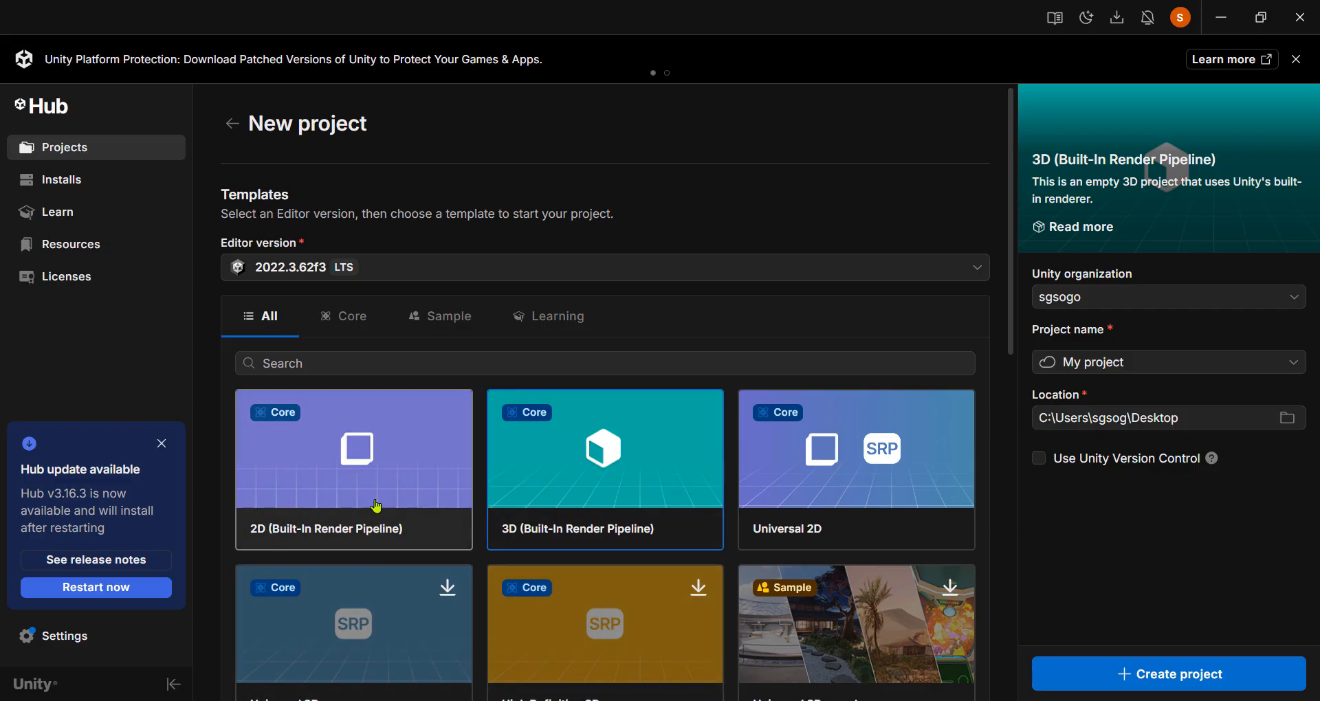
Create a 2D (Built-In Render Pipeline) project named 'Ketone Crush Demo'
click(417, 458)
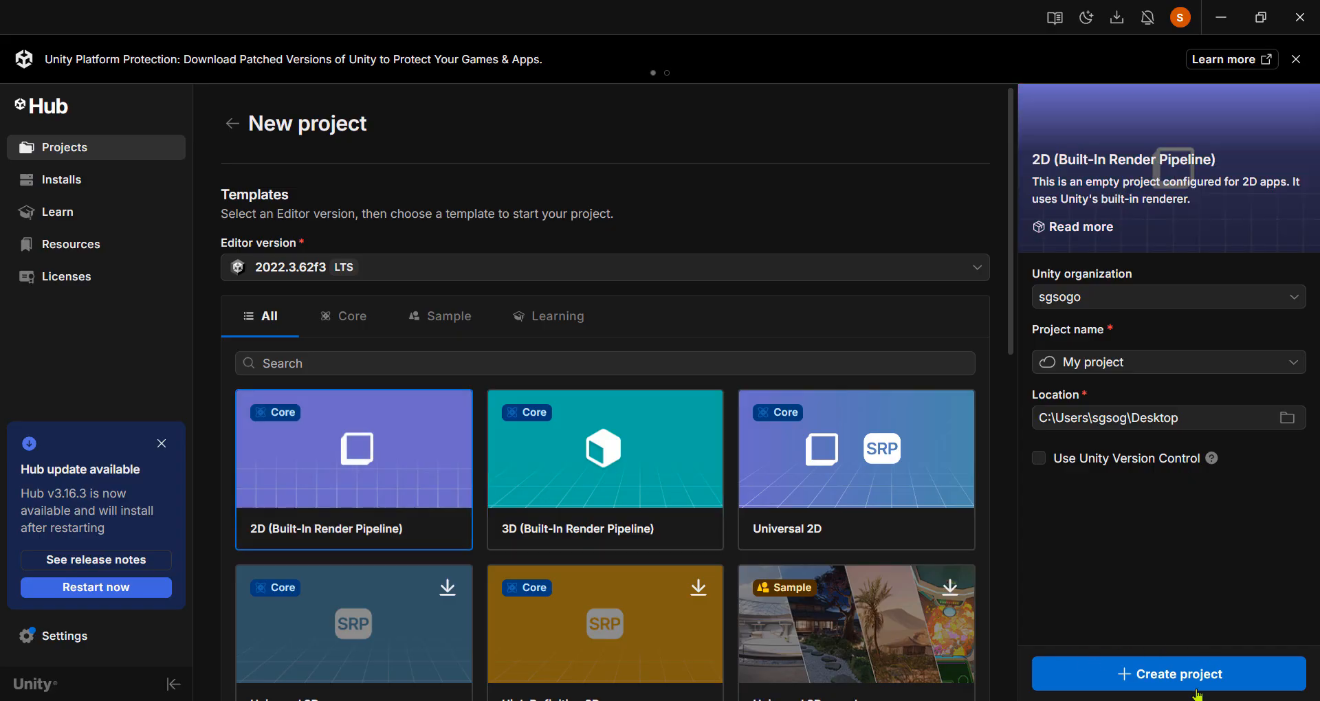
drag(1132, 362, 1044, 364)
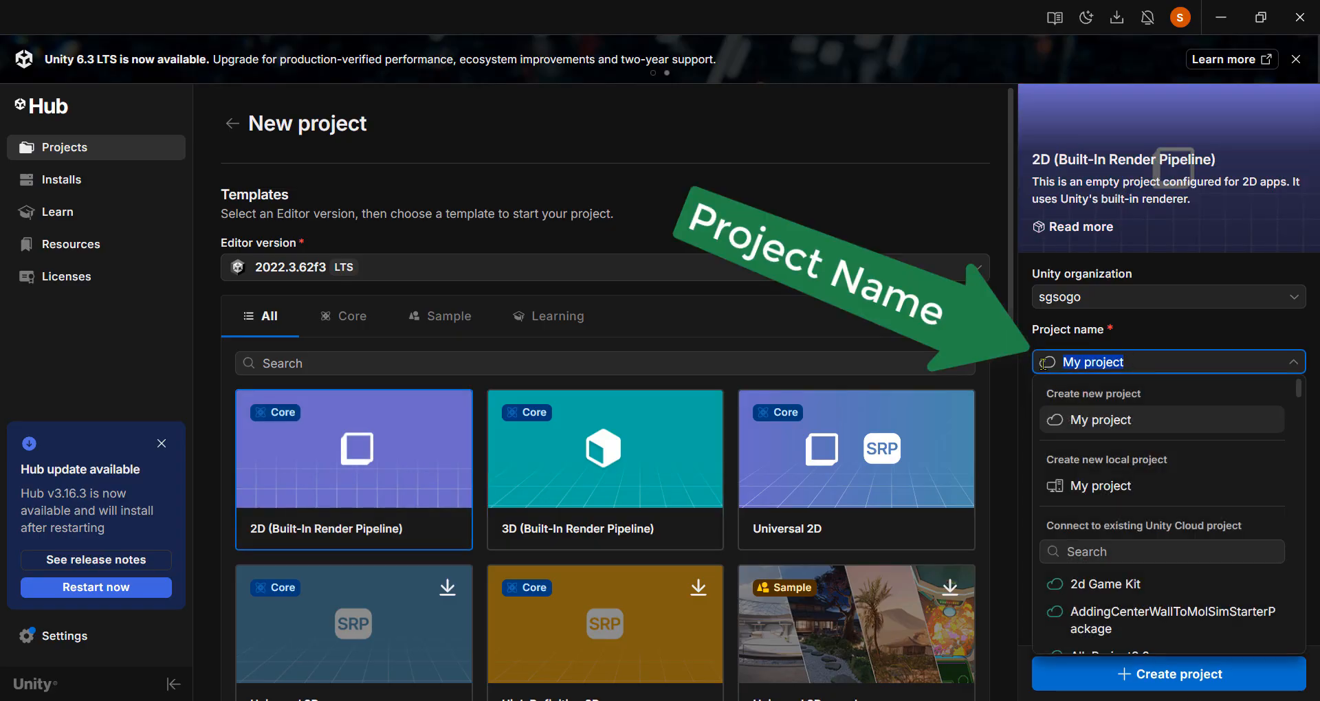
text(Keto)
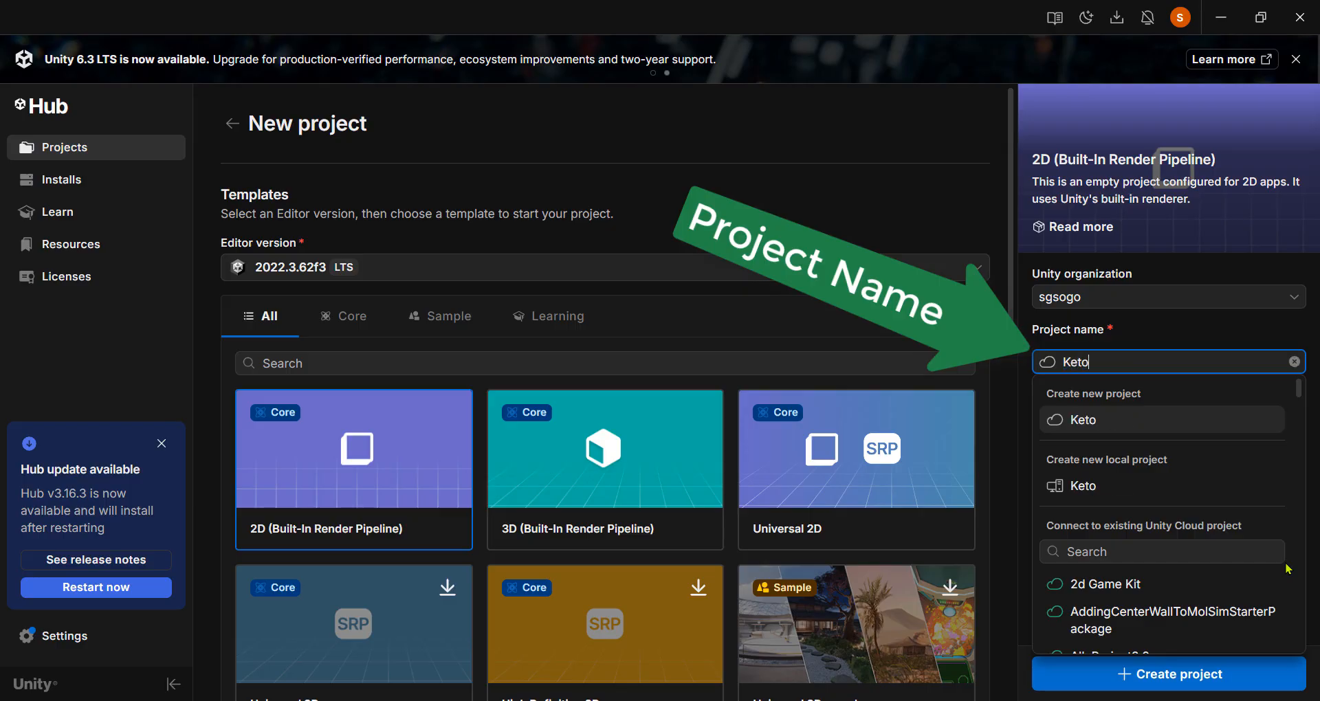
text(ne Crush )
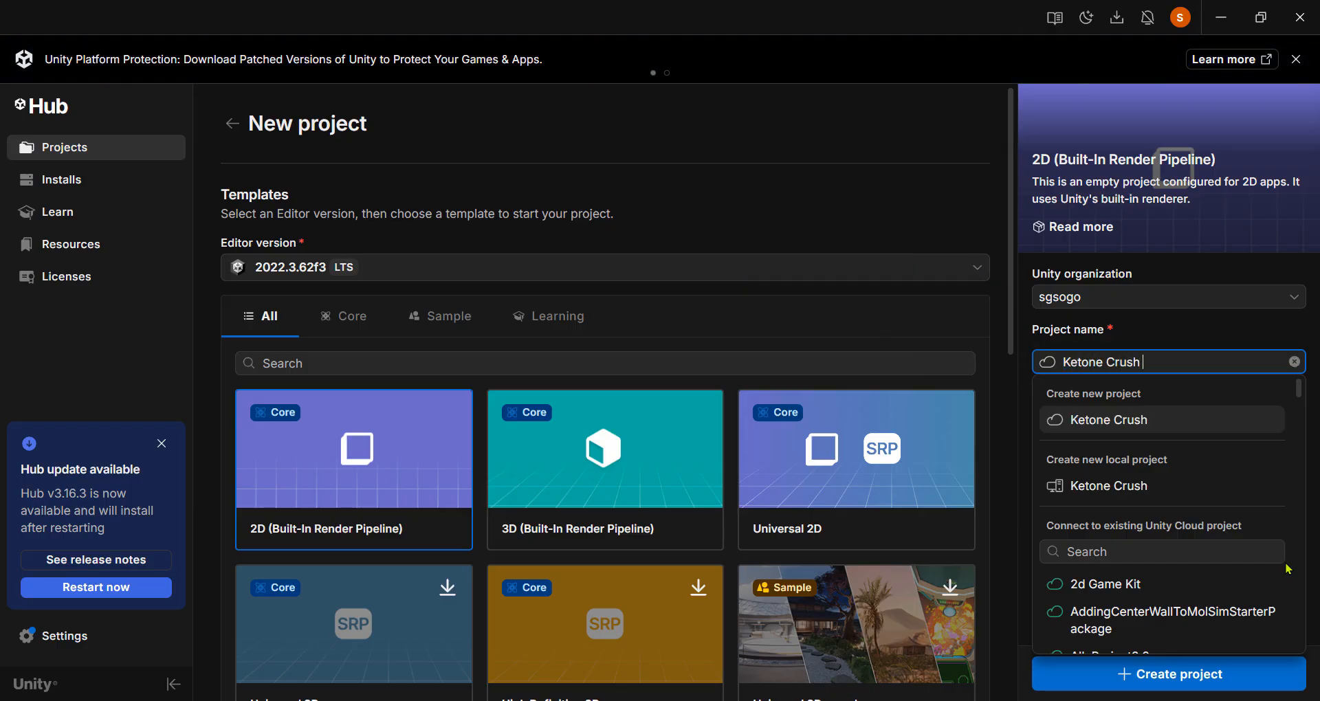
text(Demo)
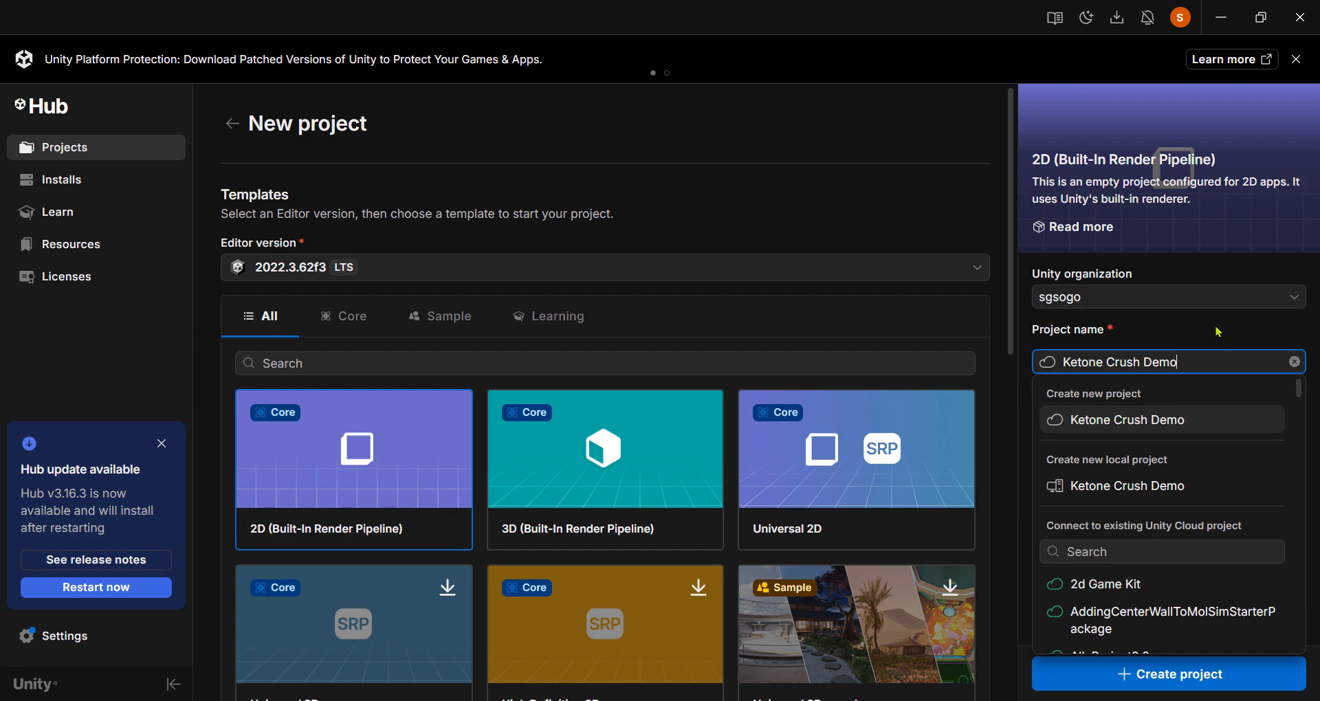
click(1163, 679)
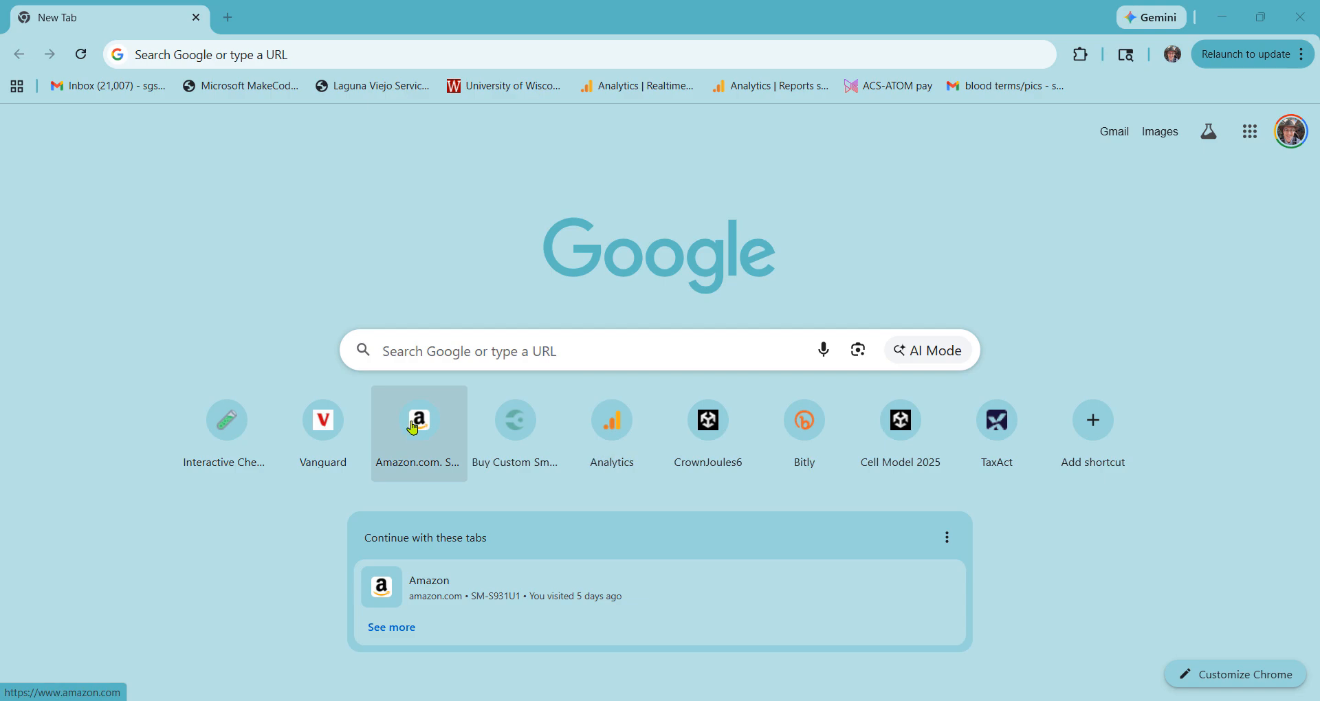
click(300, 54)
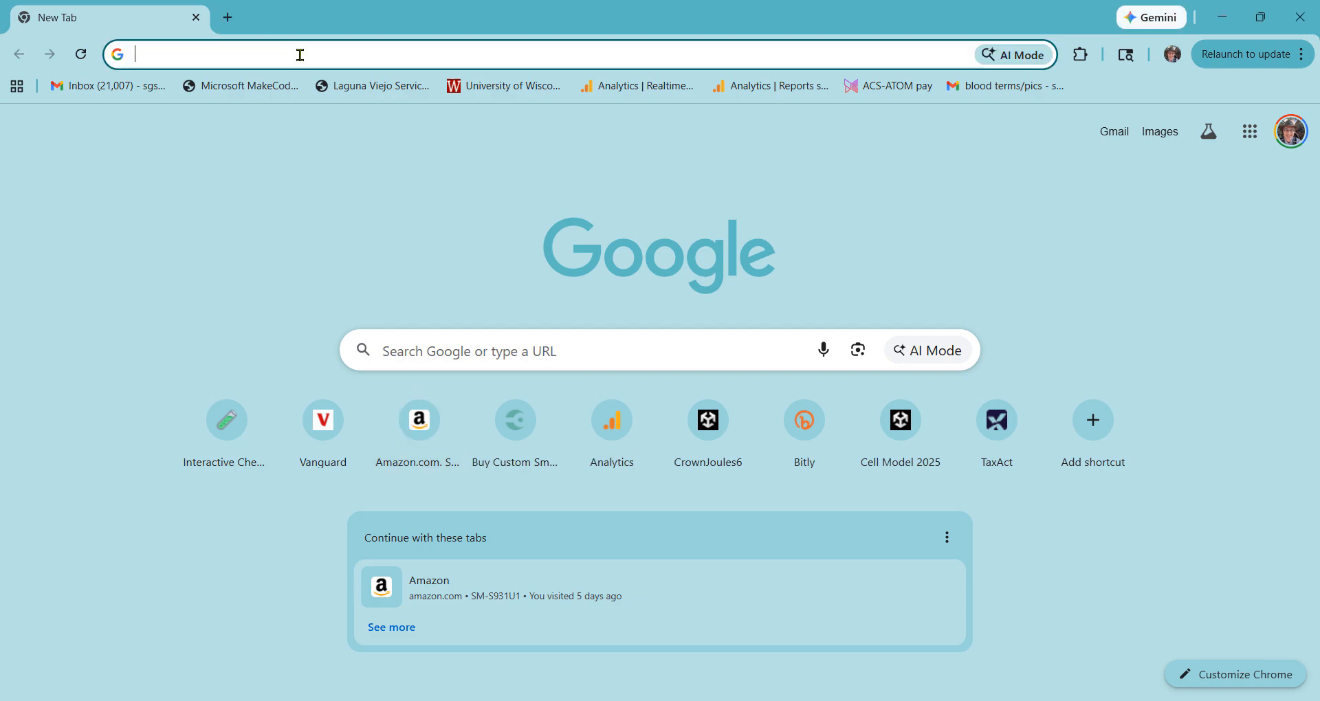
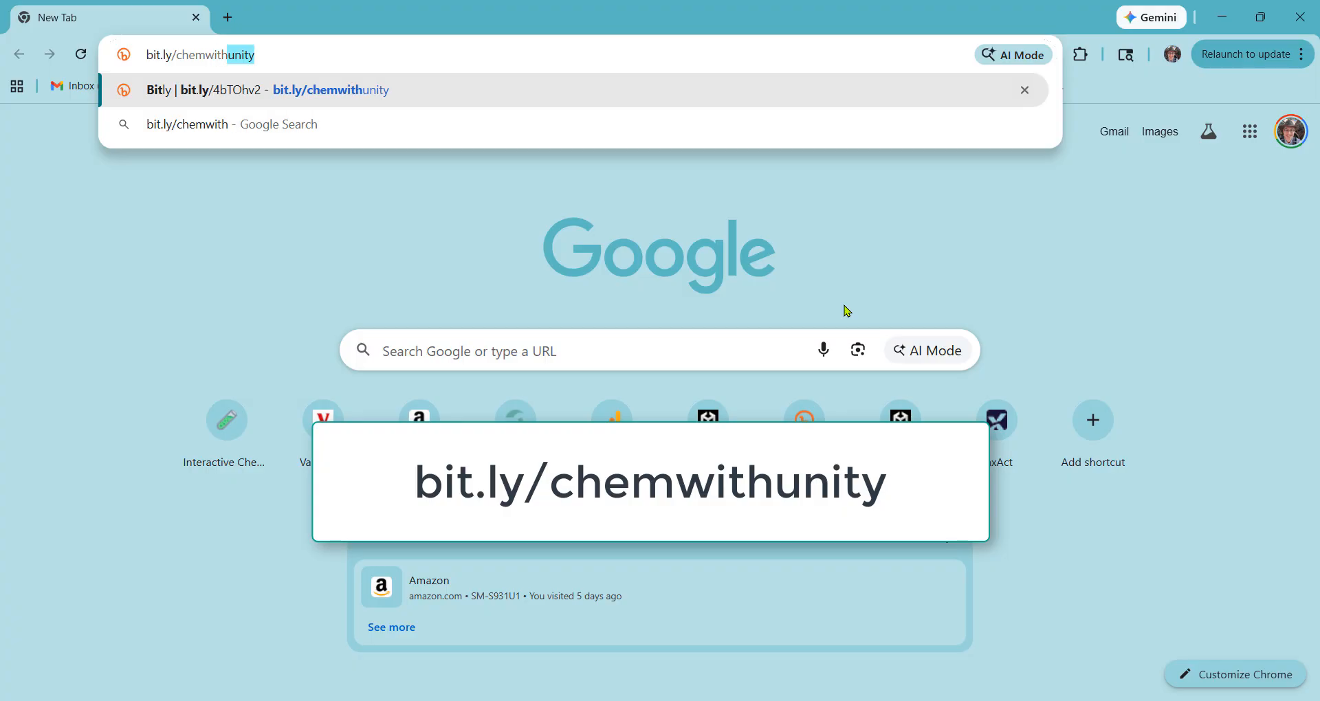
key(Return)
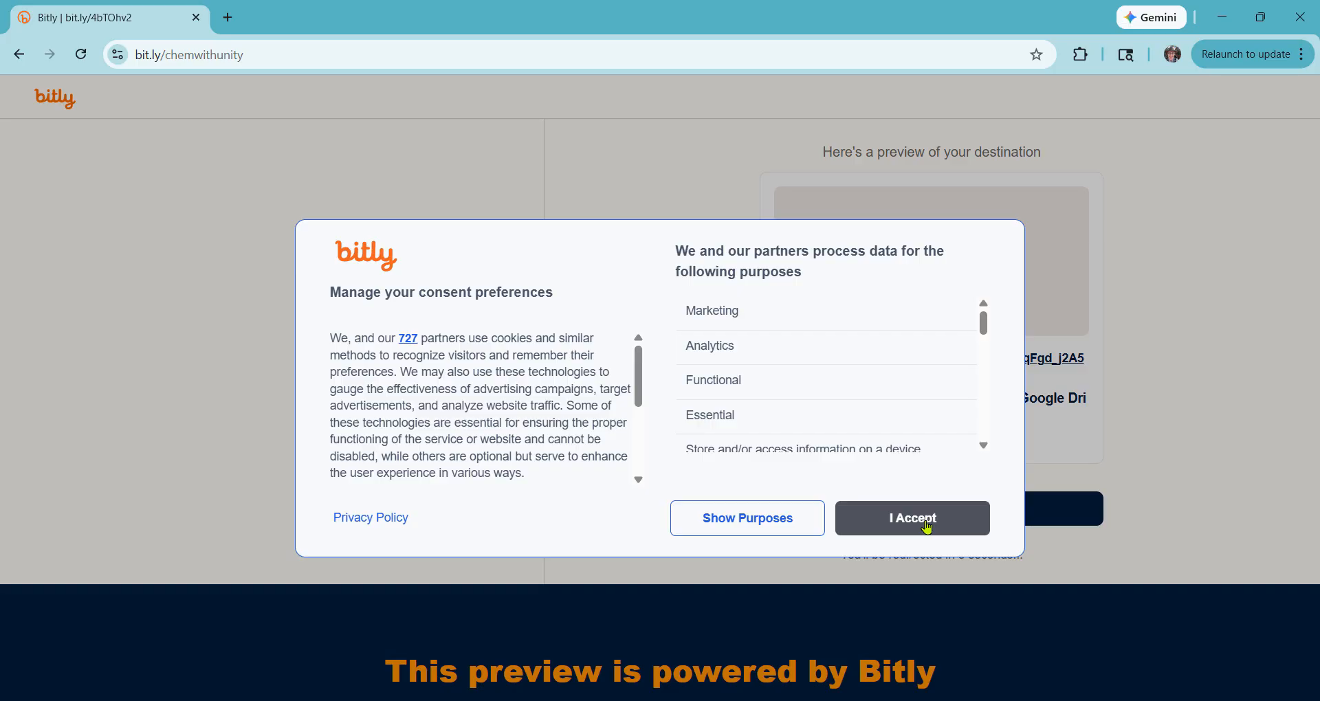
click(927, 527)
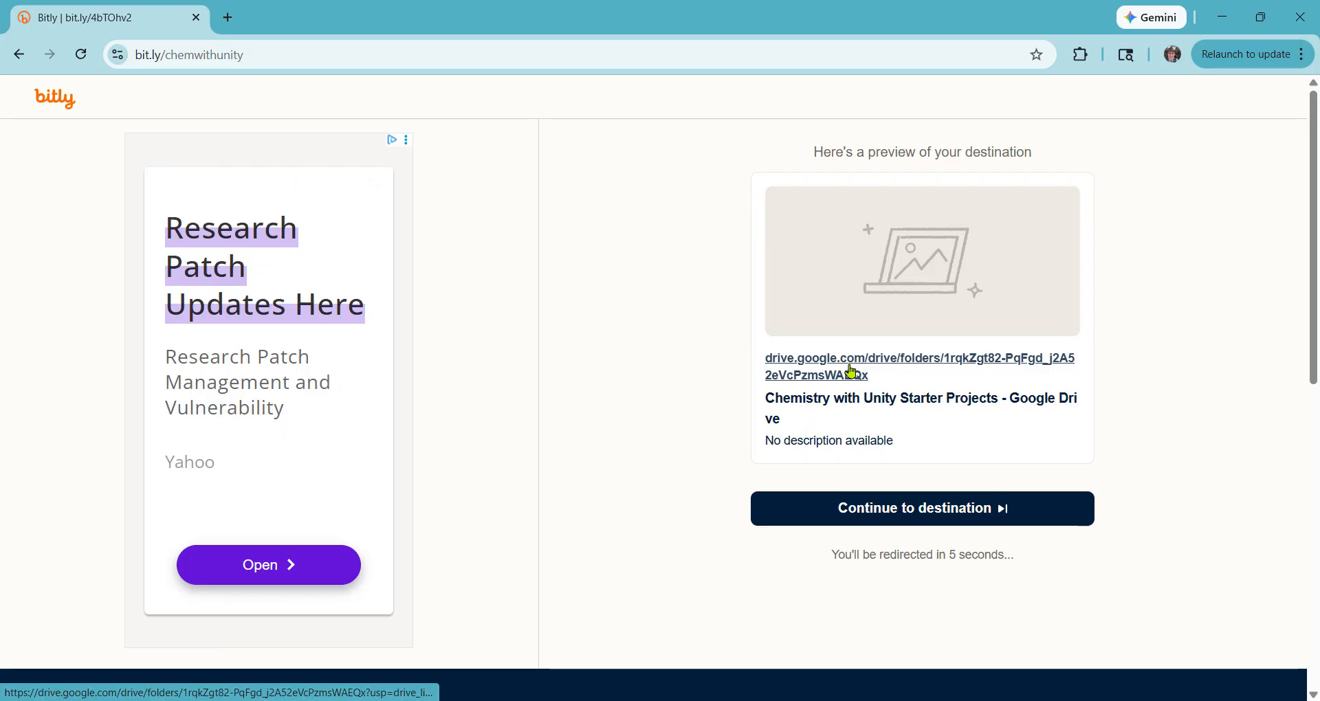
Download KetoneCrushStarterPackage.unitypackage from the Drive folder and show it in its folder
click(936, 510)
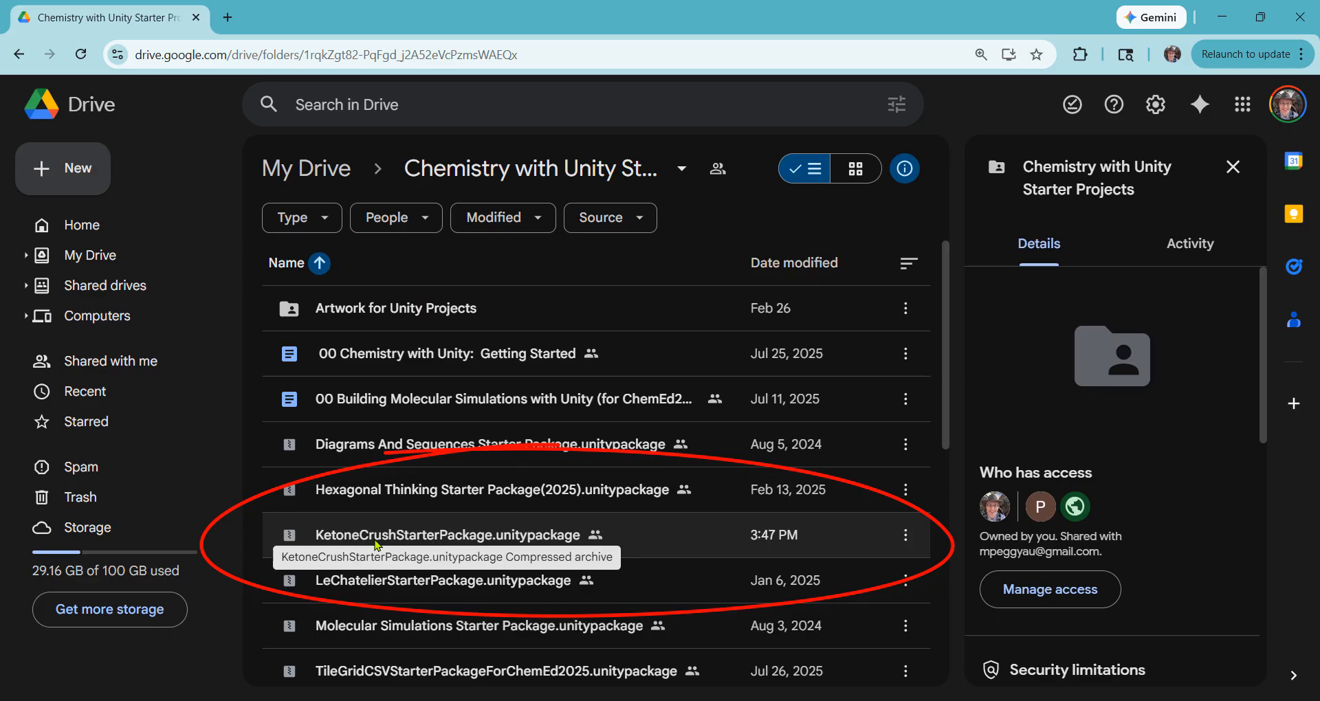
click(907, 540)
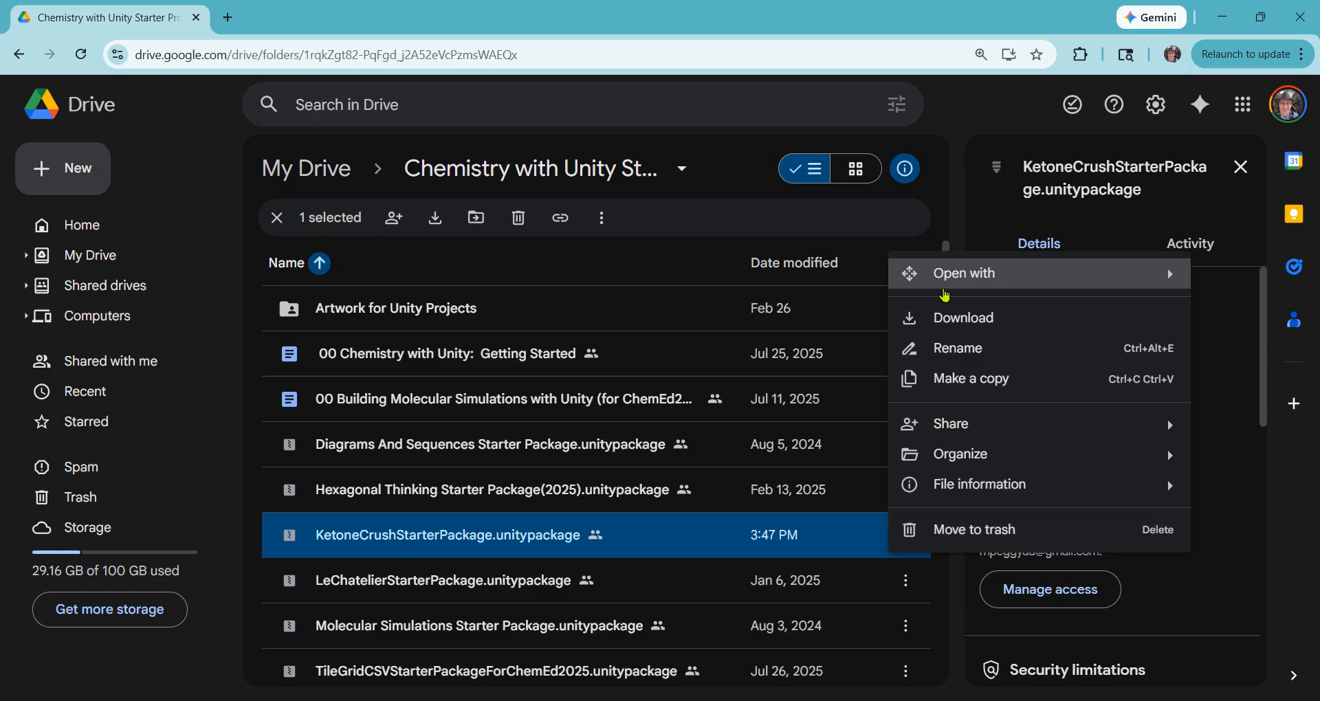
click(945, 327)
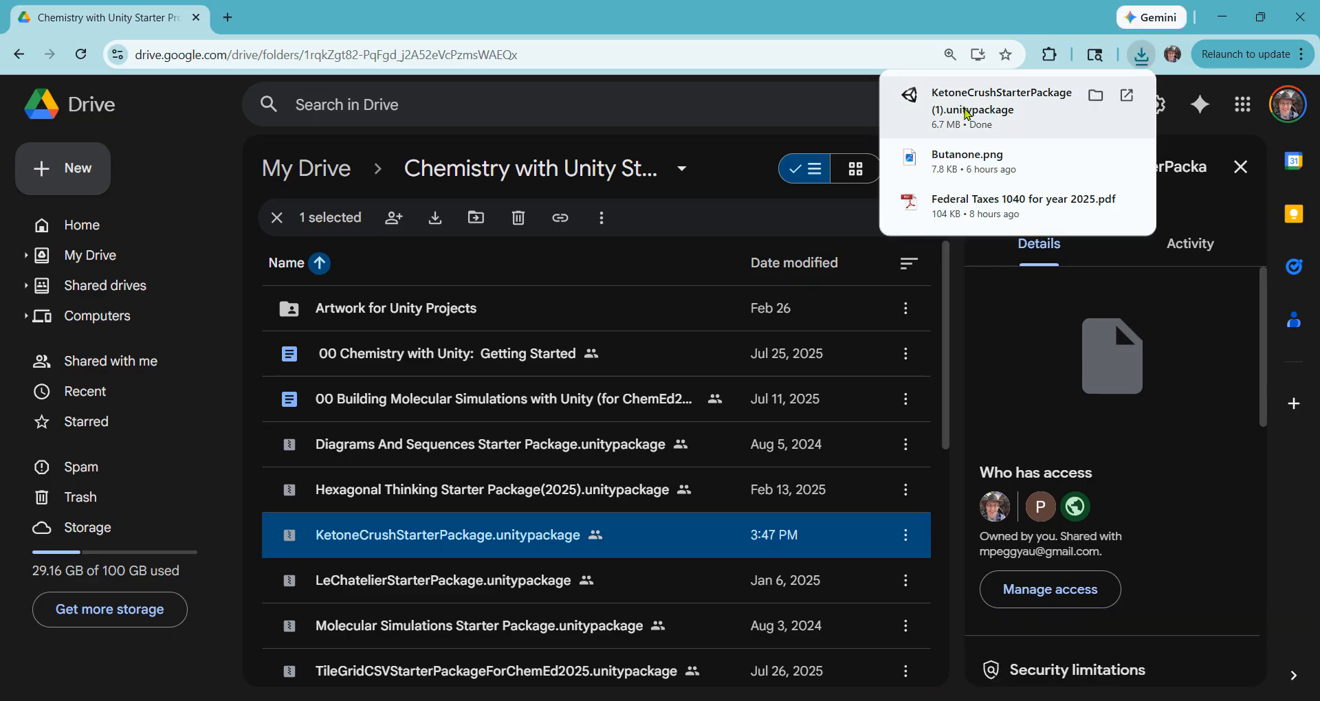
click(1096, 98)
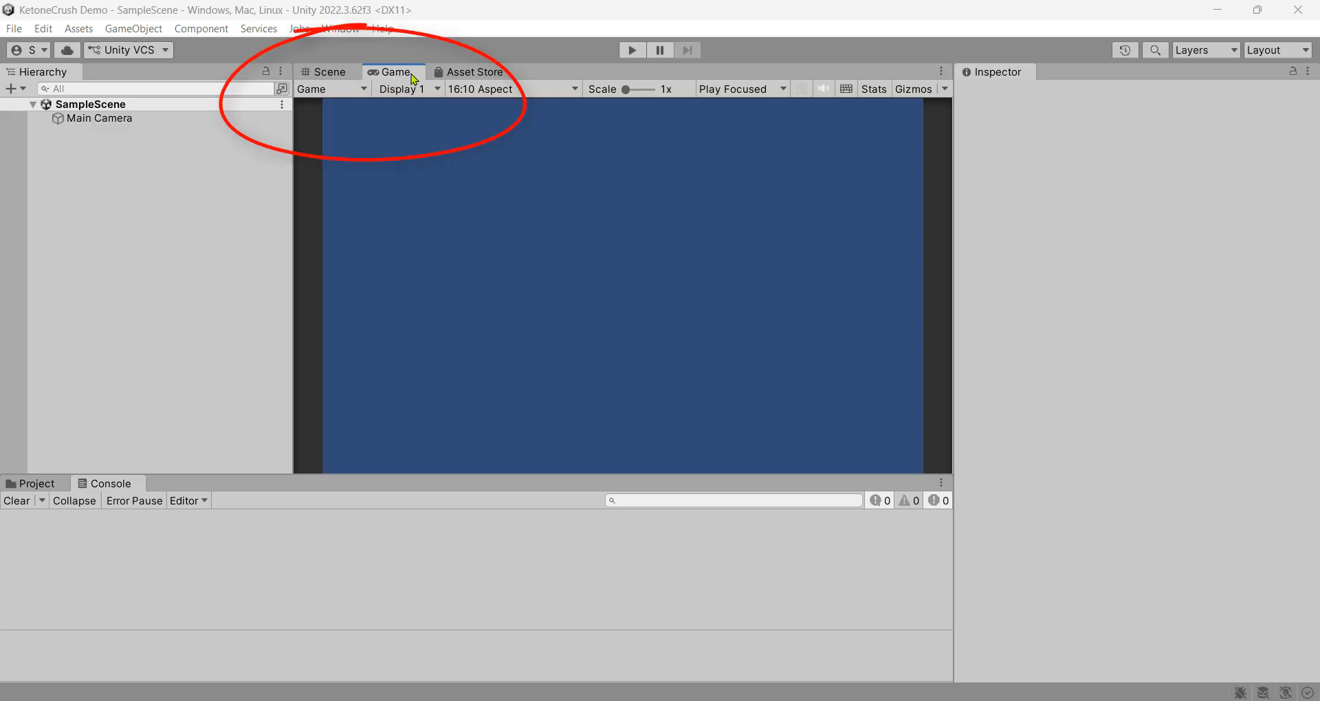
Check the empty SampleScene, holding only Main Camera, in the Scene and Game views
click(330, 72)
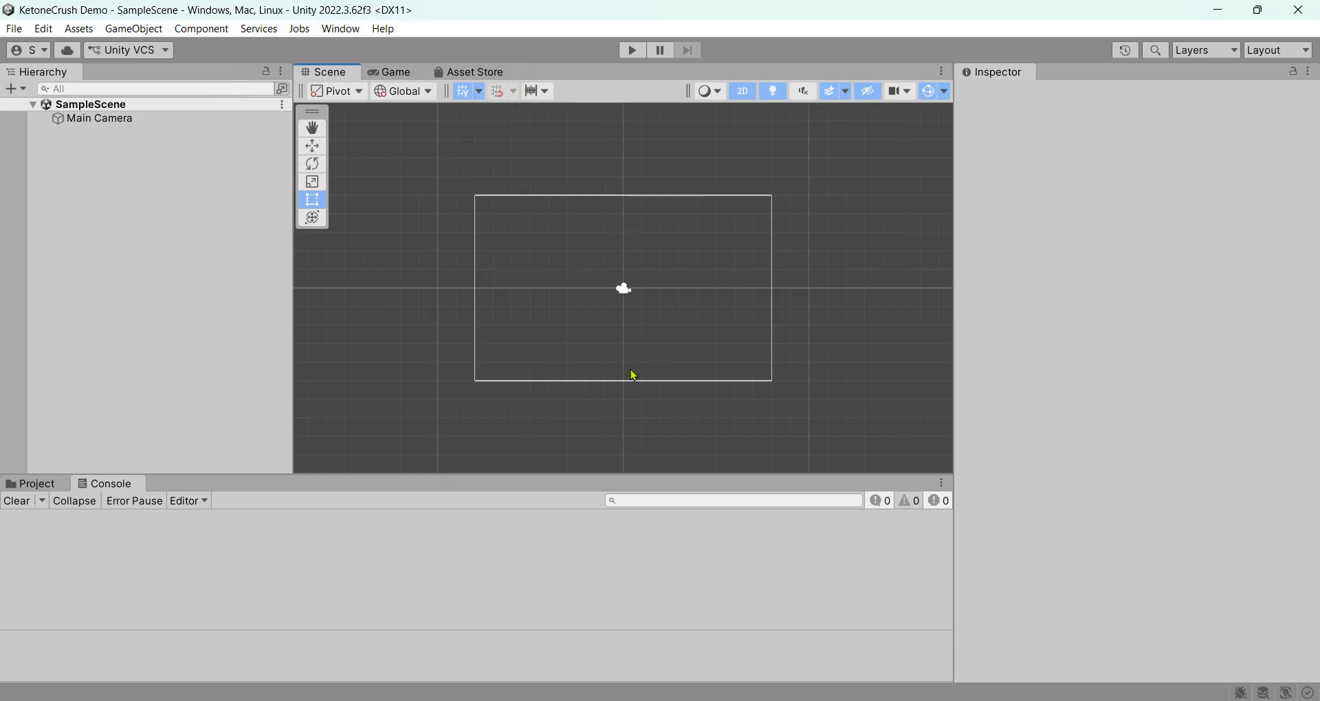
click(404, 71)
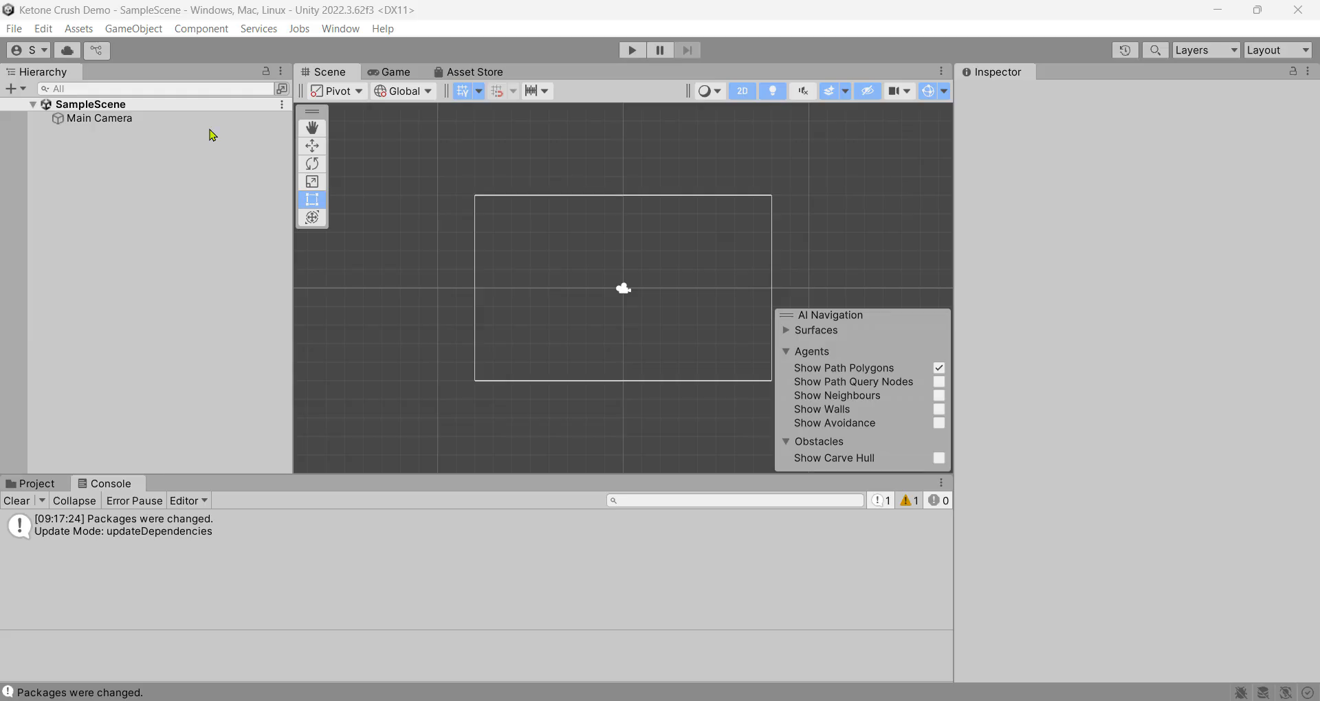
Import all items of KetoneCrushStarterPackage through Assets > Import Package > Custom Package
click(87, 32)
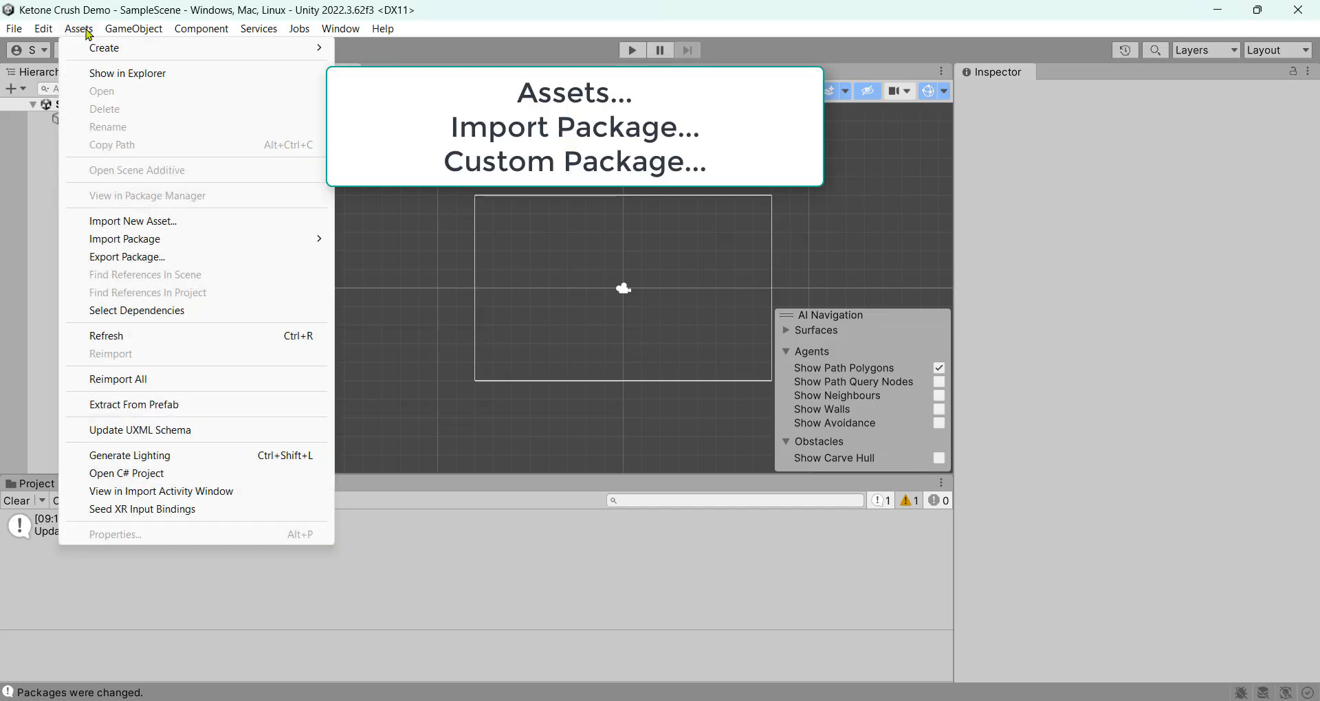
mouse_move(117, 246)
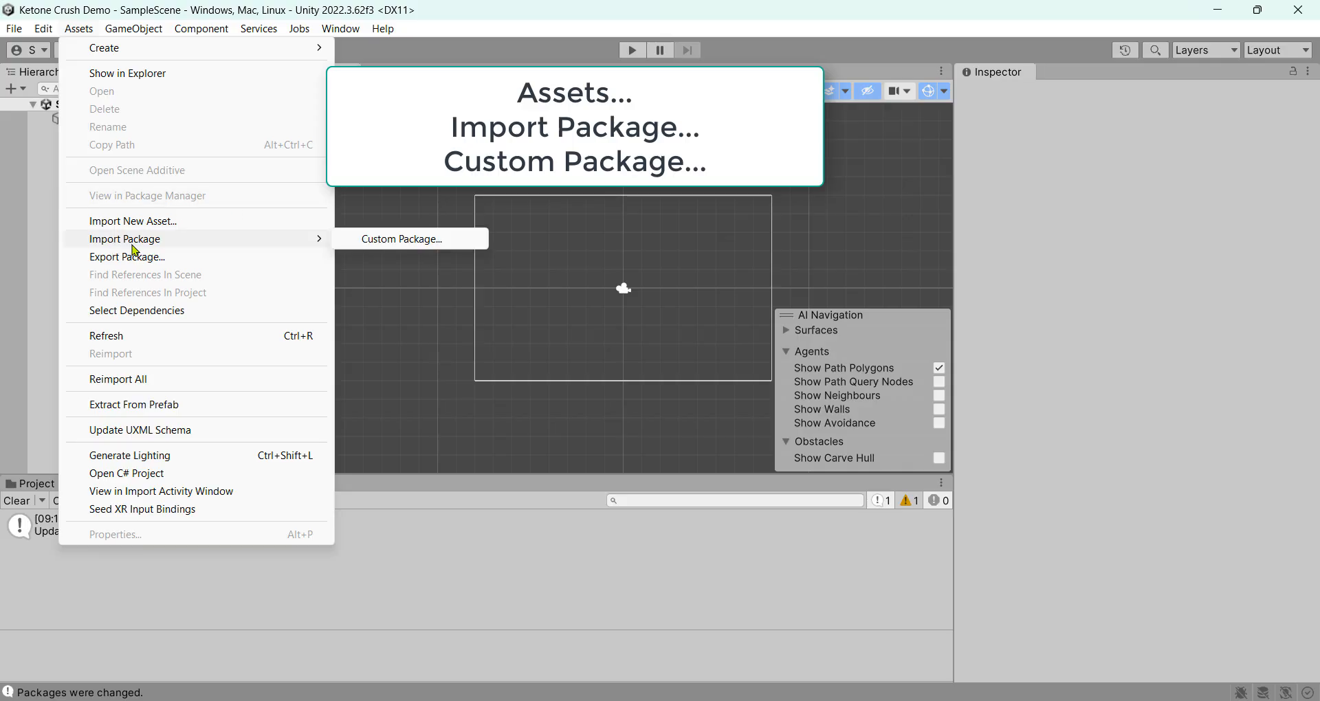
click(412, 241)
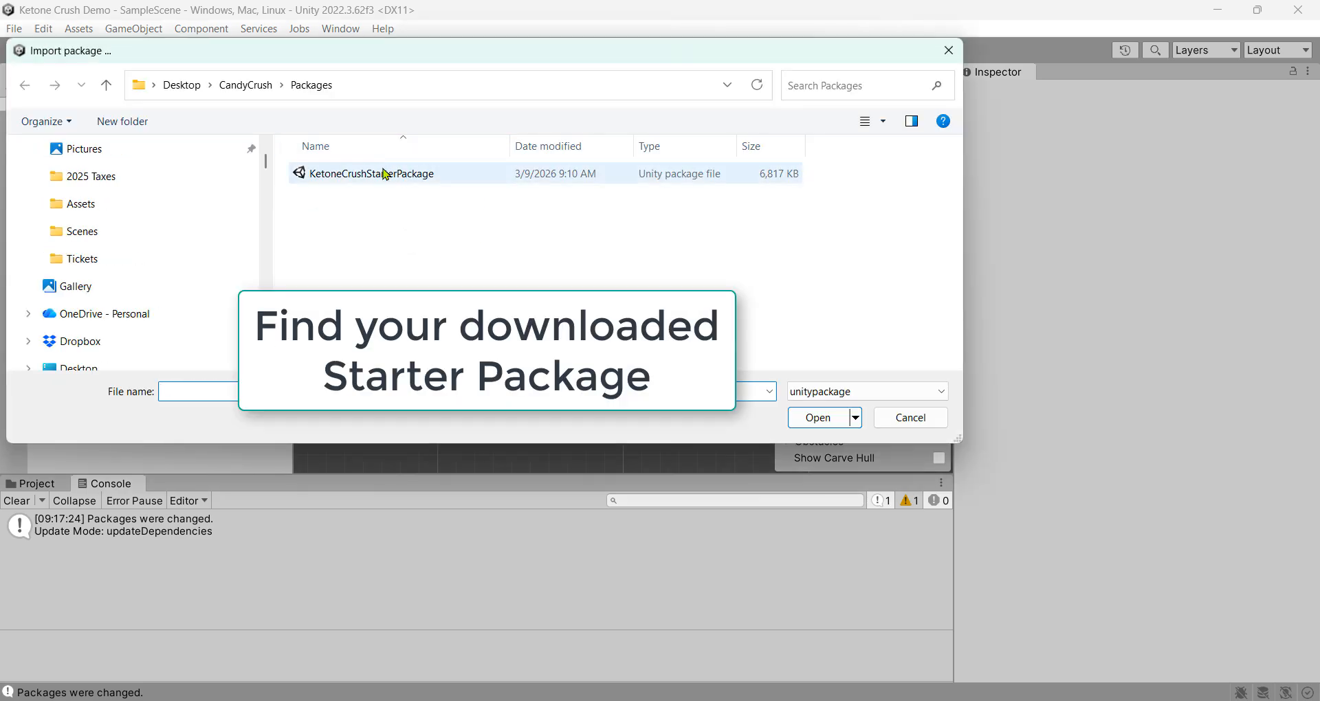
click(437, 176)
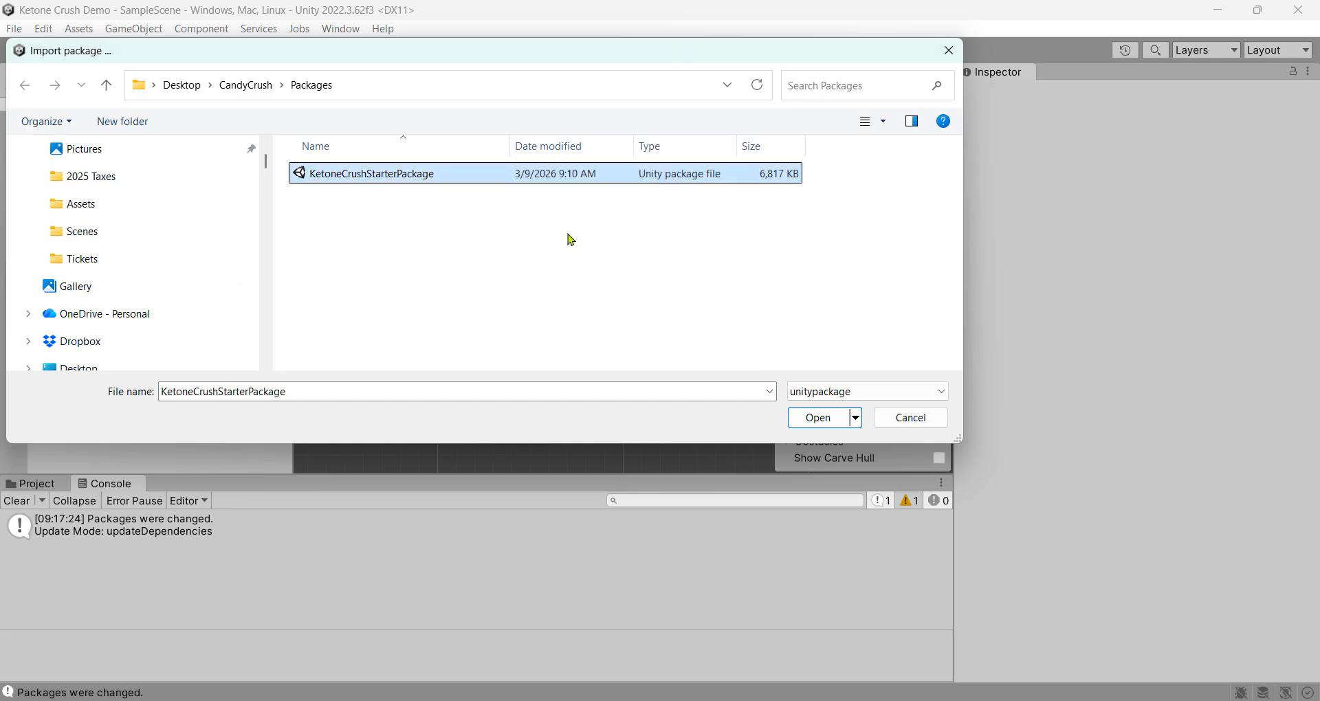
click(819, 419)
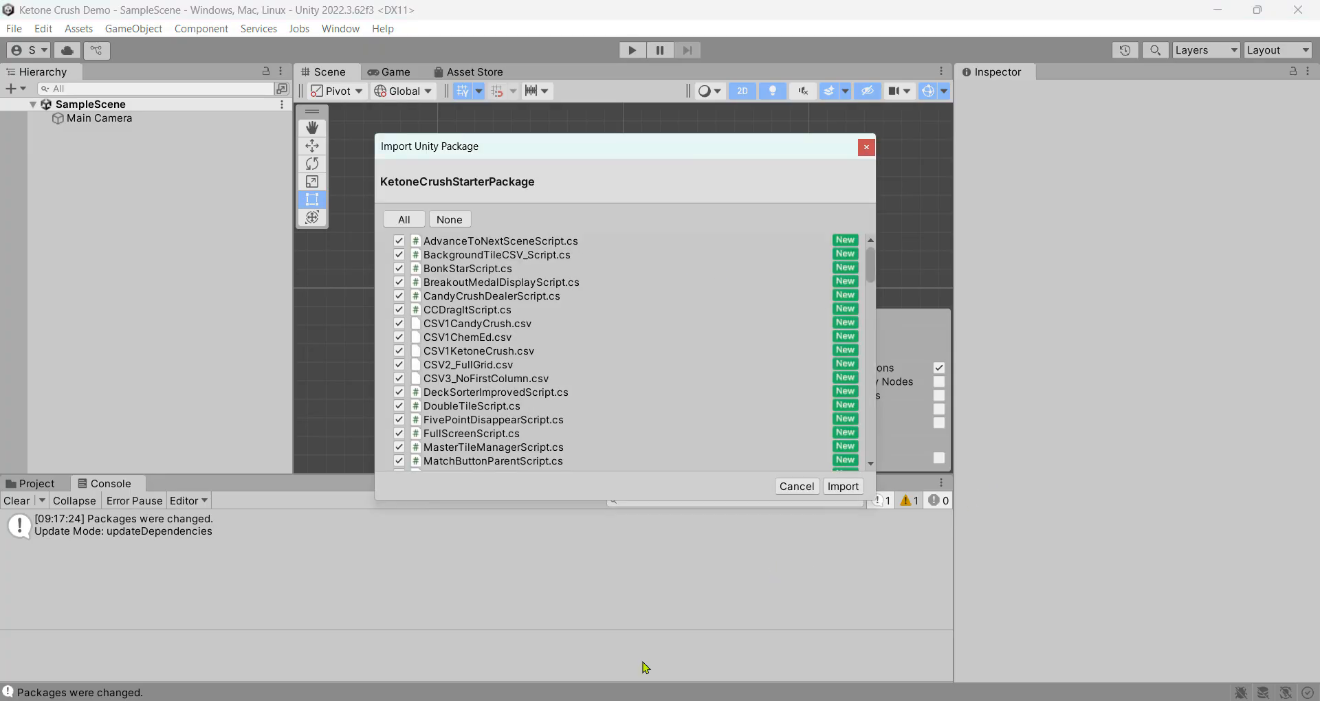
scroll(671, 261, down, 15)
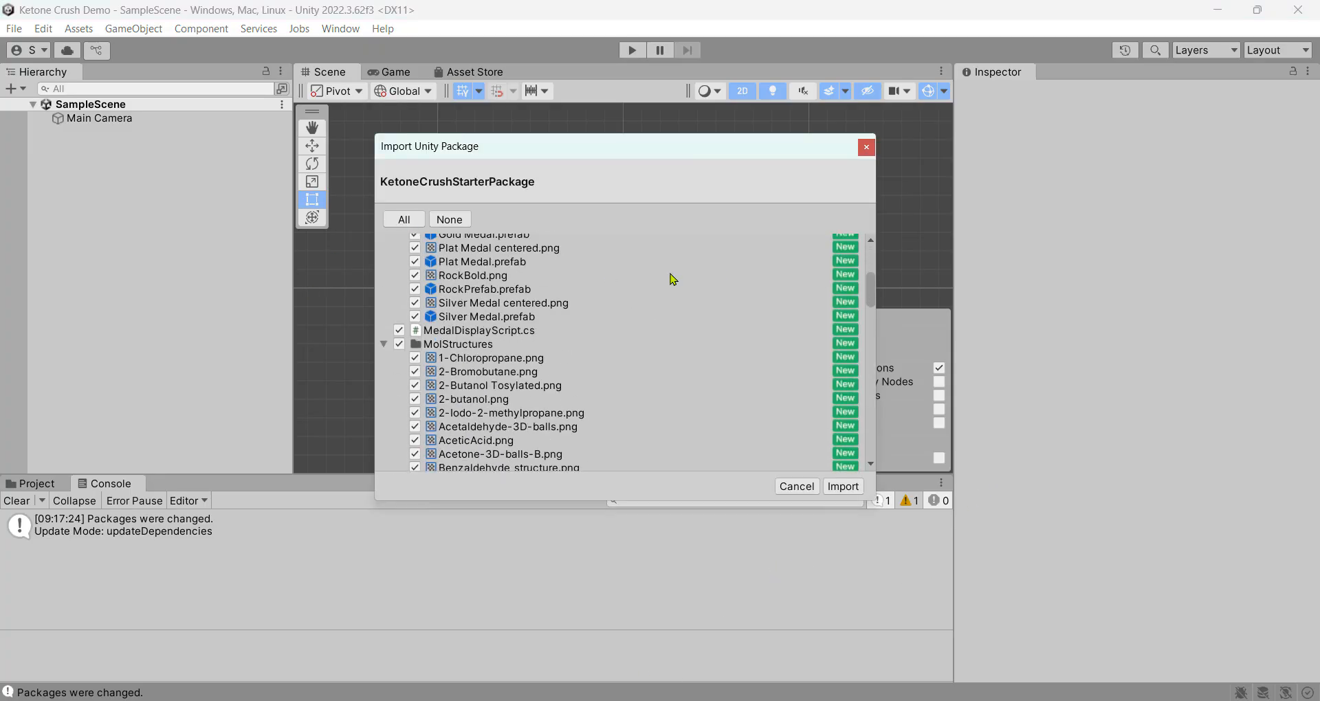
scroll(671, 282, down, 12)
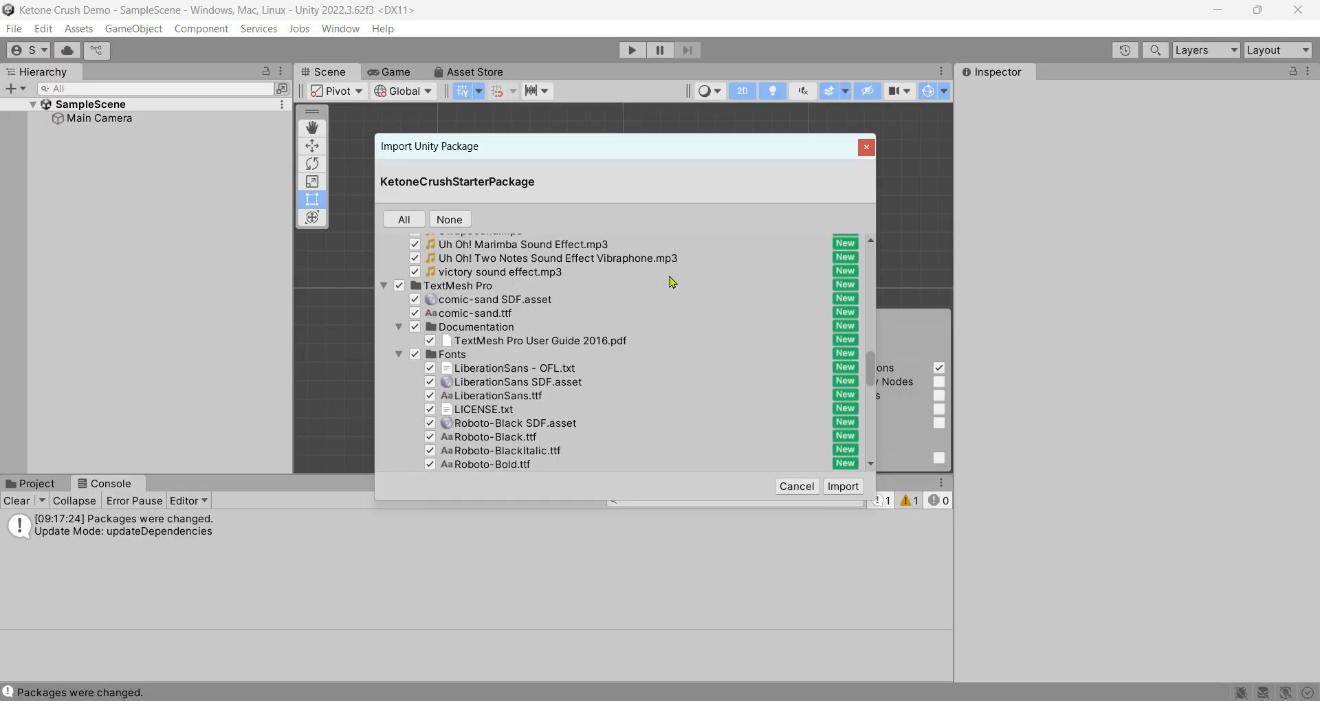
click(844, 487)
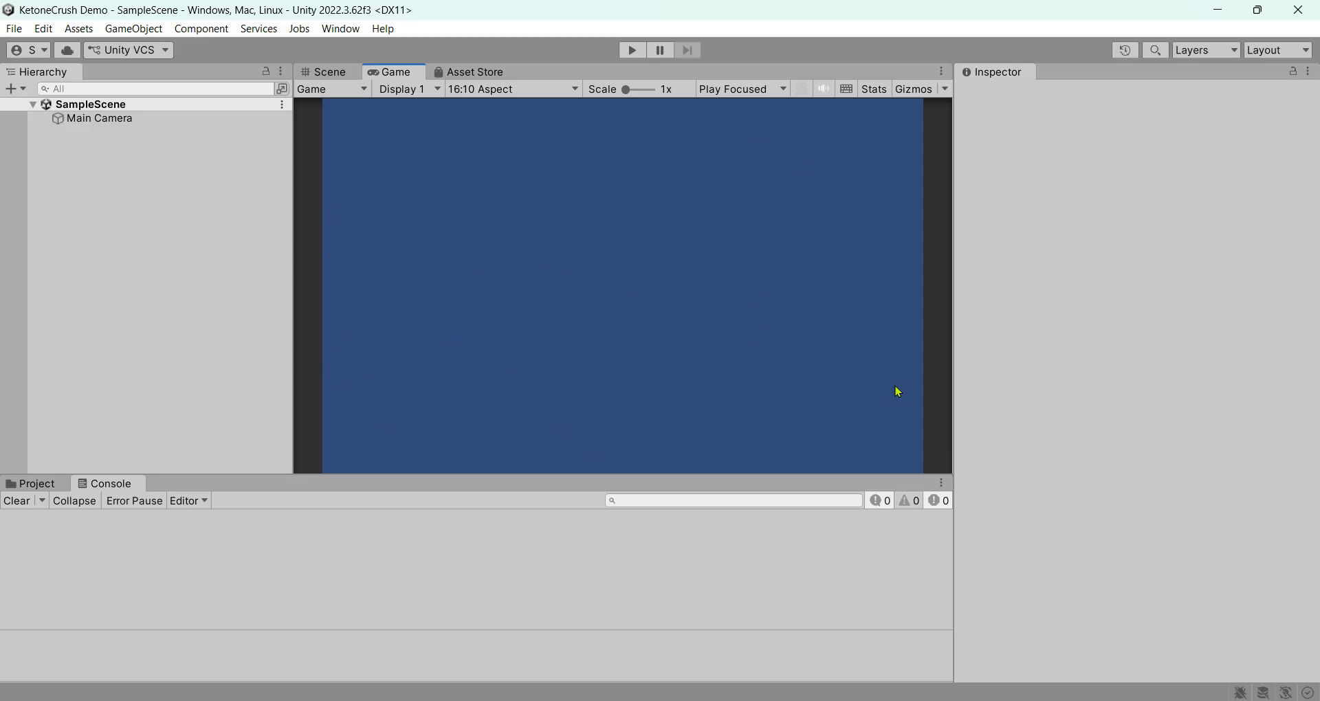
Load the KetoneCrush3.0 scene from the Scenes folder
click(15, 29)
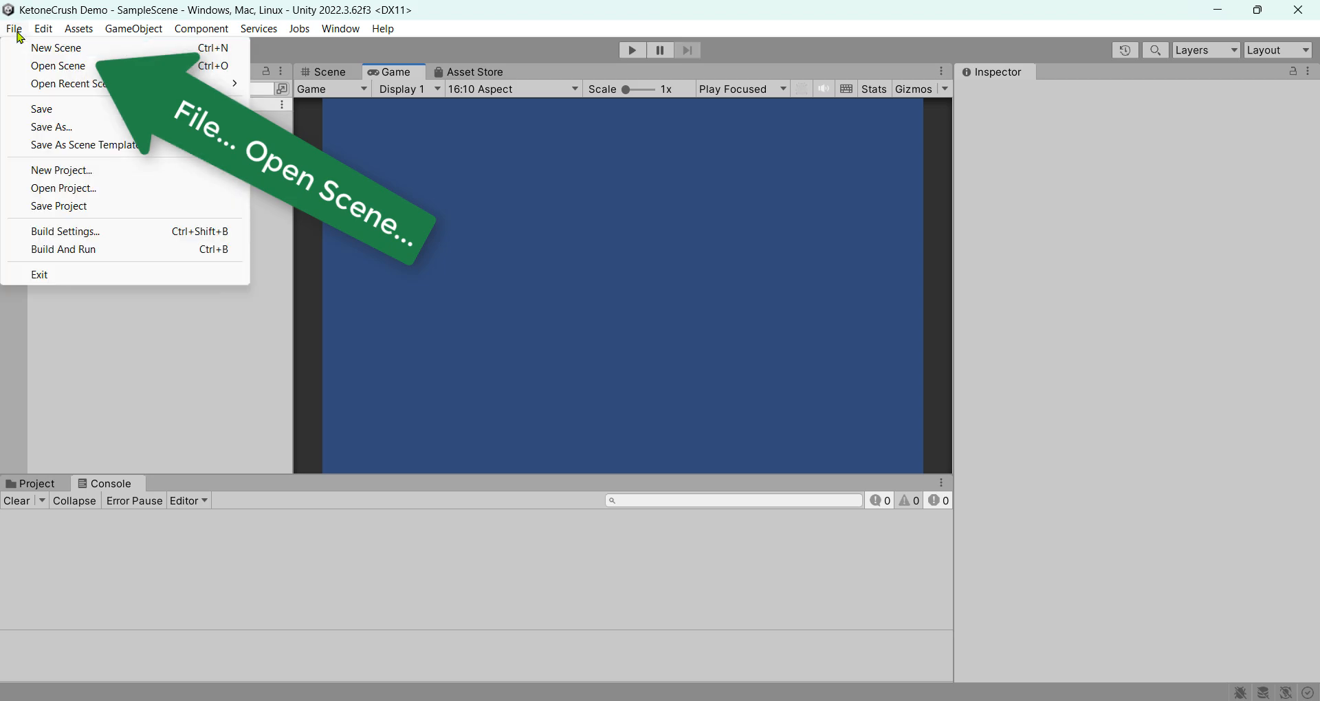
click(94, 70)
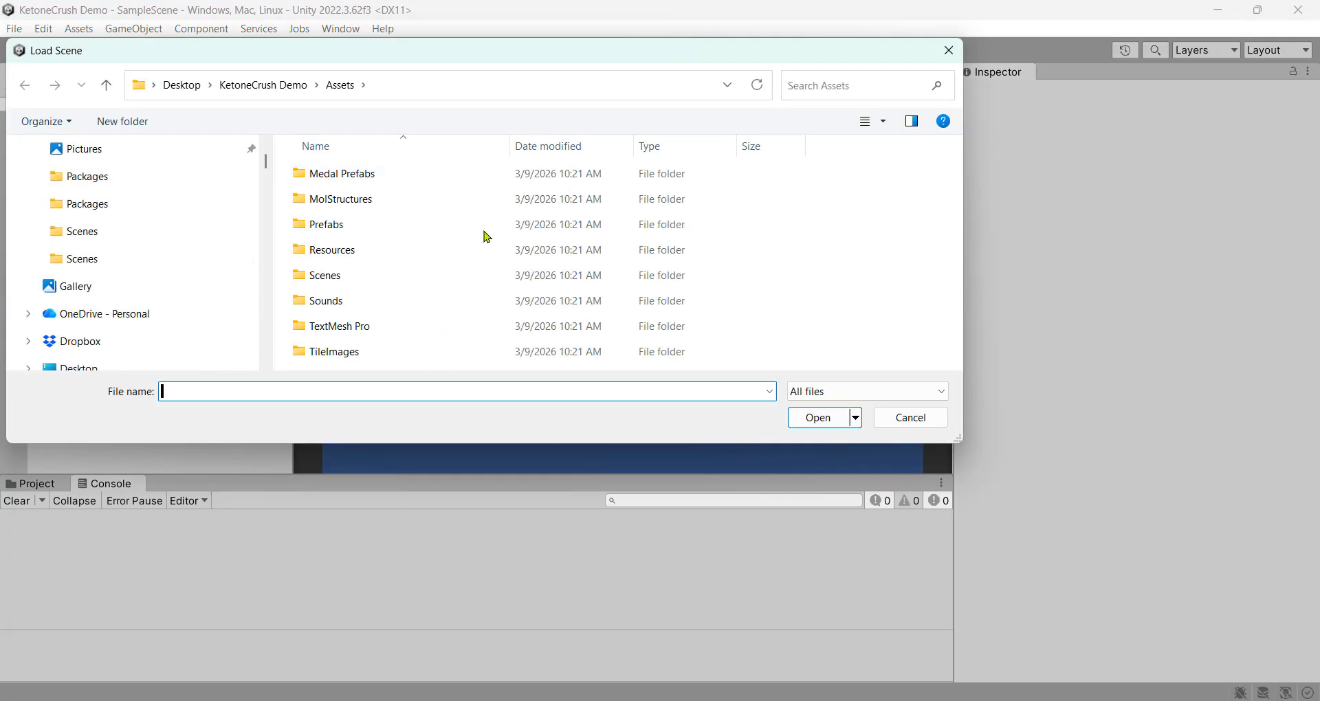
double_click(398, 278)
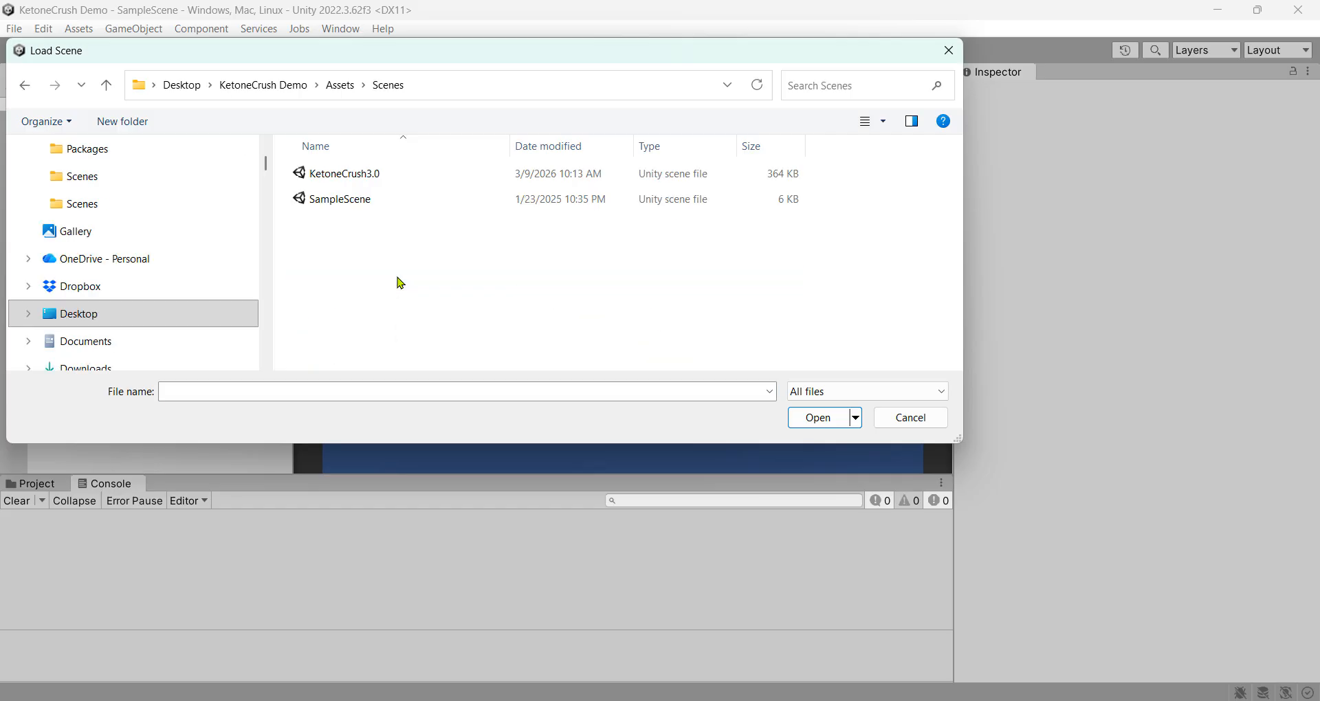
click(413, 176)
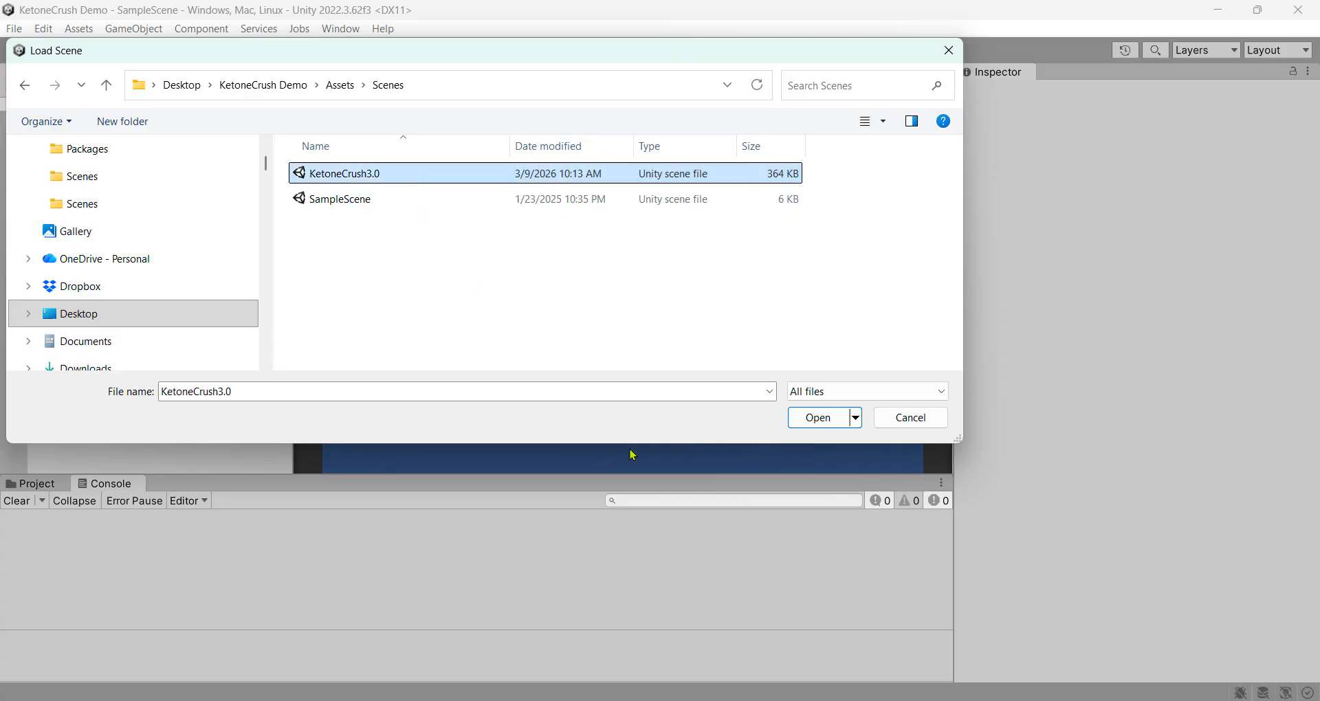
click(830, 423)
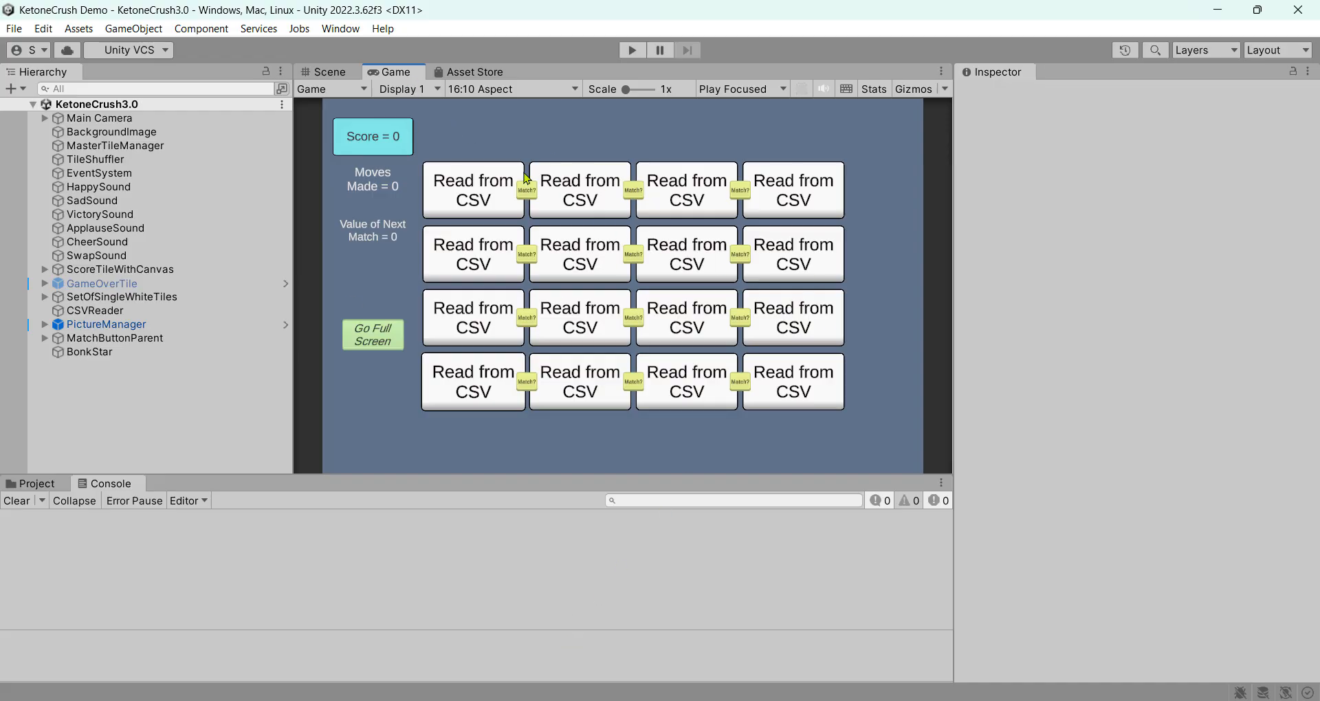
Play the game, swap the Ether and Ester tiles, and test Match? beside Ketone
click(632, 50)
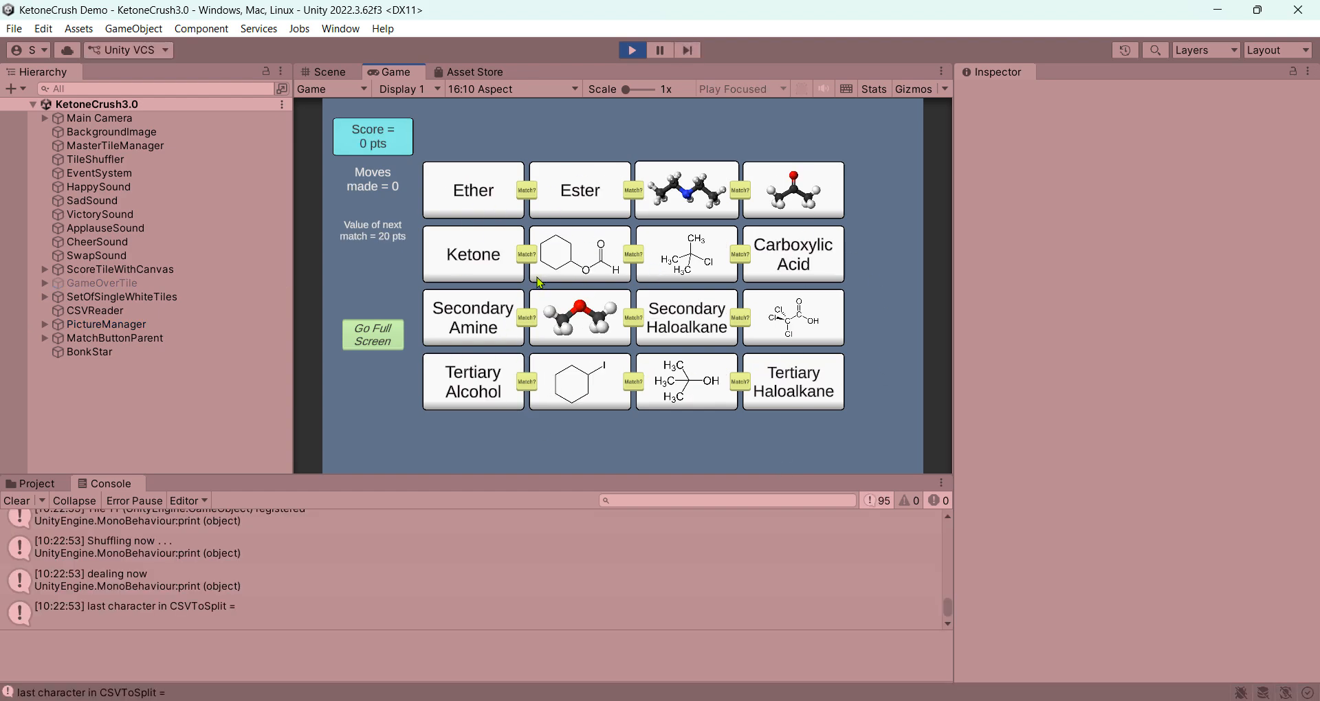
drag(496, 194, 605, 196)
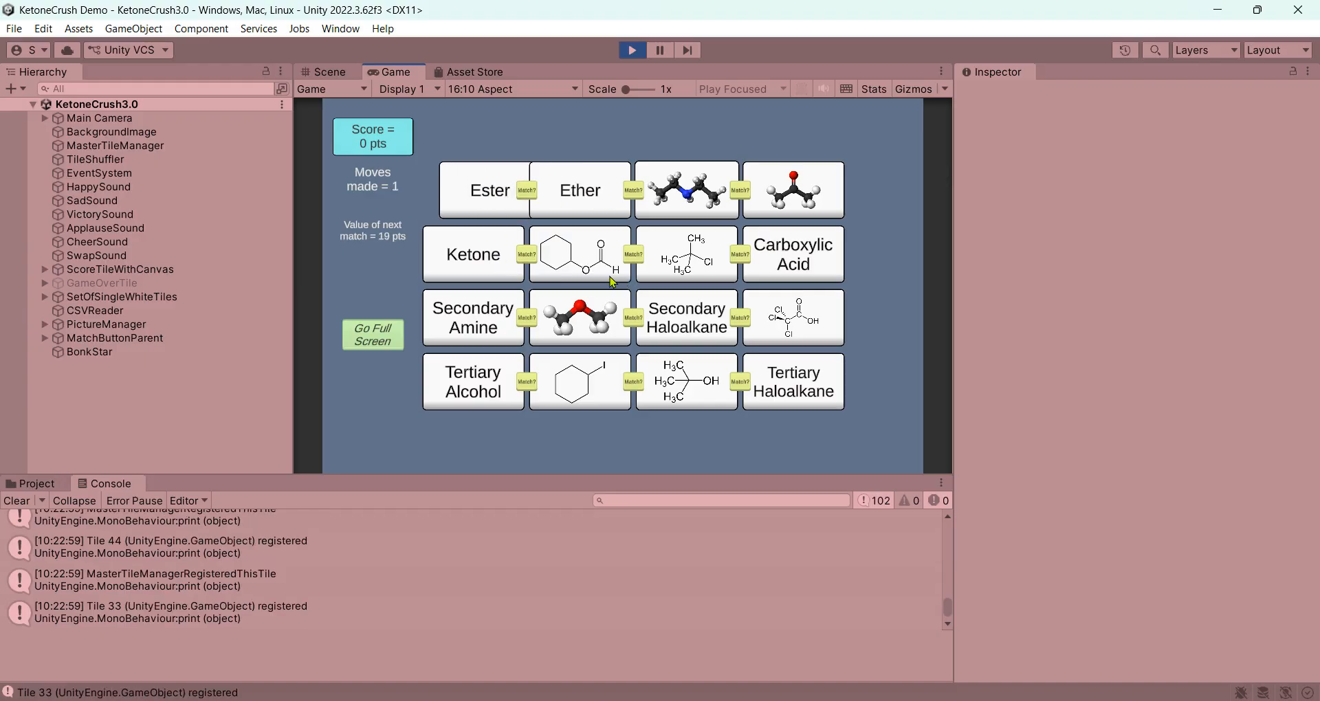
click(529, 258)
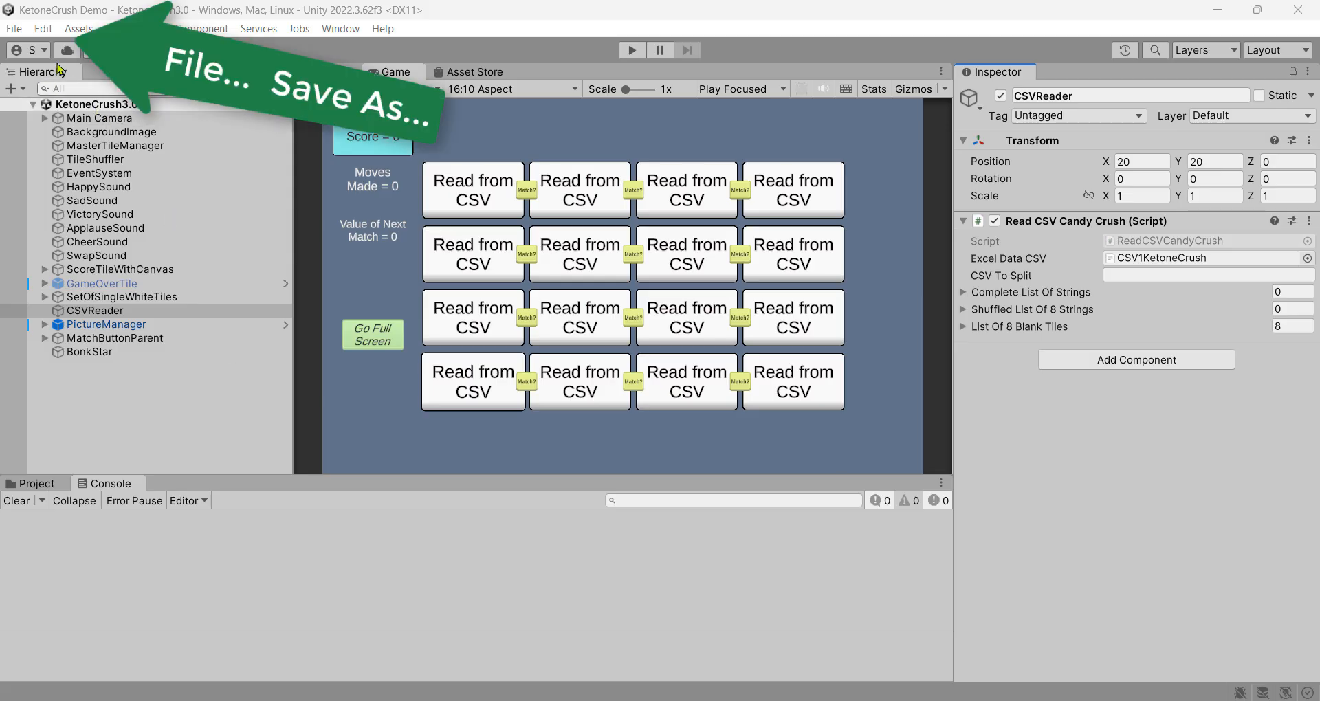
Save the scene as 'Experiment1.0' inside the Scenes folder using Save As
click(14, 29)
click(88, 128)
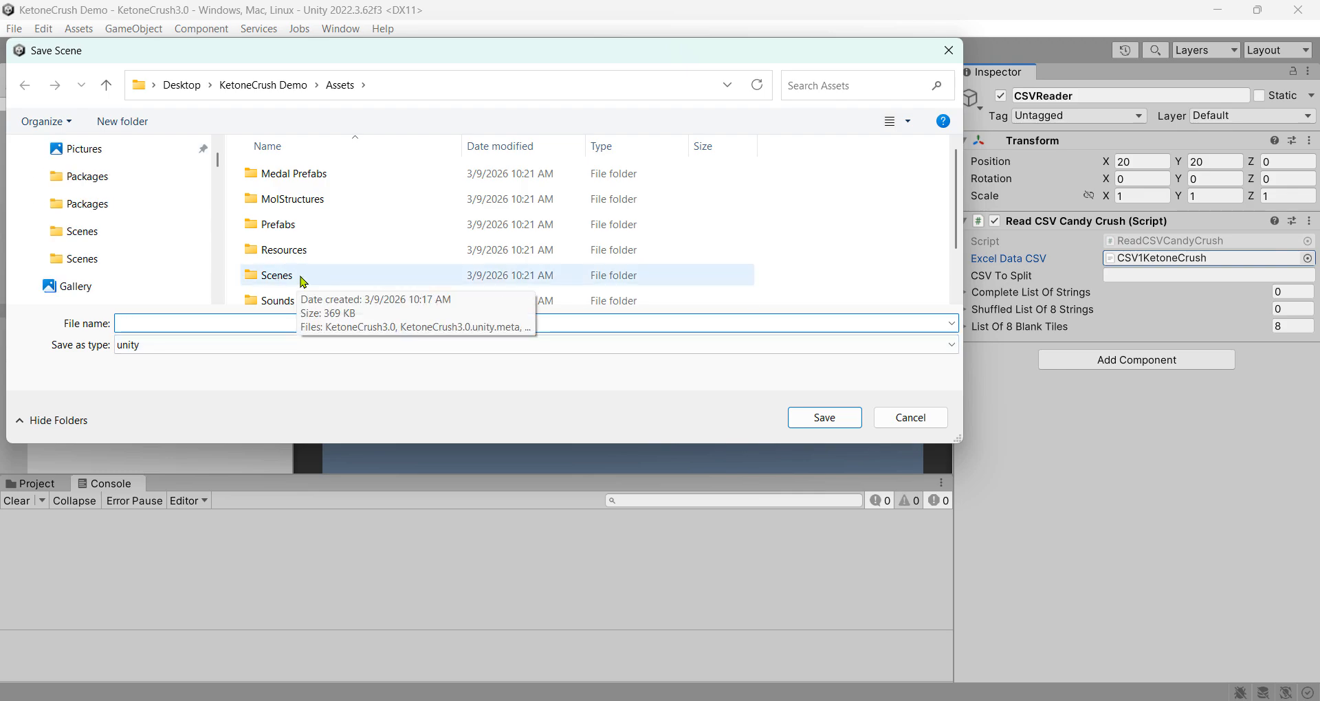
double_click(324, 278)
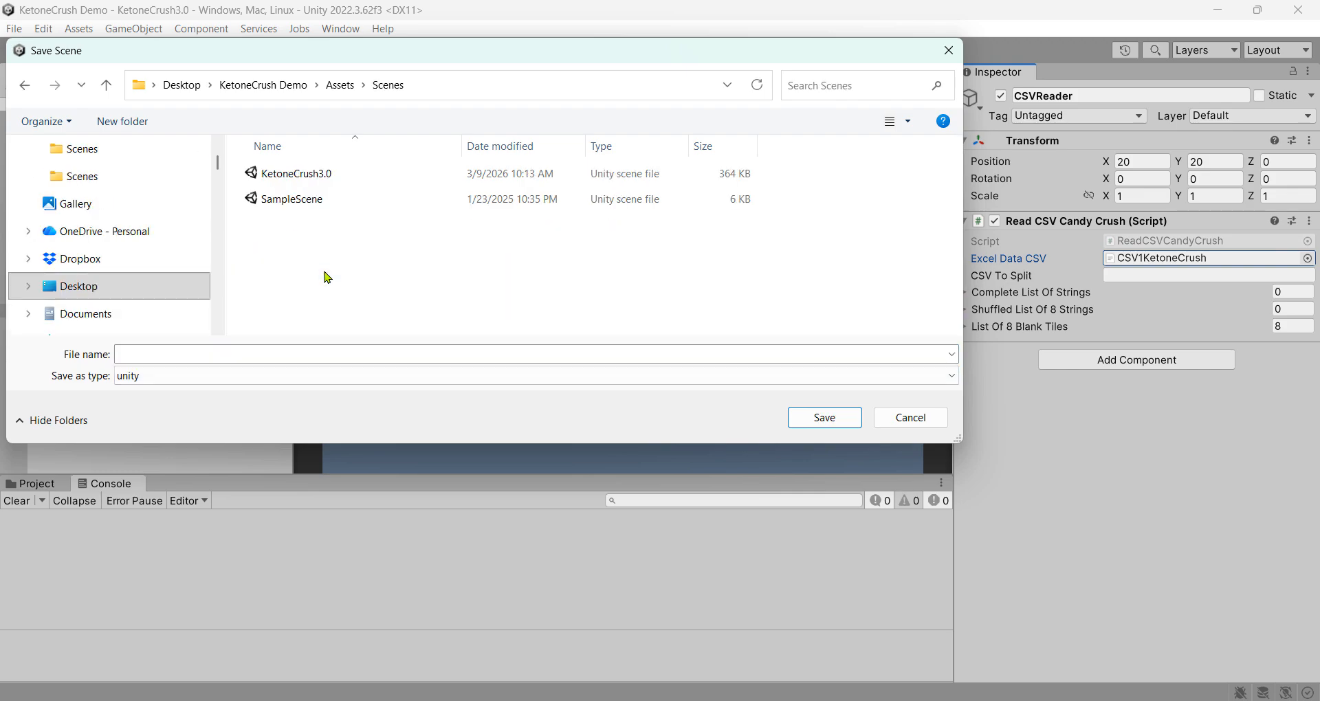
click(210, 352)
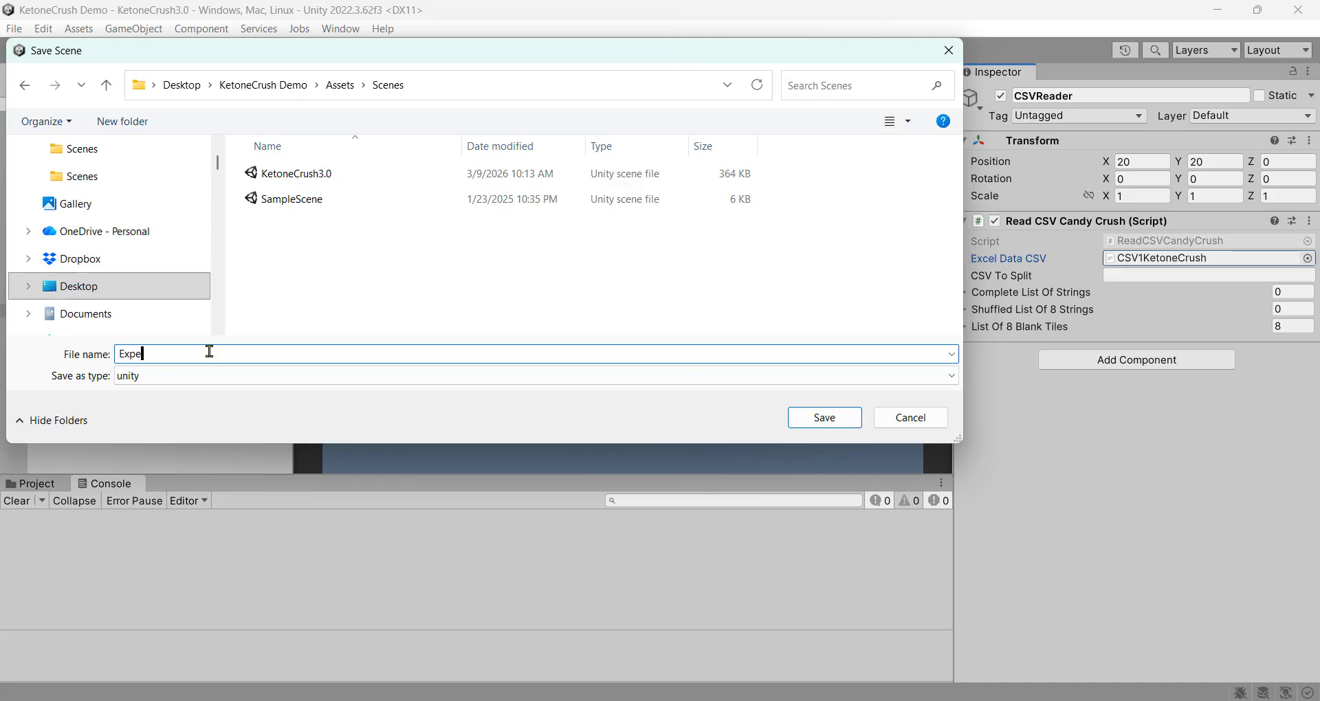
text(Experiment1.0)
click(825, 418)
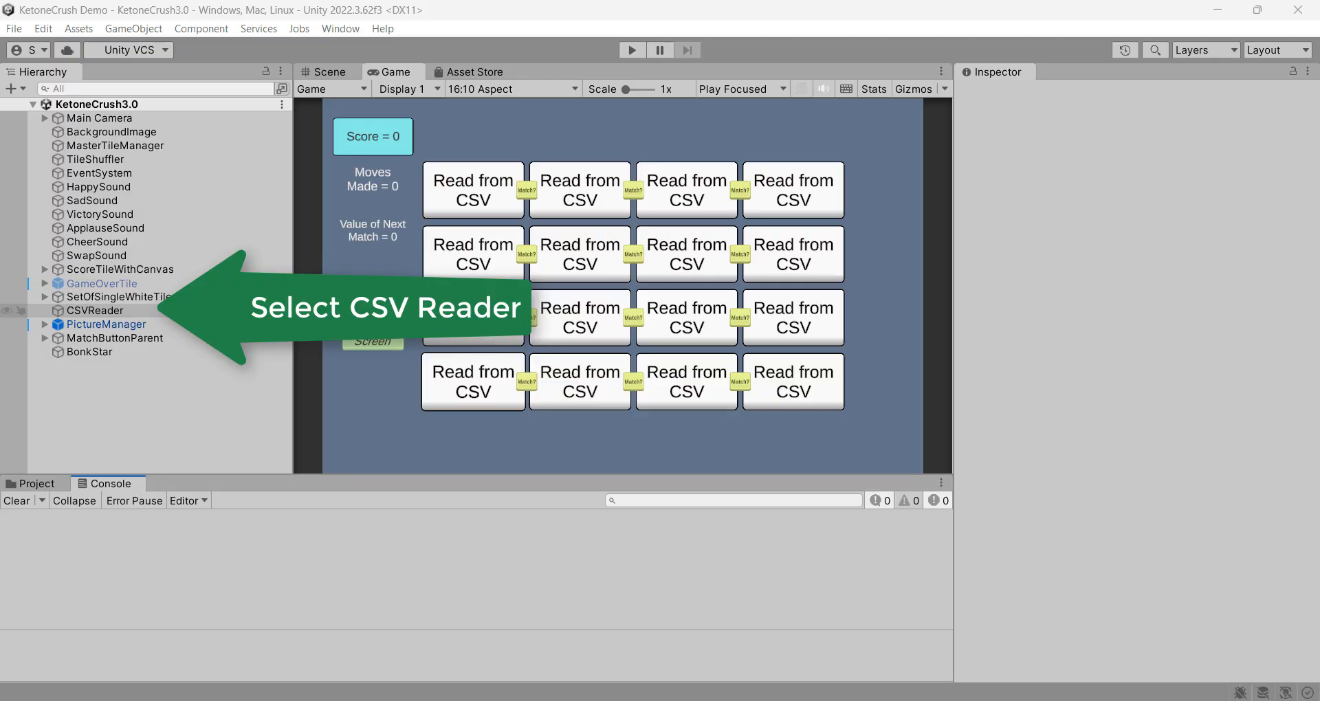
Select CSVReader and open its CSV1KetoneCrush data file in Excel
click(92, 313)
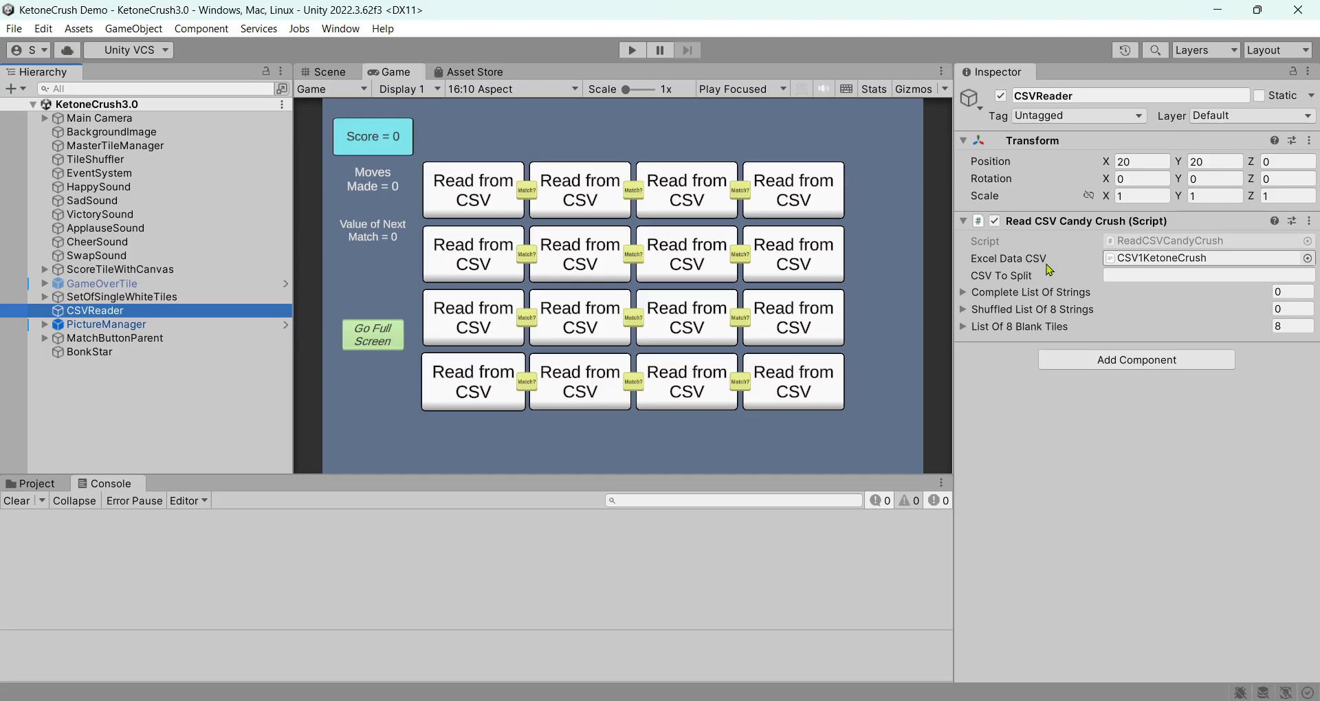
double_click(1193, 259)
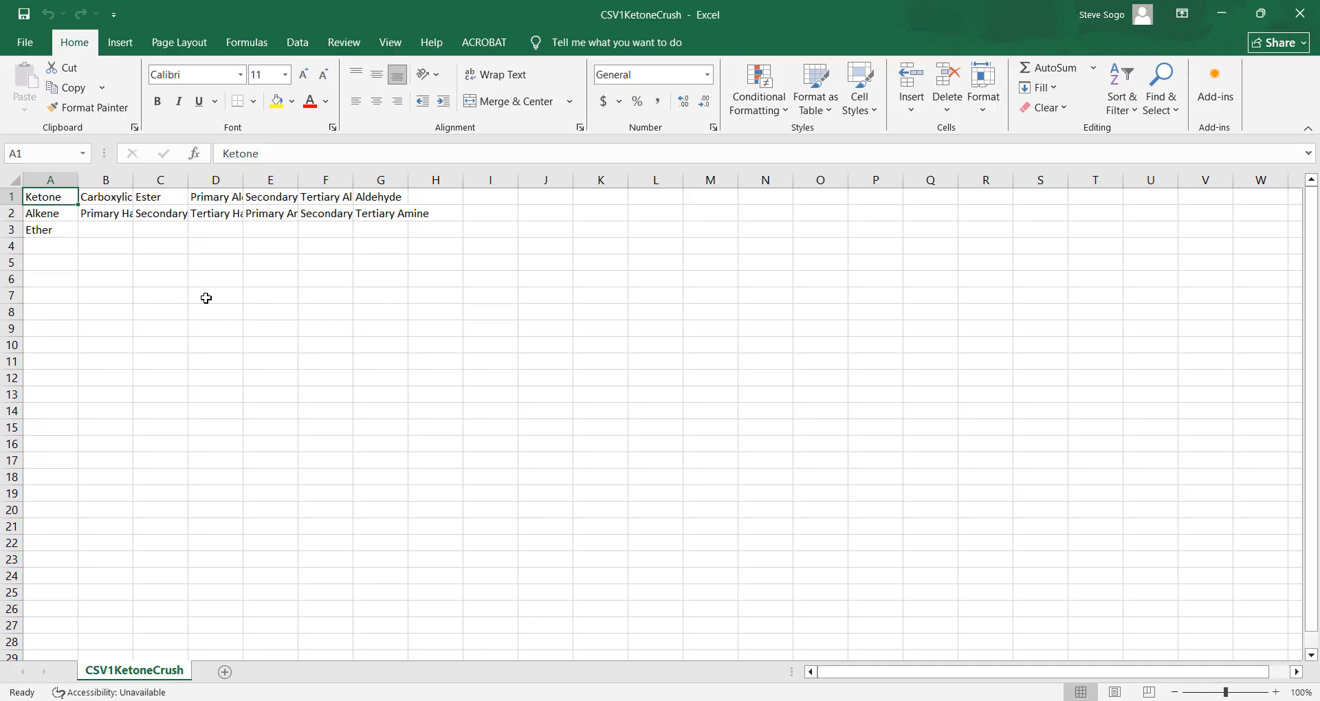
Widen column B of CSV1KetoneCrush so the full functional-group names are readable
drag(134, 185, 321, 178)
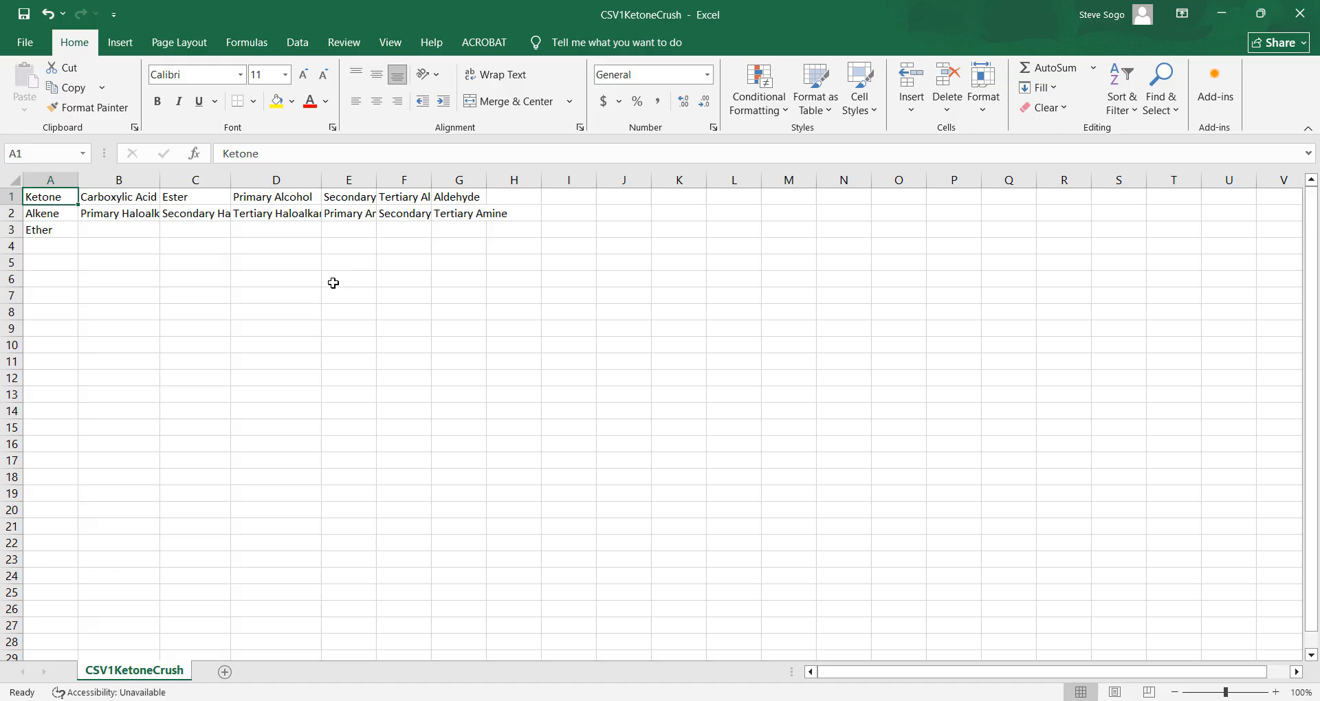
key(alt+Tab)
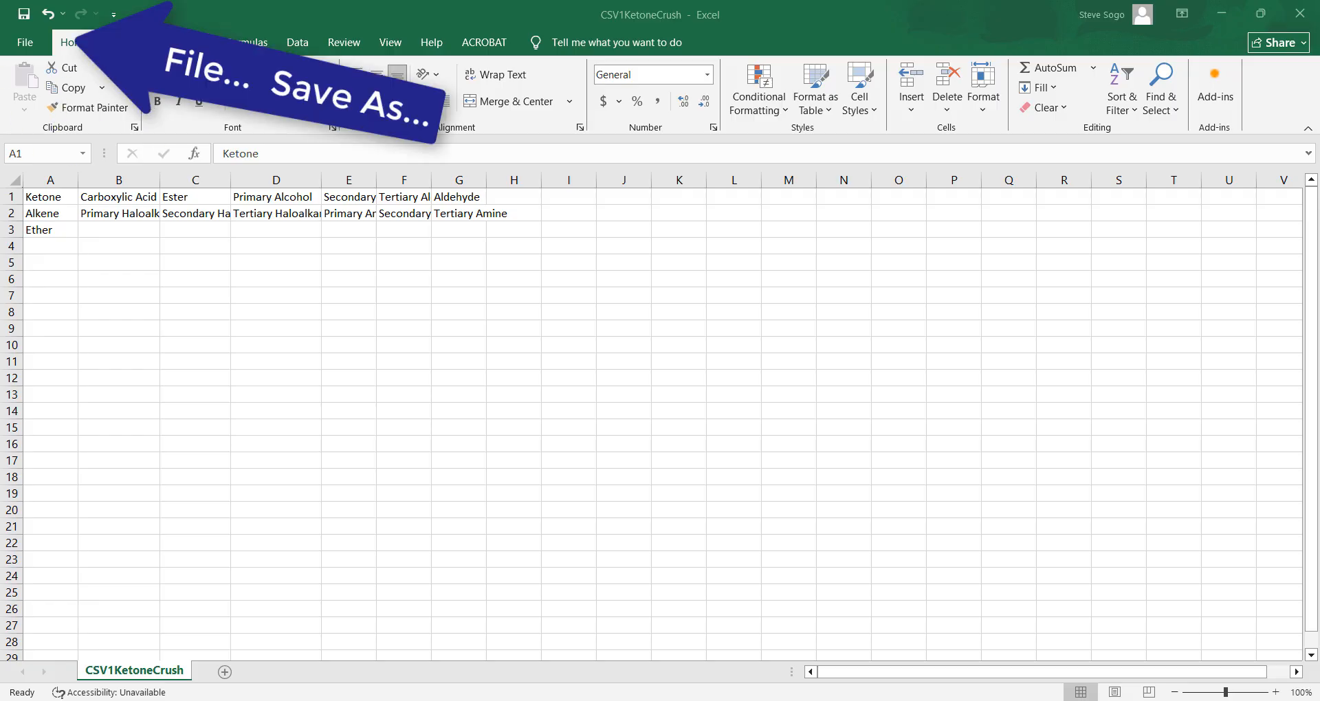
Start a Save As copy of the sheet targeting the KetoneCrush Demo Assets folder
click(25, 45)
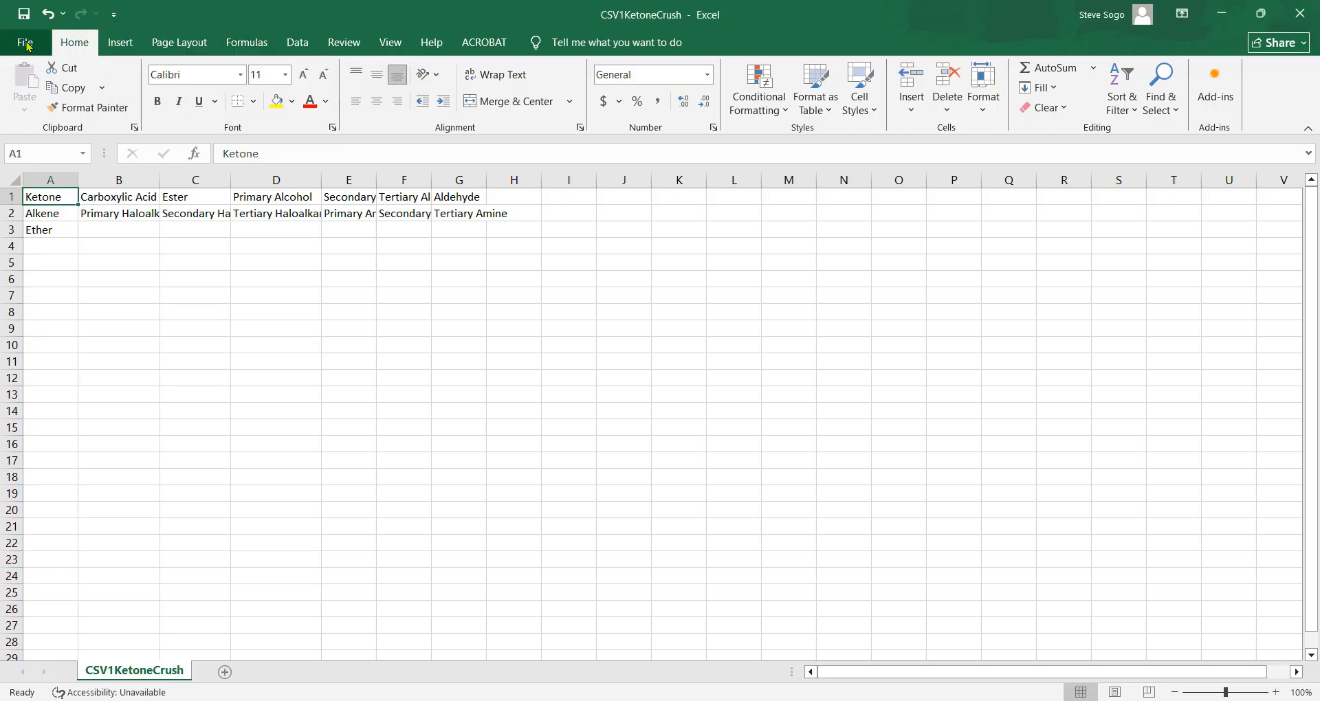
click(27, 47)
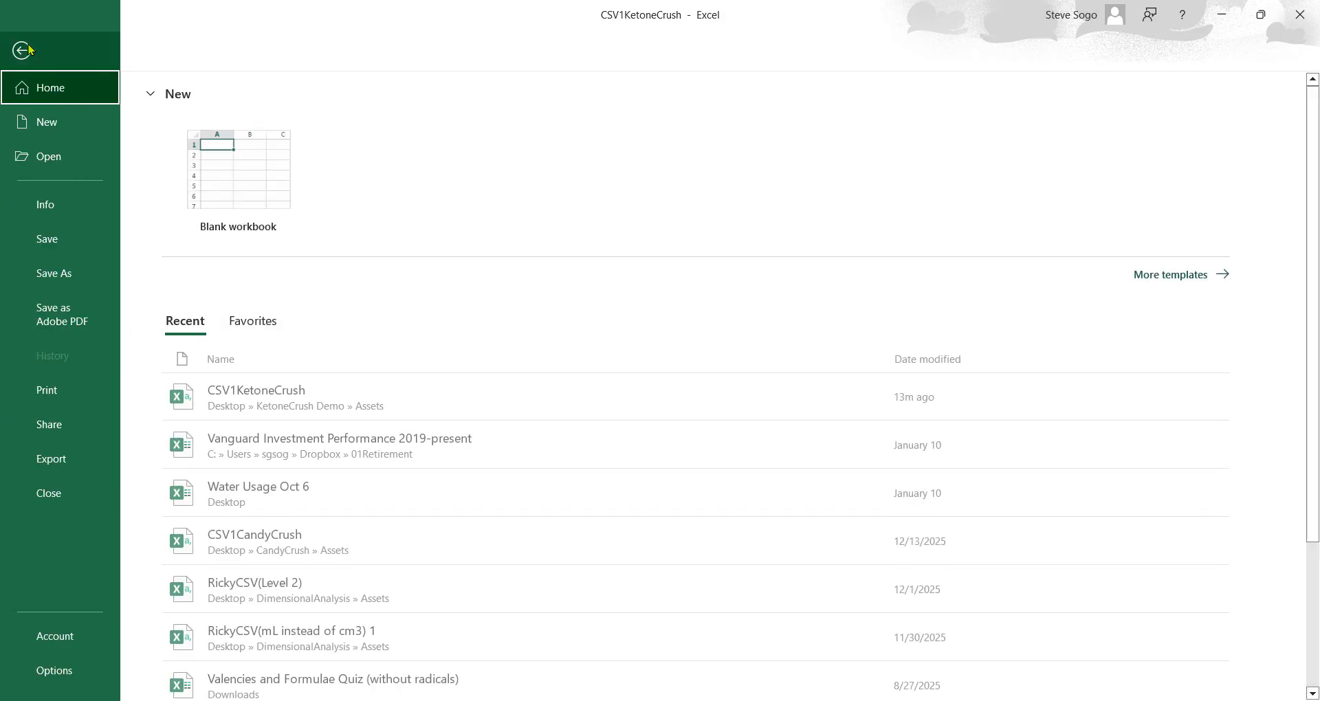
click(65, 278)
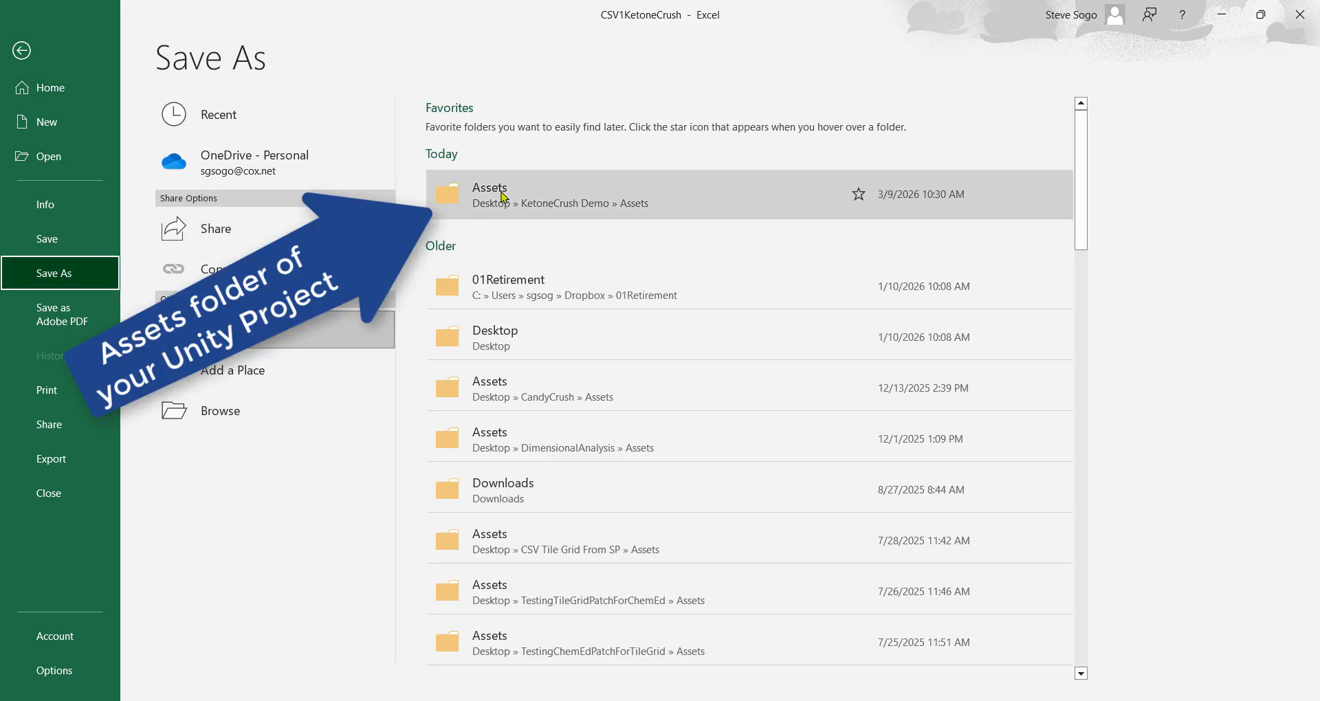
click(452, 202)
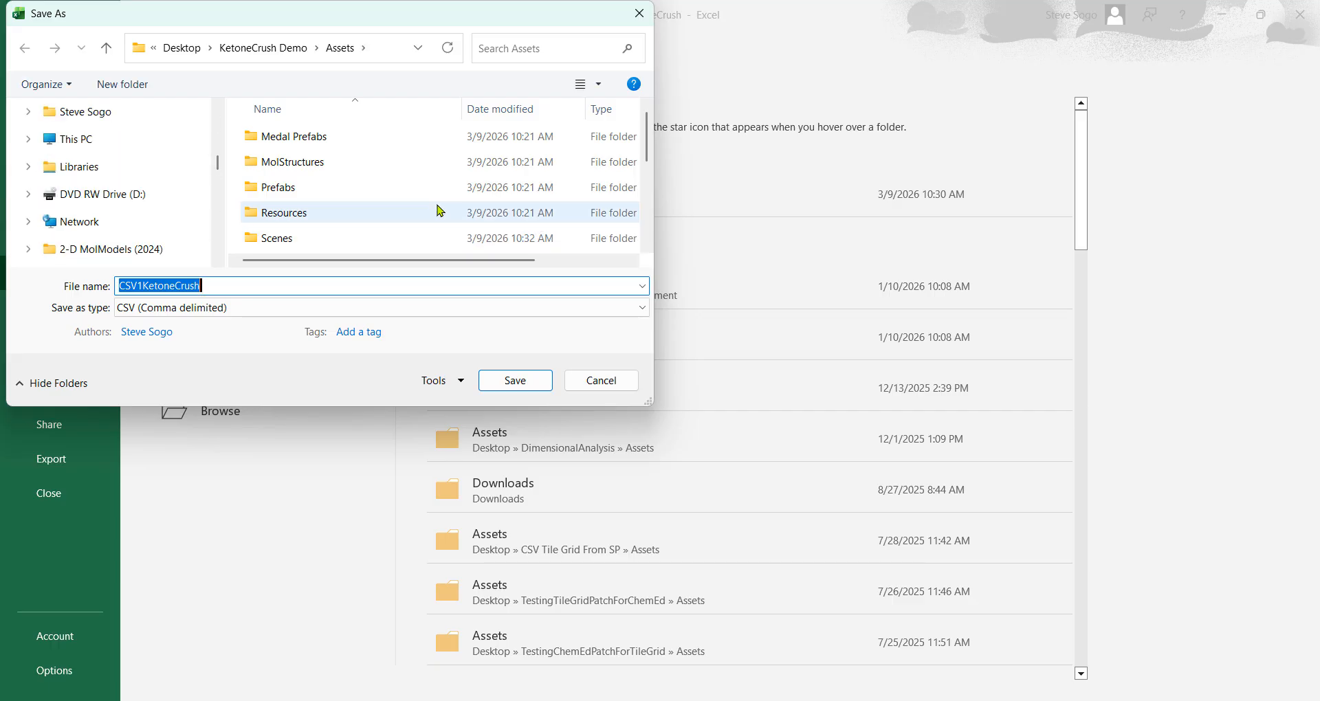
scroll(441, 211, down, 3)
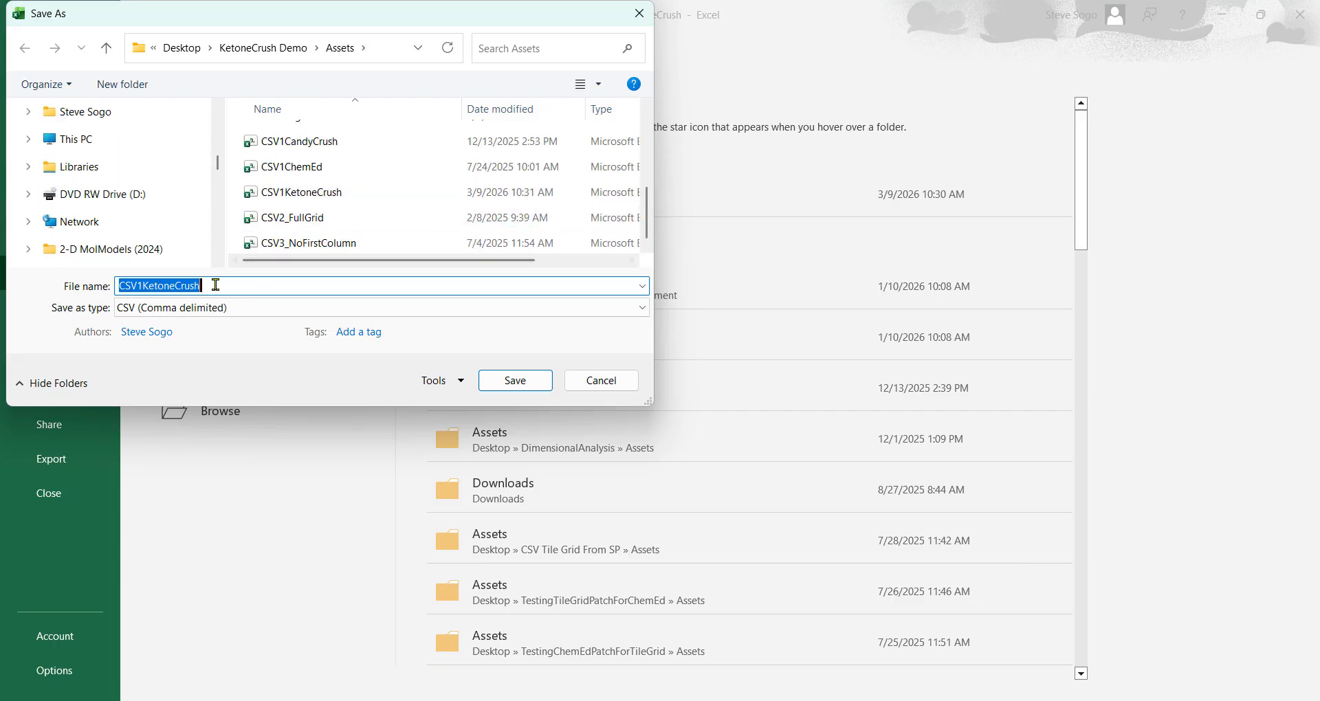
Name the copy 'CSV Experiment', keep comma-delimited CSV format, and minimize Excel
drag(216, 287, 100, 294)
text(C)
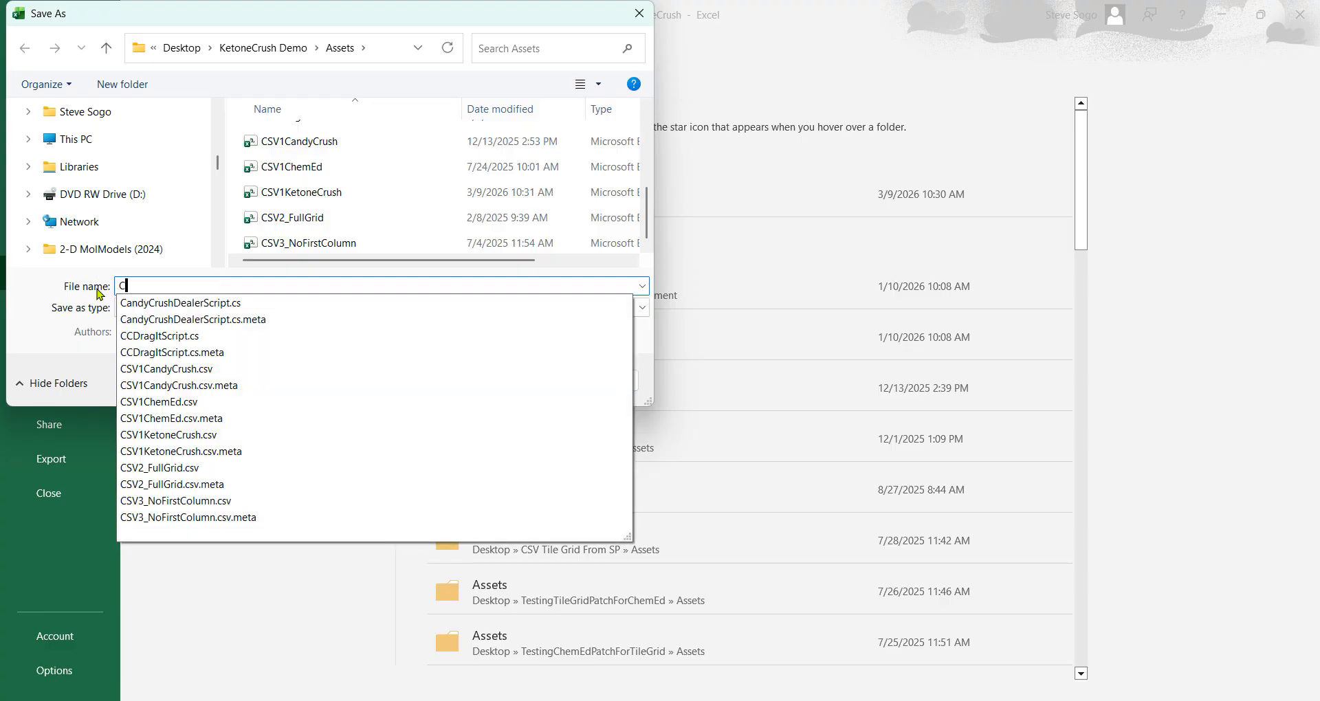
text(SV Ex)
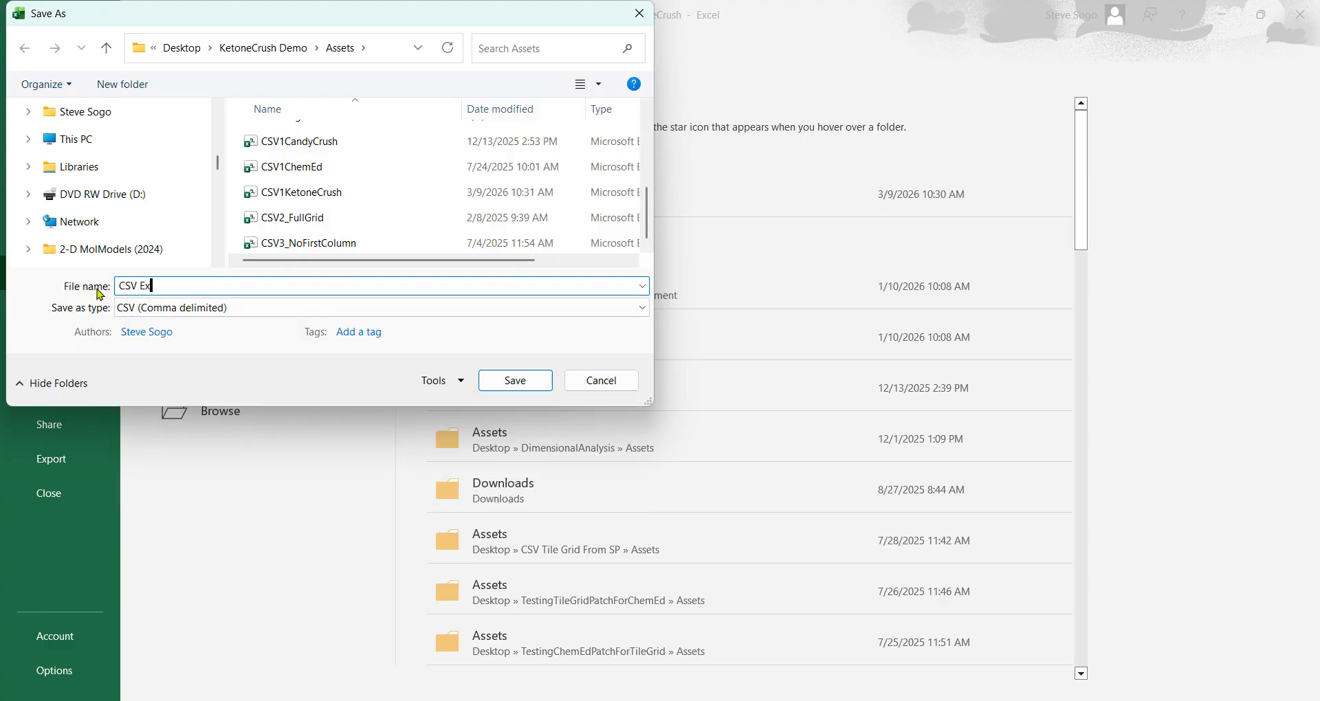
text(periment)
click(513, 386)
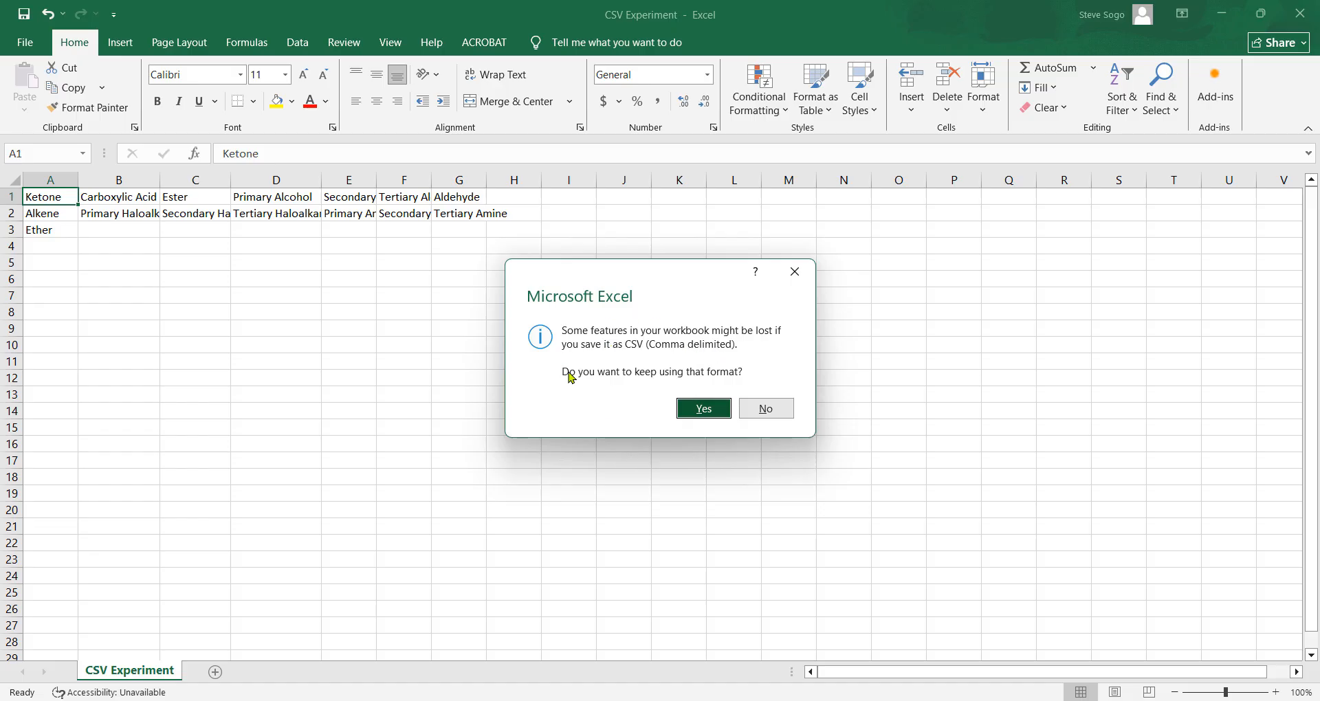
click(704, 410)
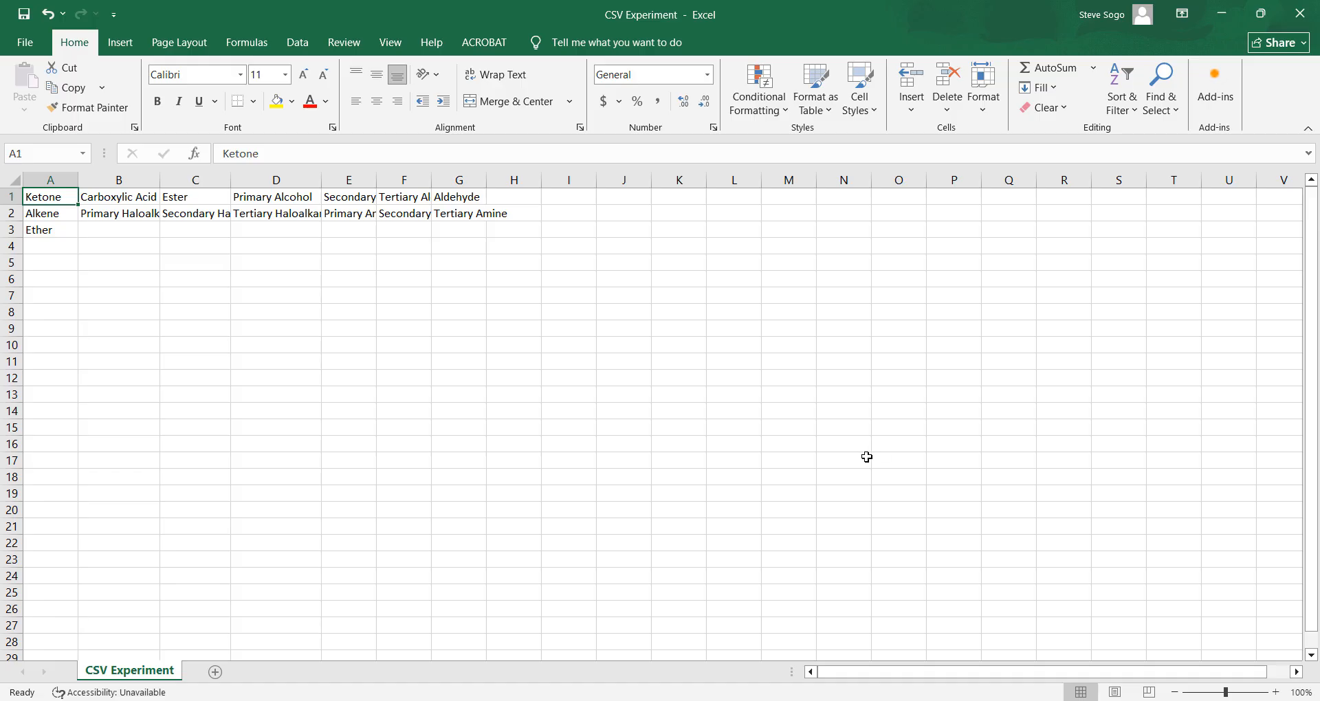
click(1226, 12)
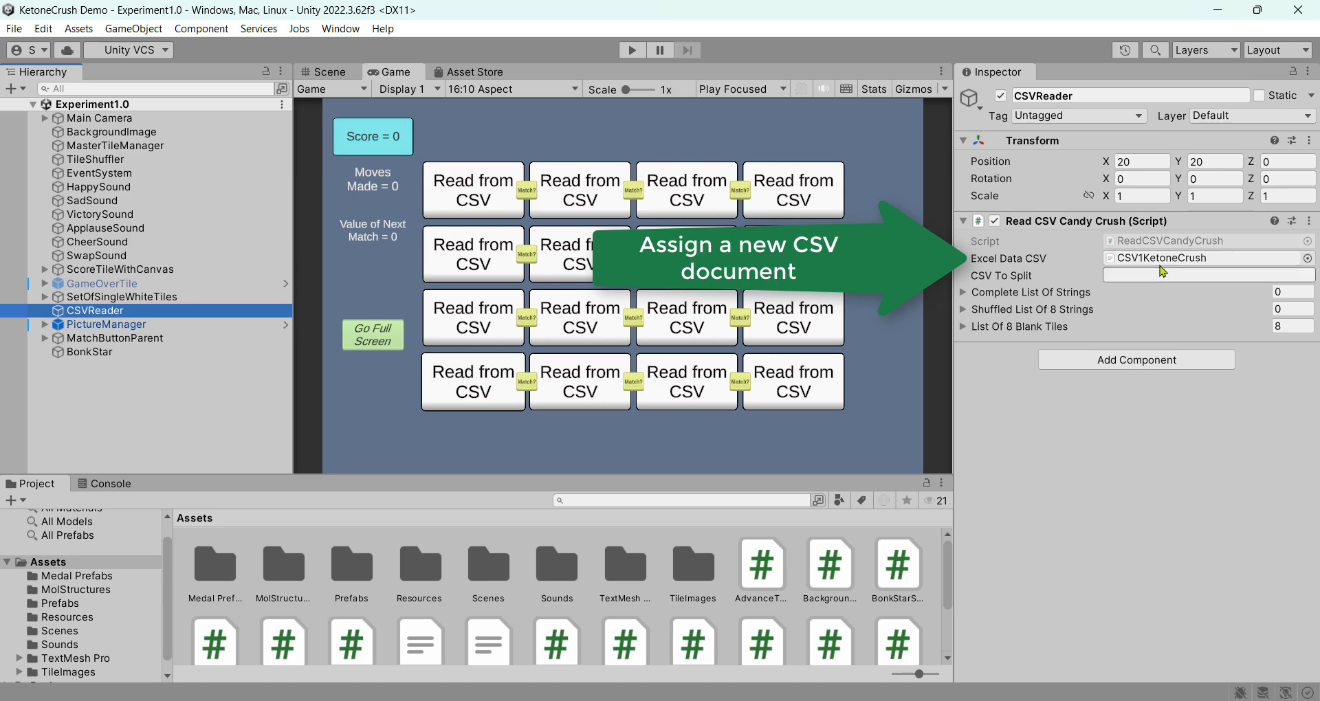
Assign CSV Experiment as the CSVReader's Excel Data CSV text asset
click(1308, 260)
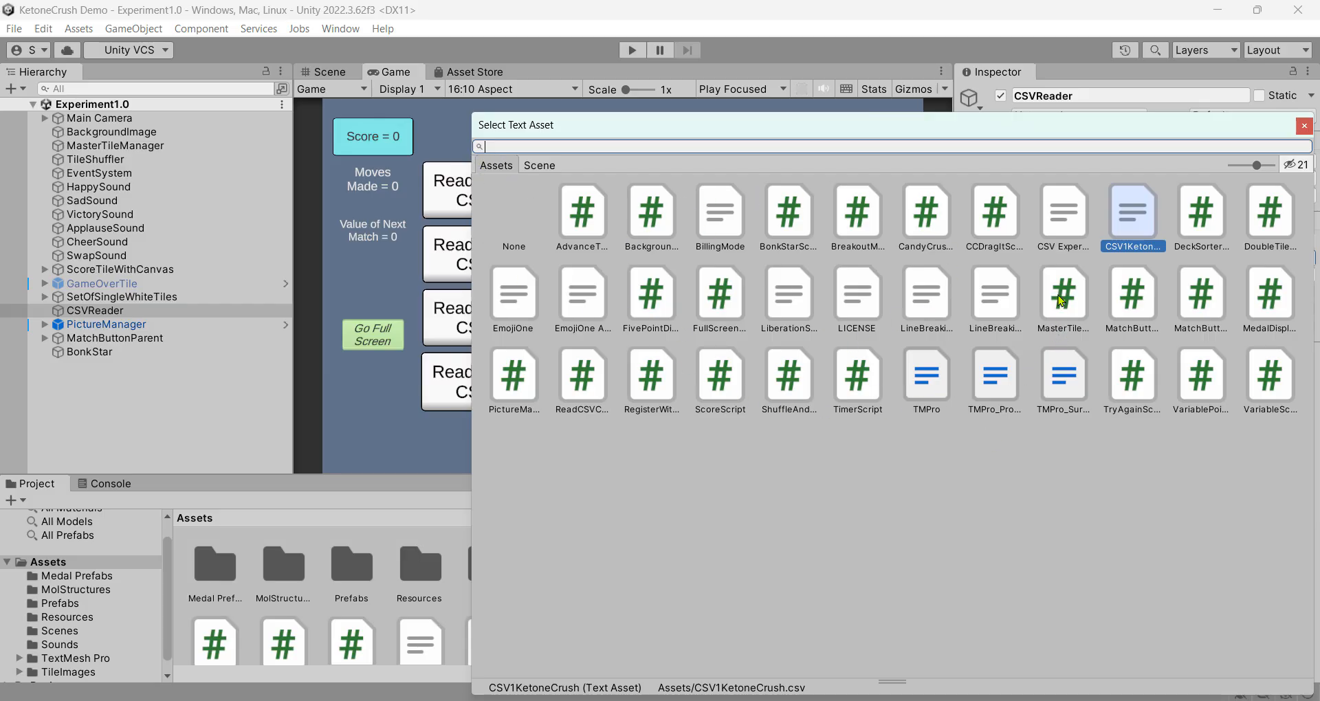
click(1065, 219)
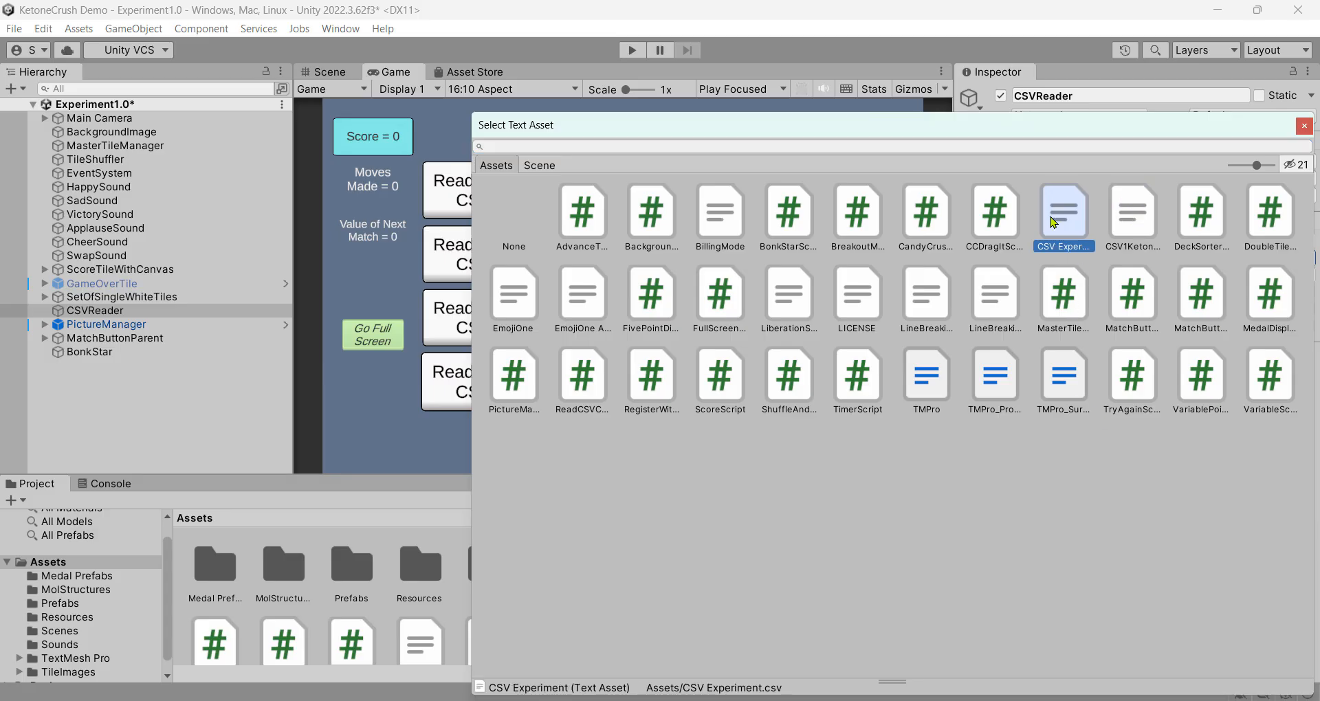
double_click(1059, 226)
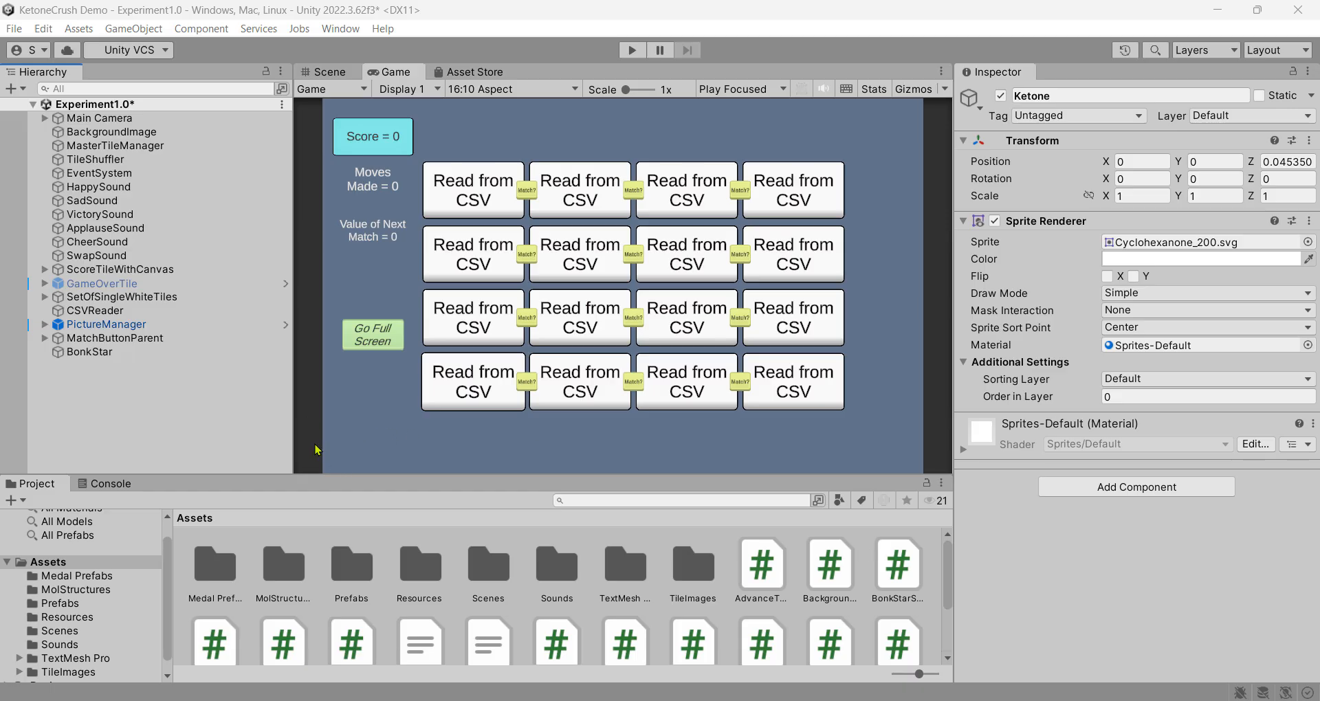
Expand PictureManager in the Hierarchy and scroll until its Ketone children are visible
click(44, 326)
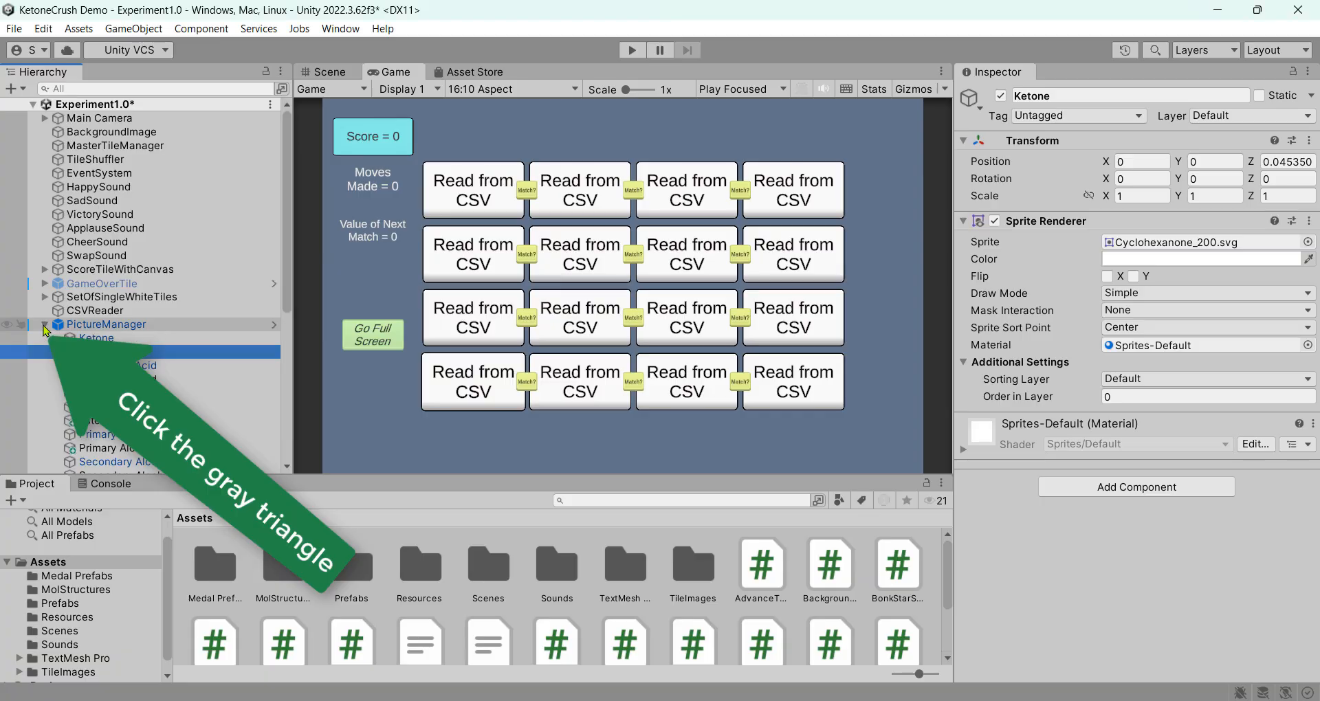
scroll(207, 366, down, 5)
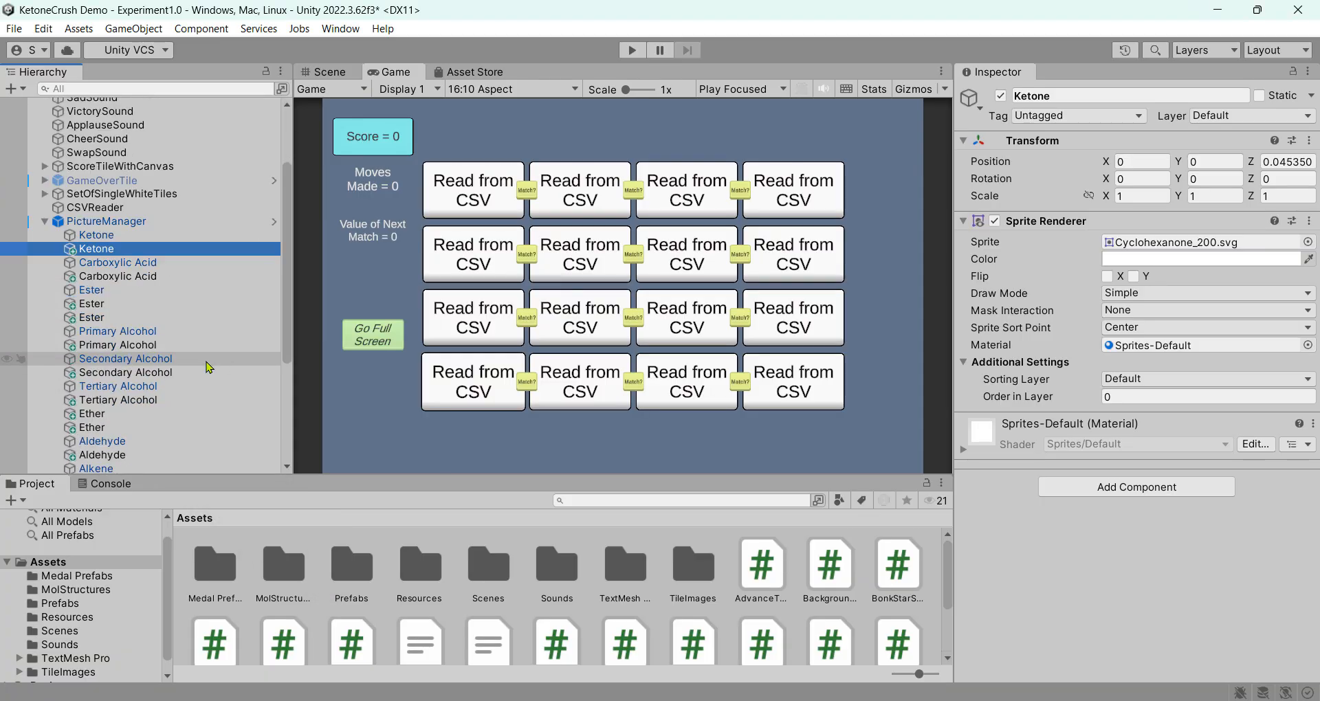
scroll(209, 367, down, 2)
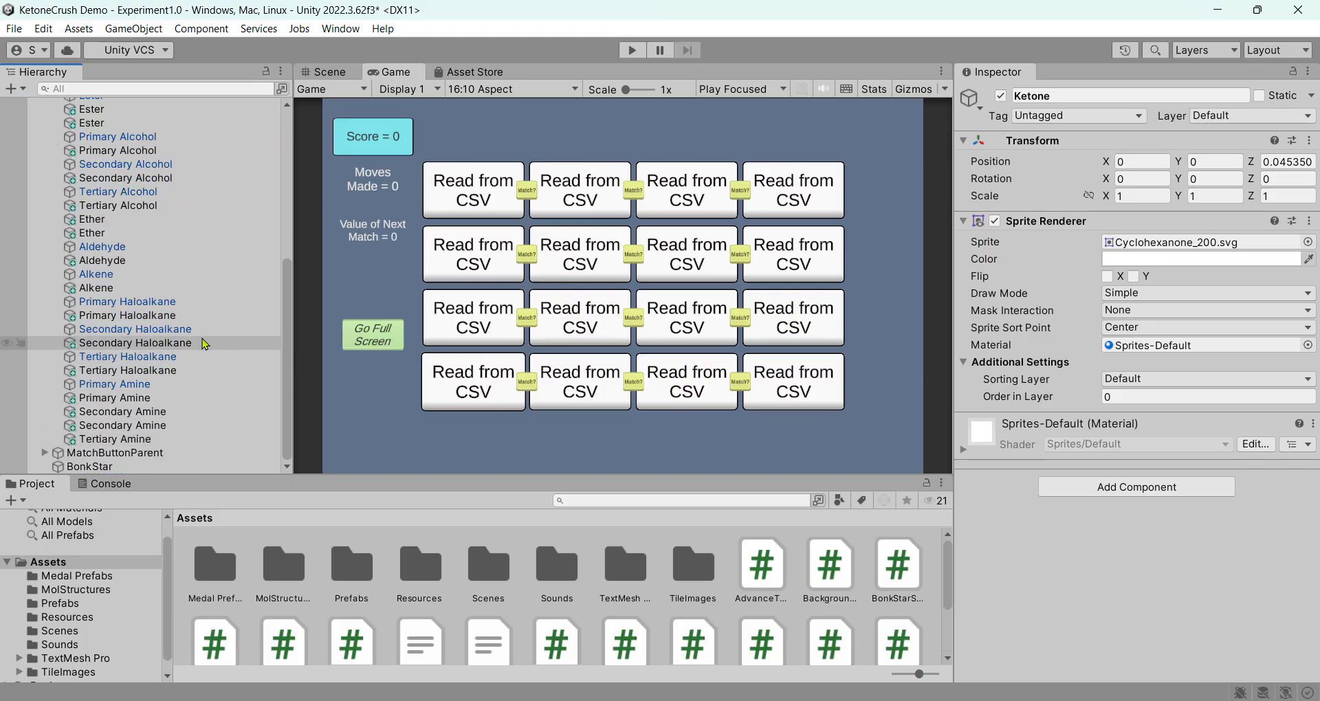
scroll(204, 344, up, 2)
scroll(203, 344, up, 1)
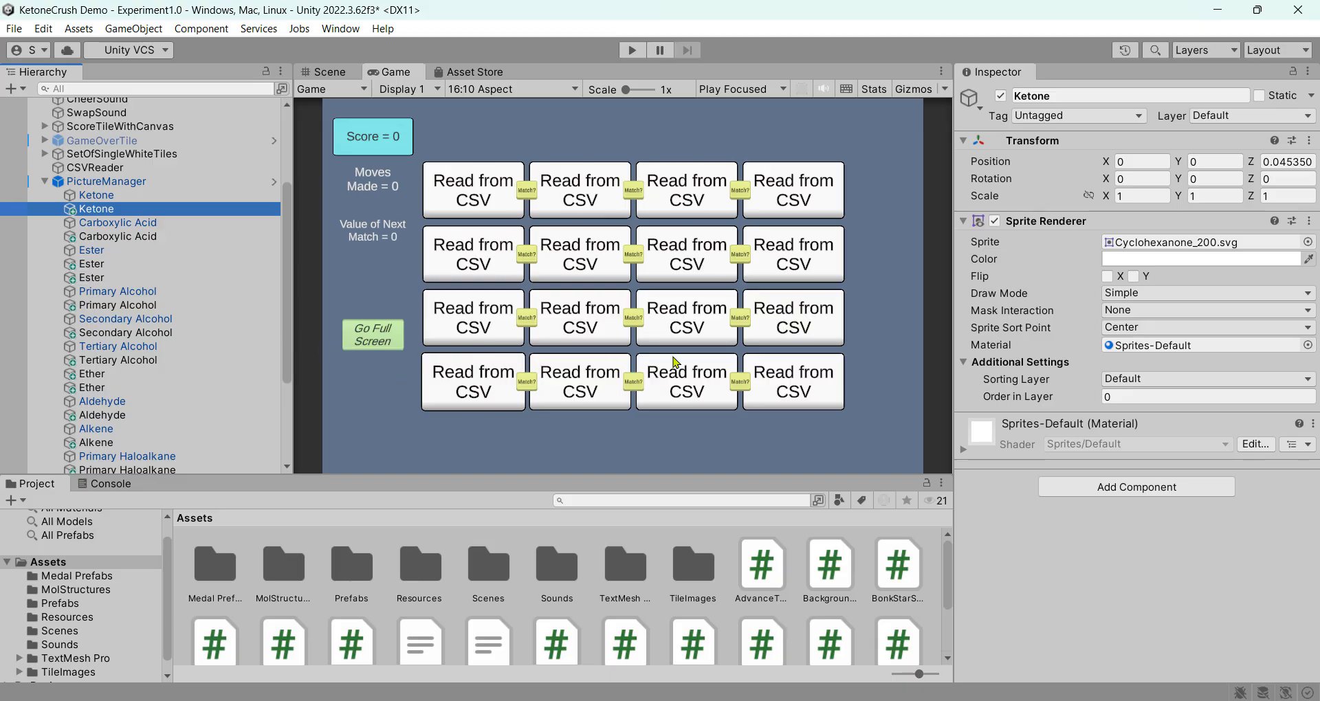
click(632, 50)
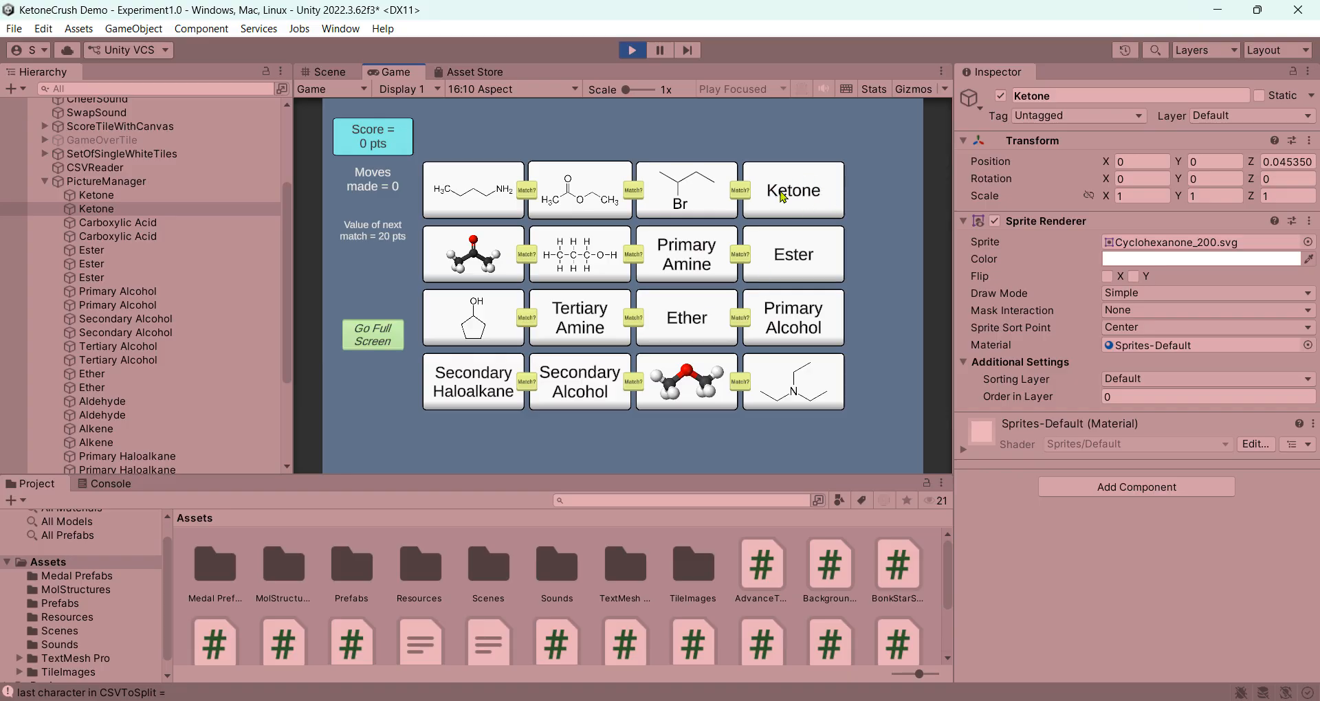
click(121, 197)
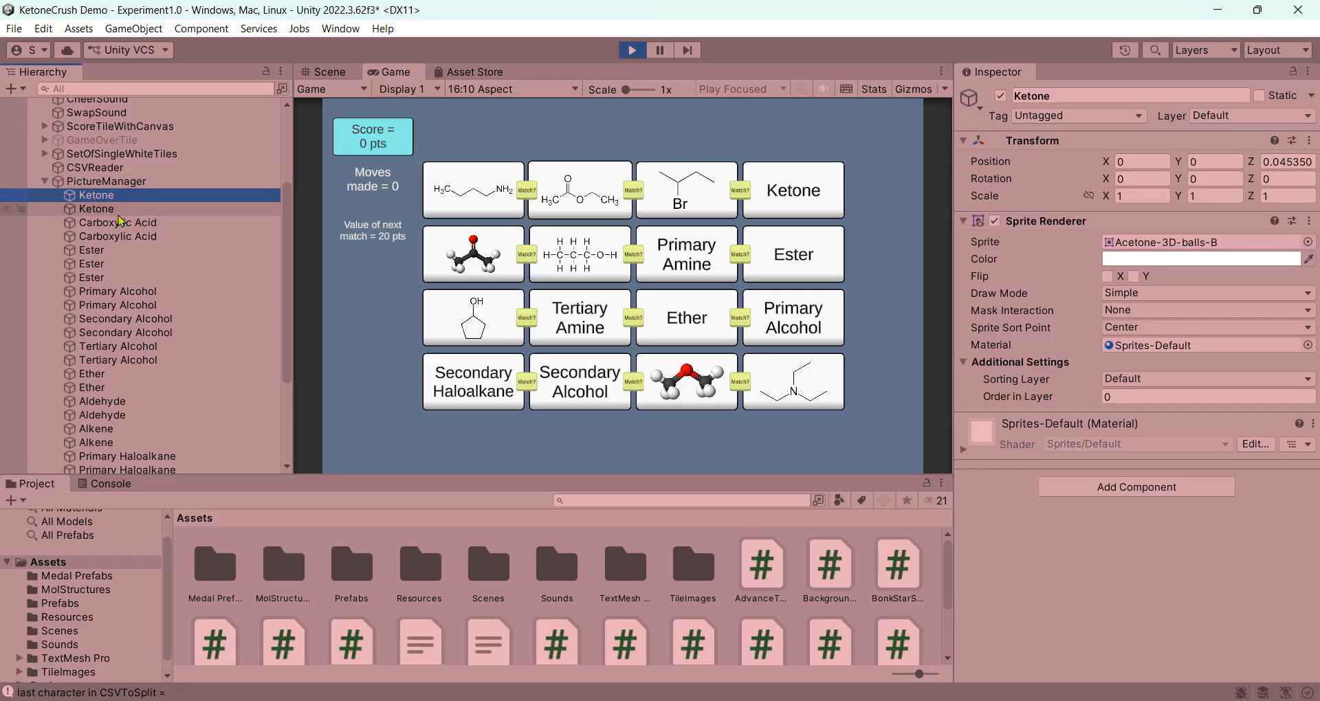
click(123, 209)
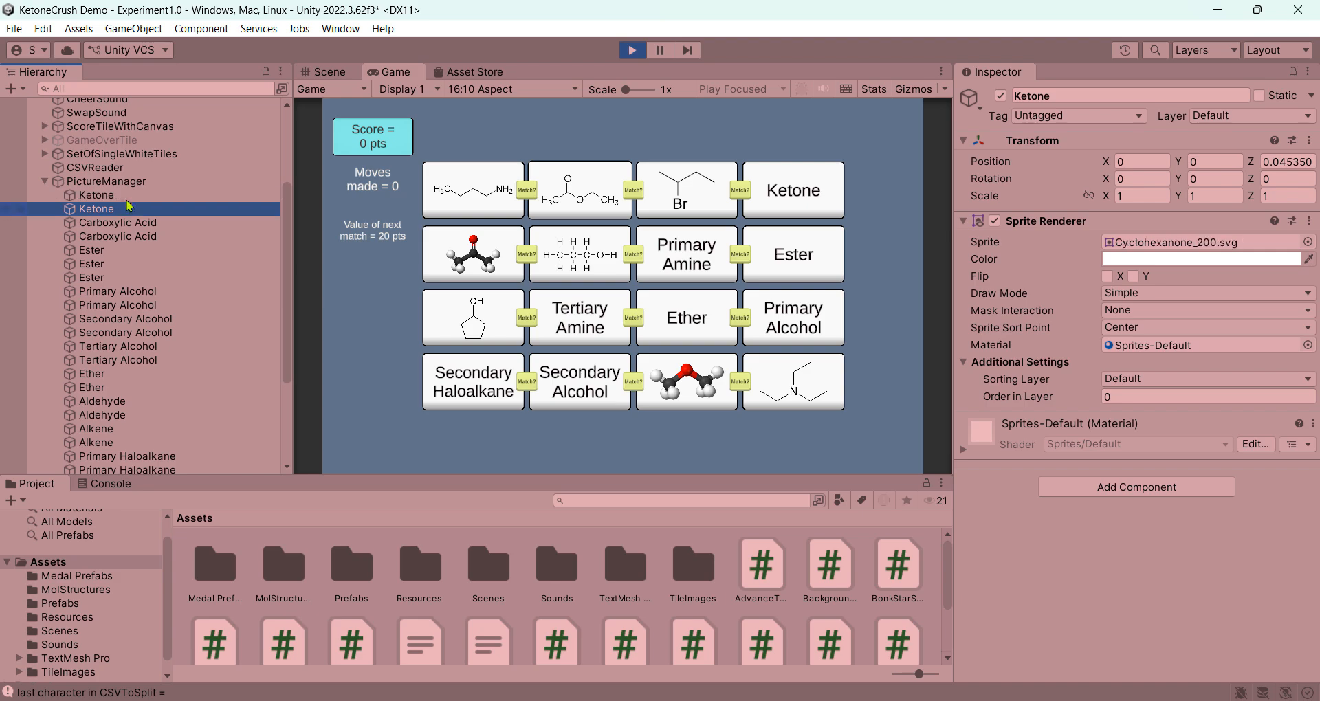
click(128, 198)
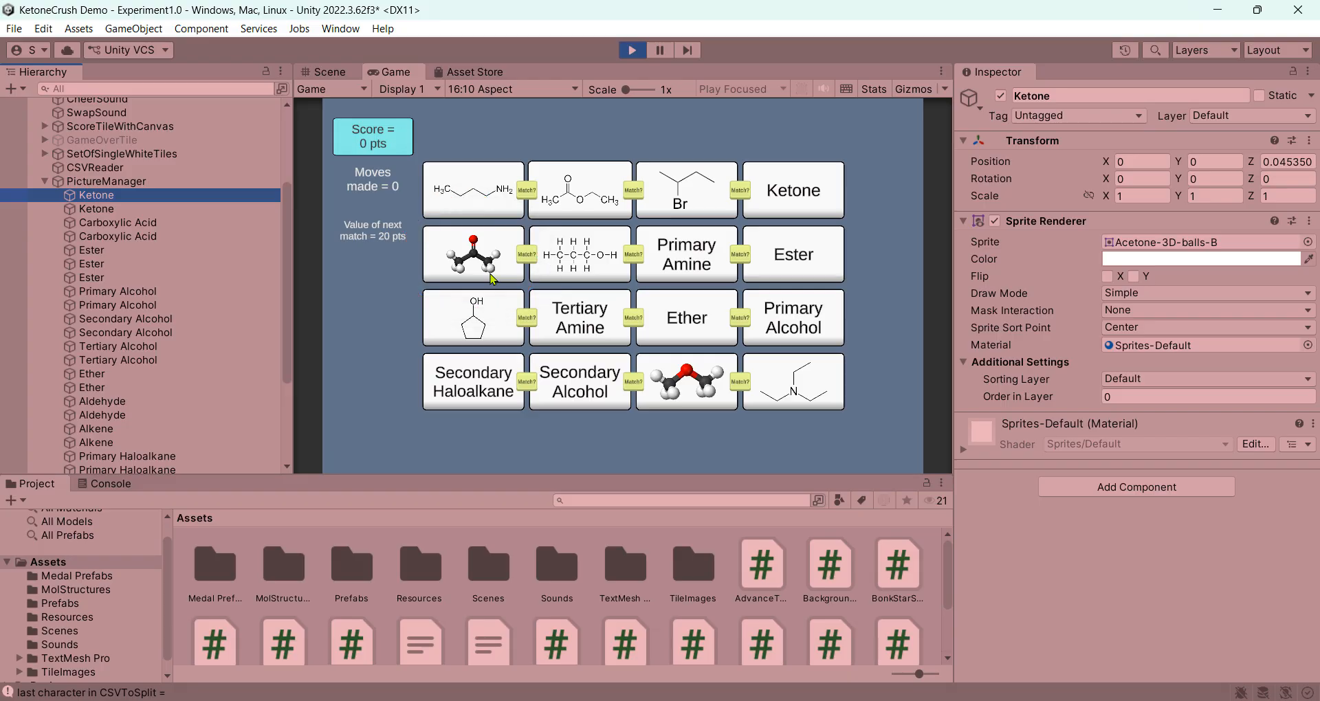
key(ctrl+p)
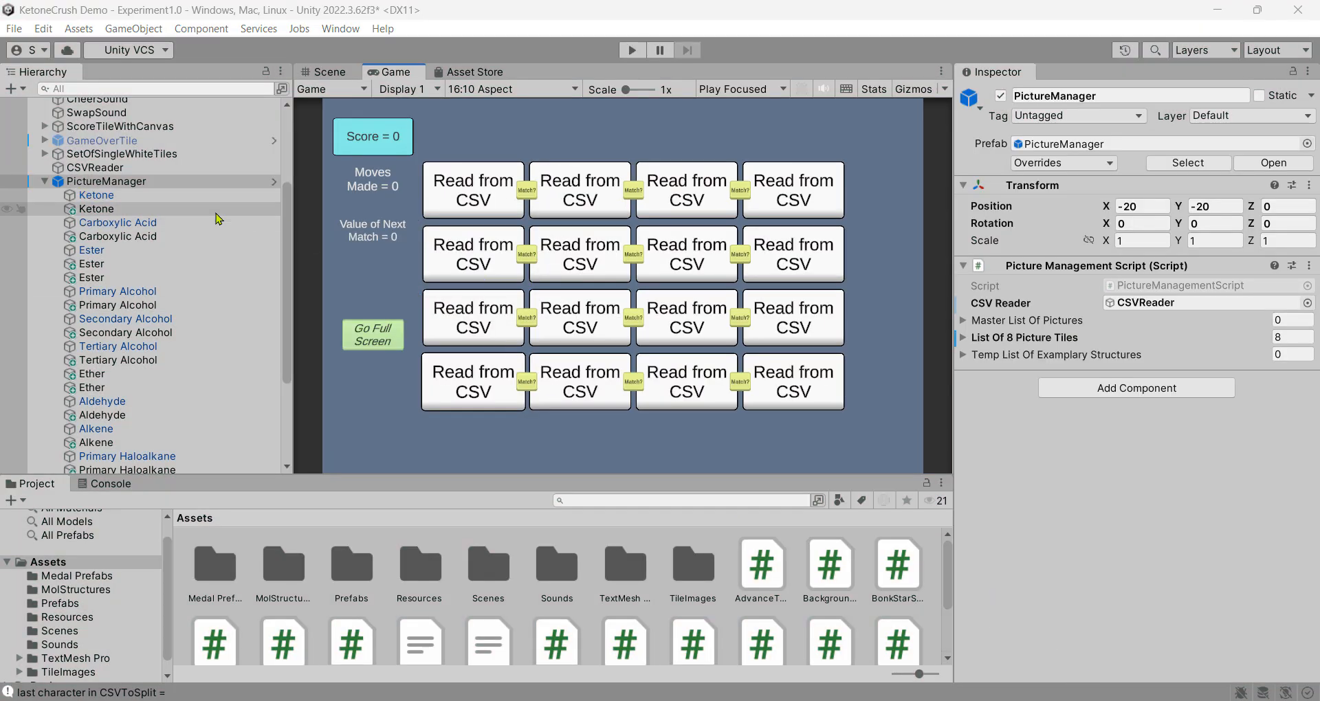
In the Scene view, check the sprites of both Ketone and both Carboxylic Acid entries
click(96, 195)
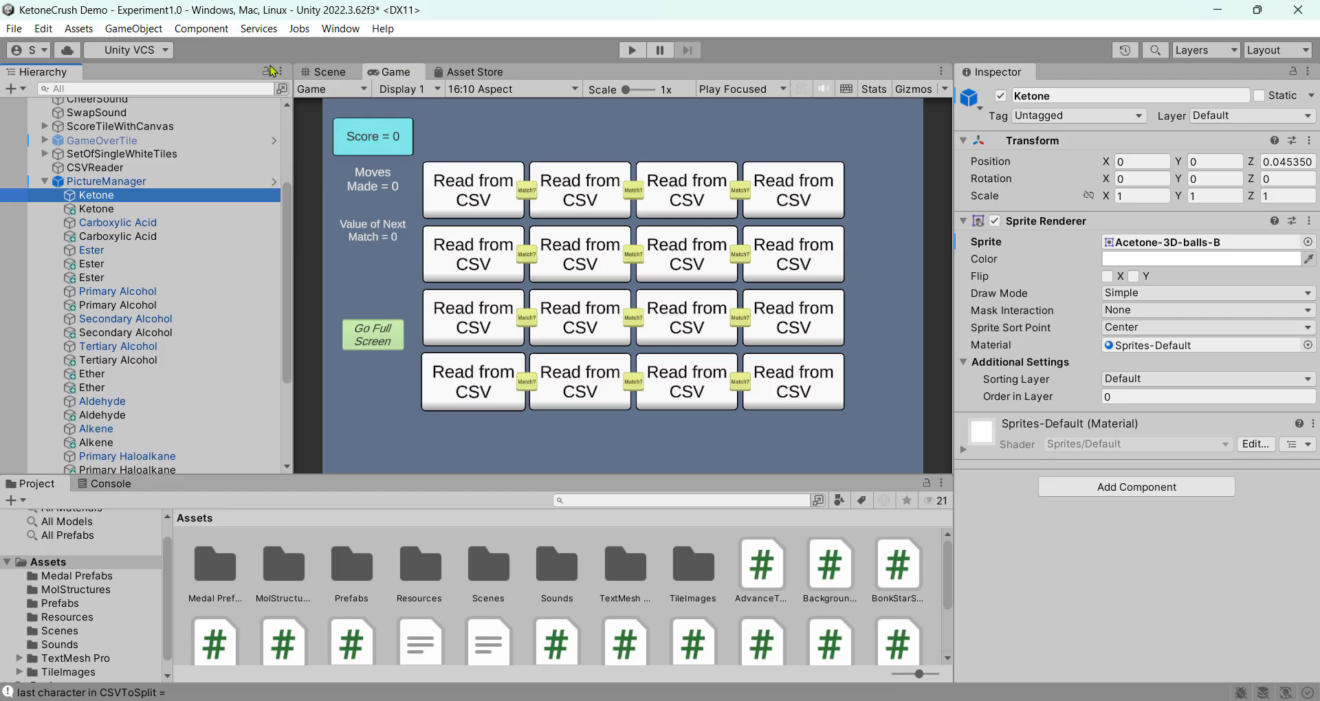
click(335, 77)
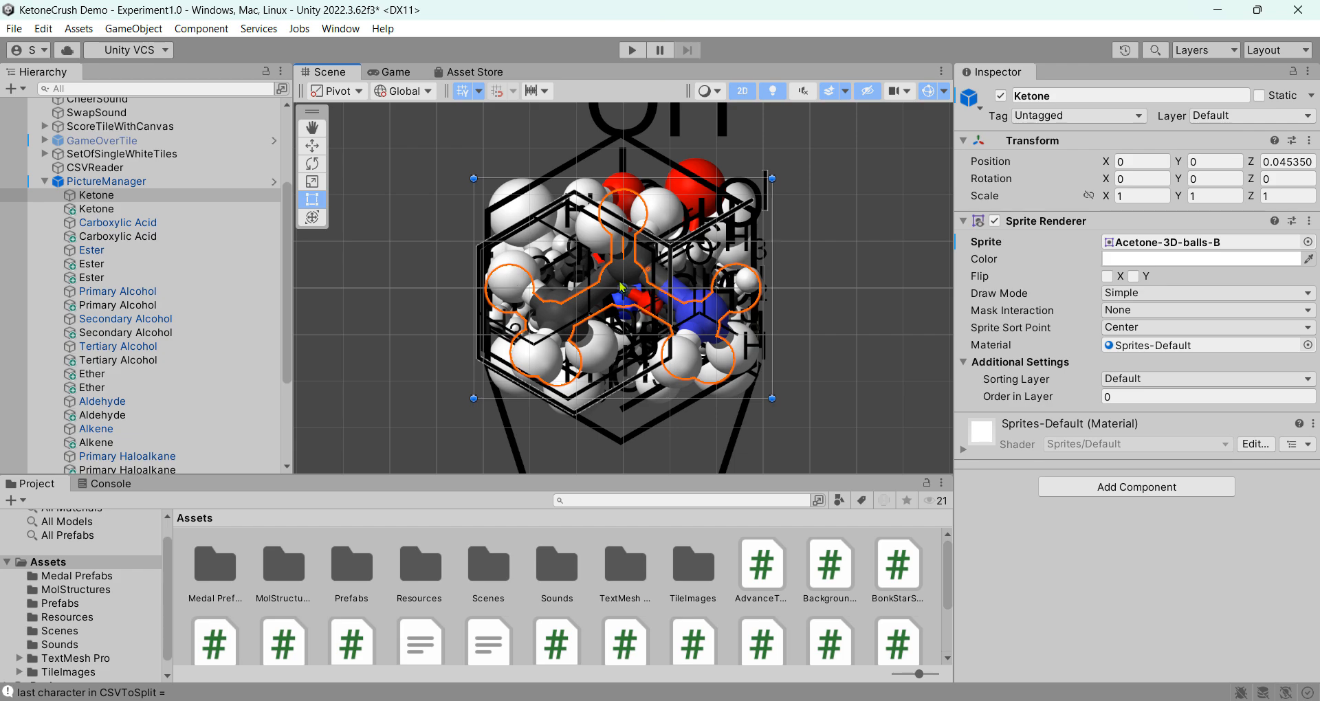
click(102, 210)
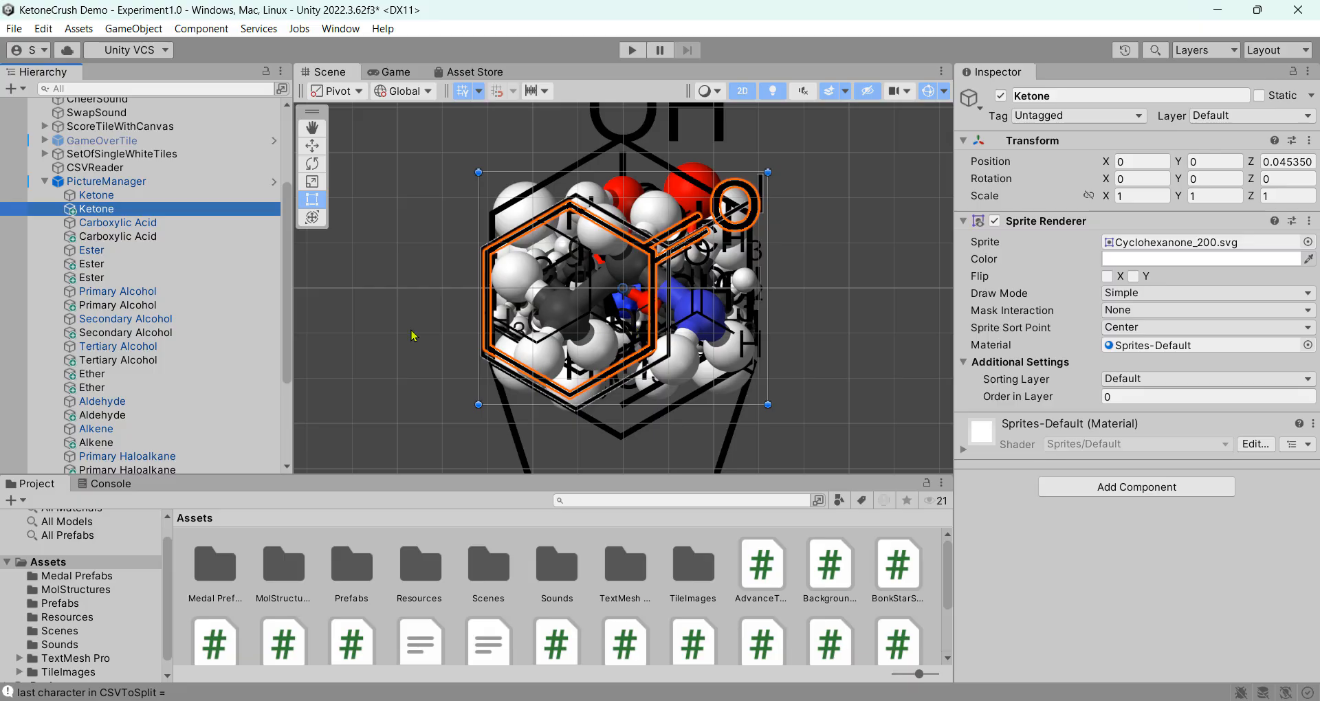
click(143, 222)
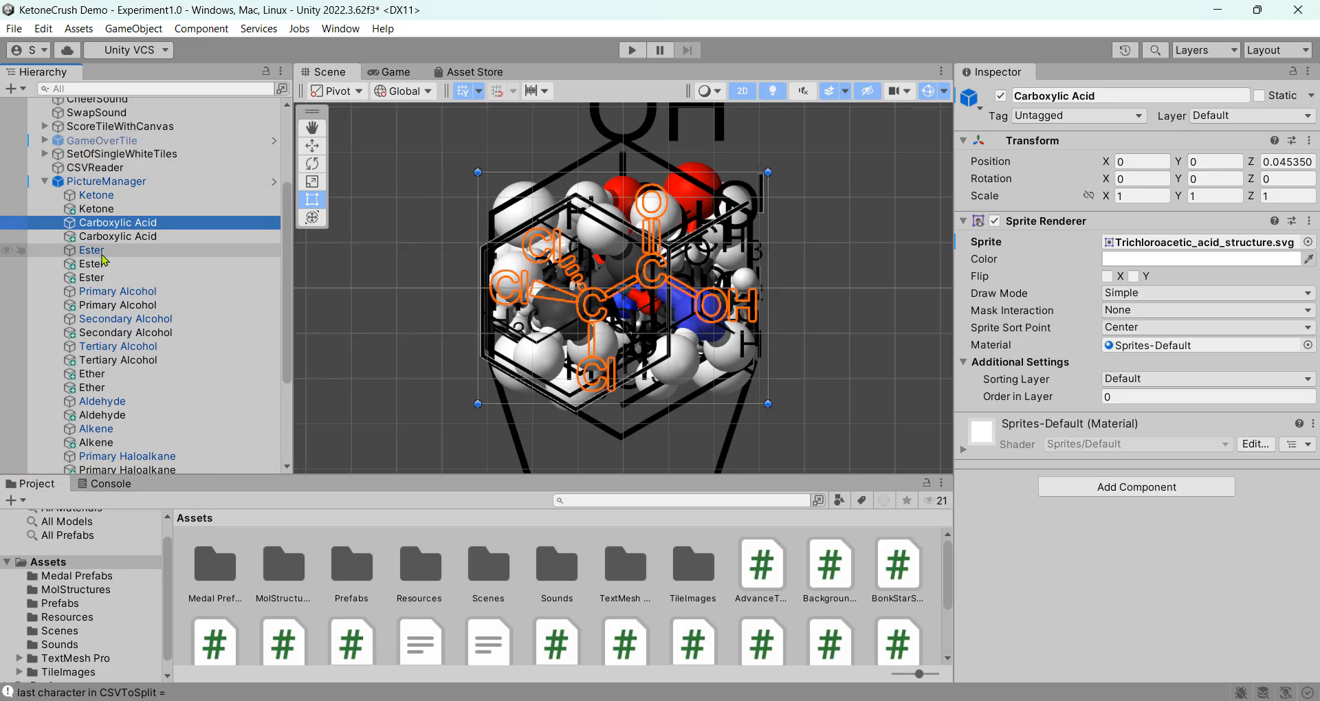
click(148, 238)
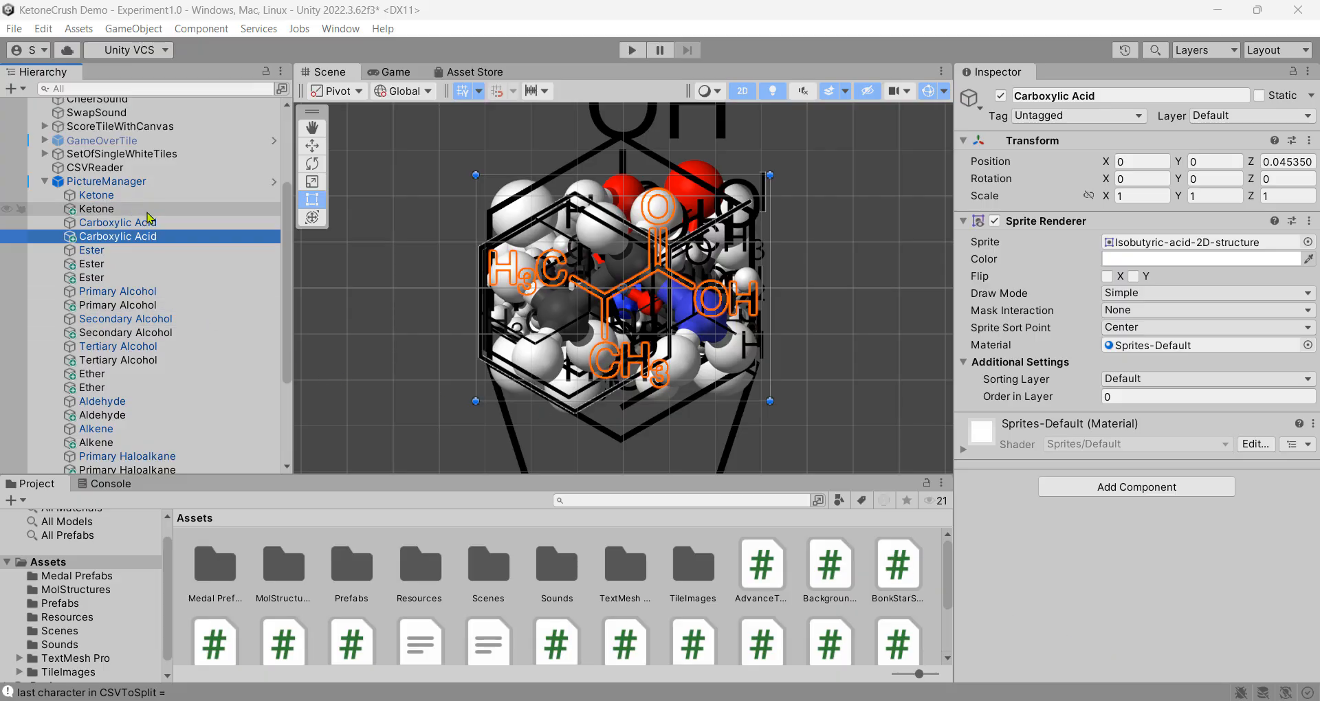
click(147, 209)
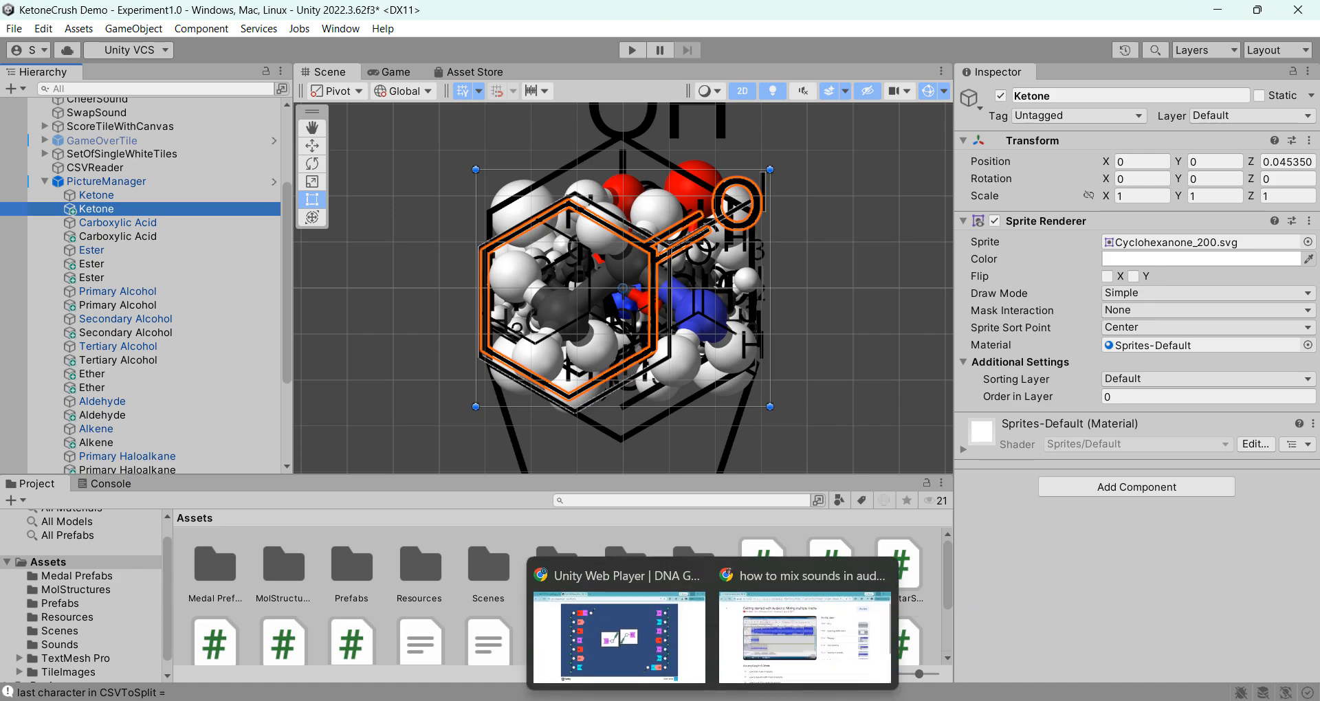
Open a new maximized Chrome window and search Google for 'wikimedia'
right_click(713, 700)
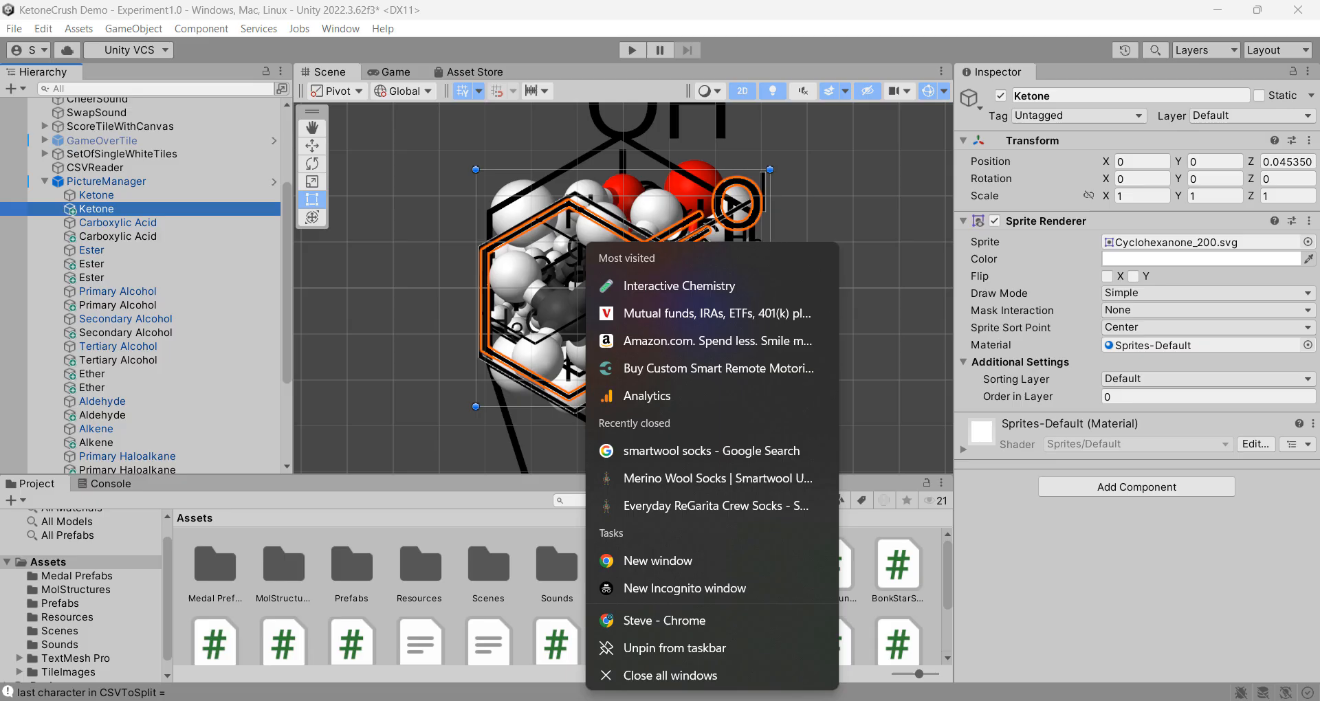
click(688, 561)
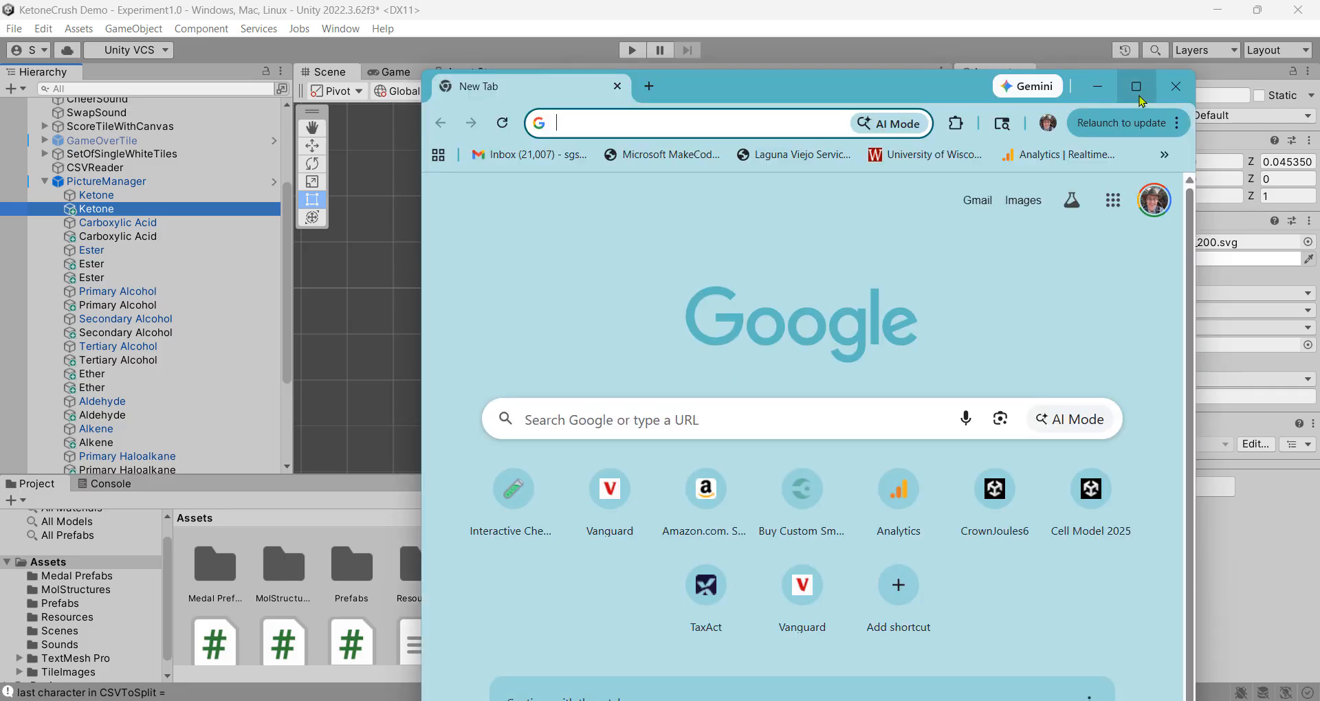
click(1140, 97)
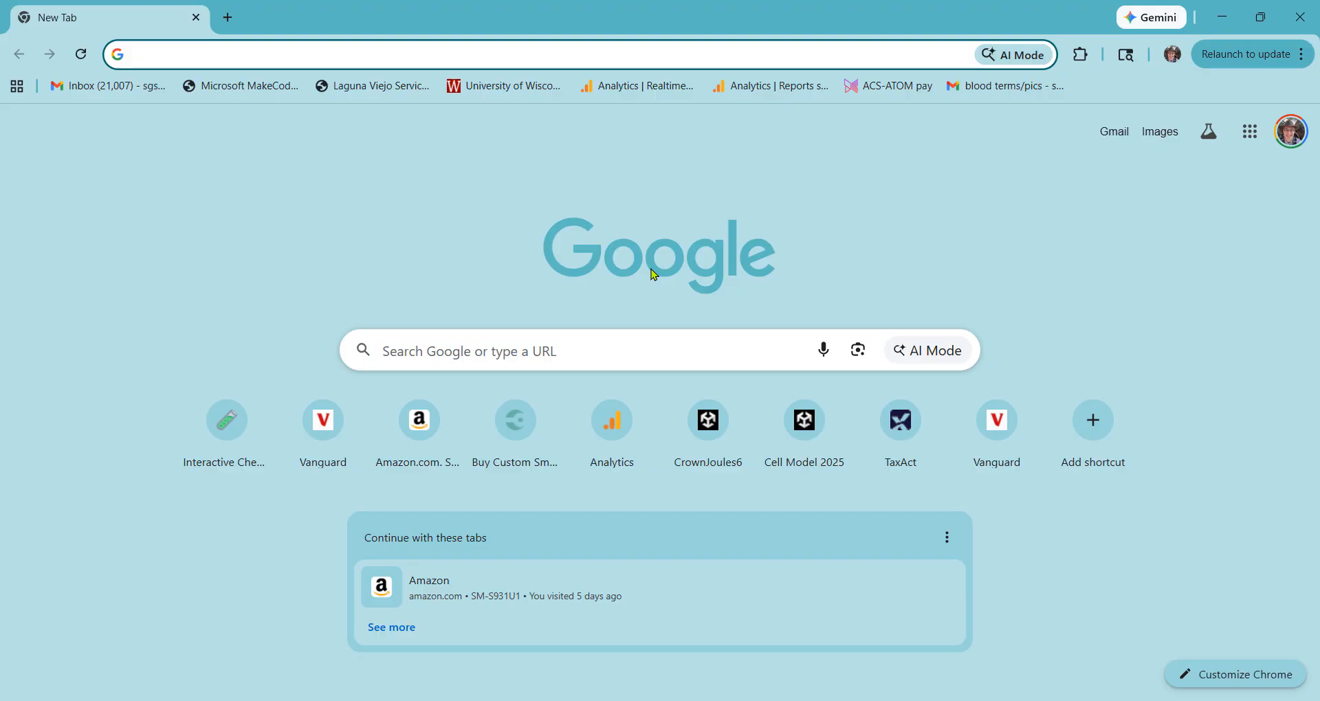
text(wikime)
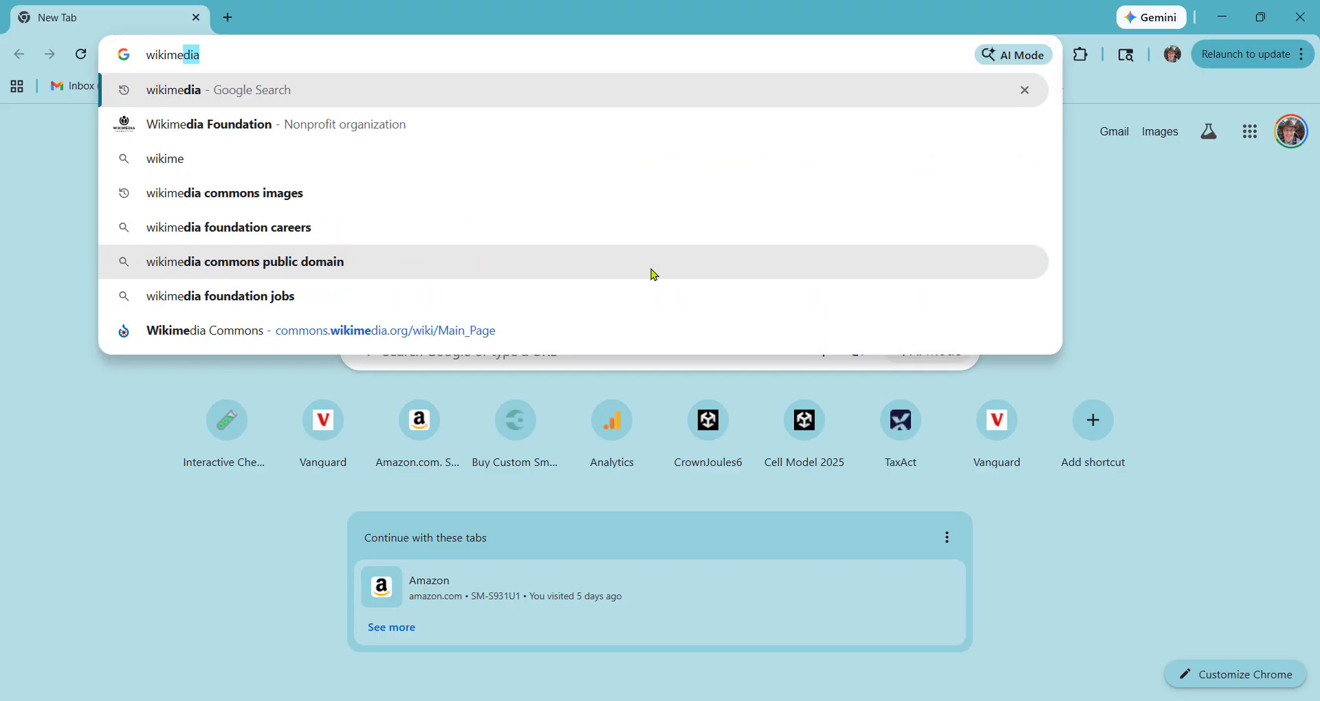
text(dia)
key(Return)
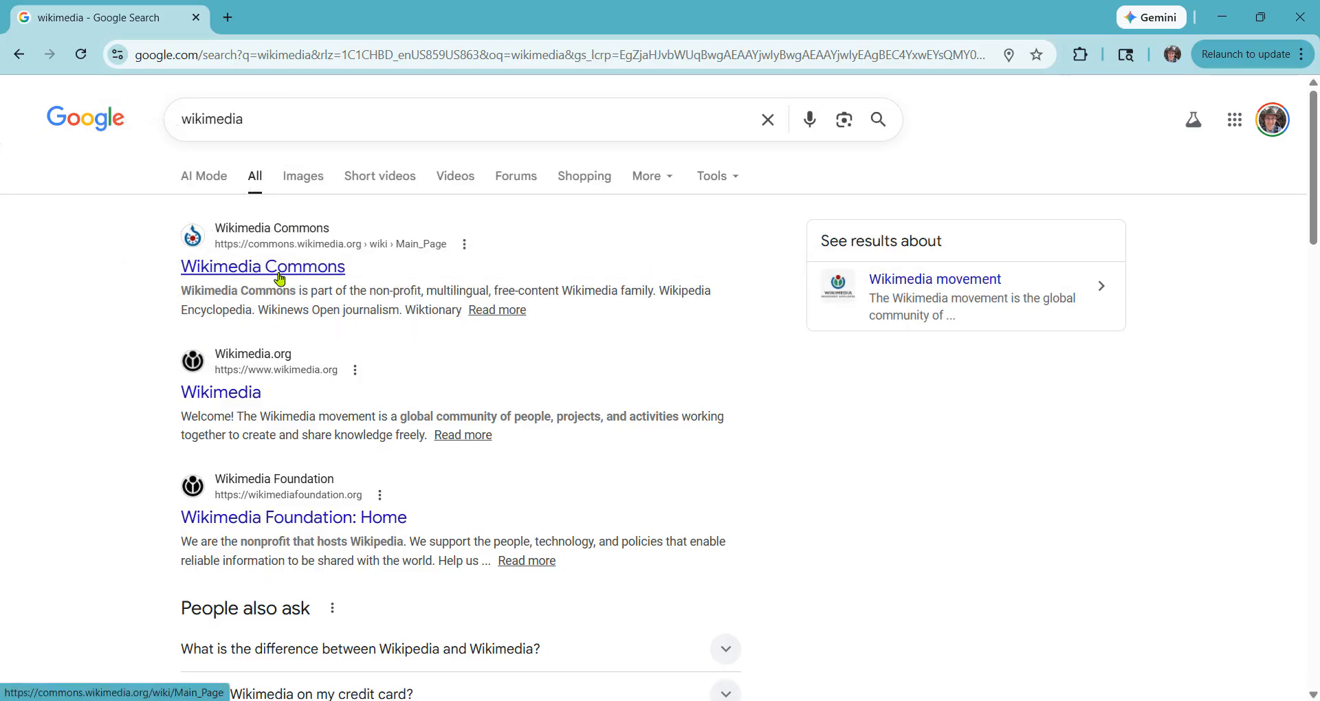
Go to Wikimedia Commons and search its images for 'butanone'
click(280, 279)
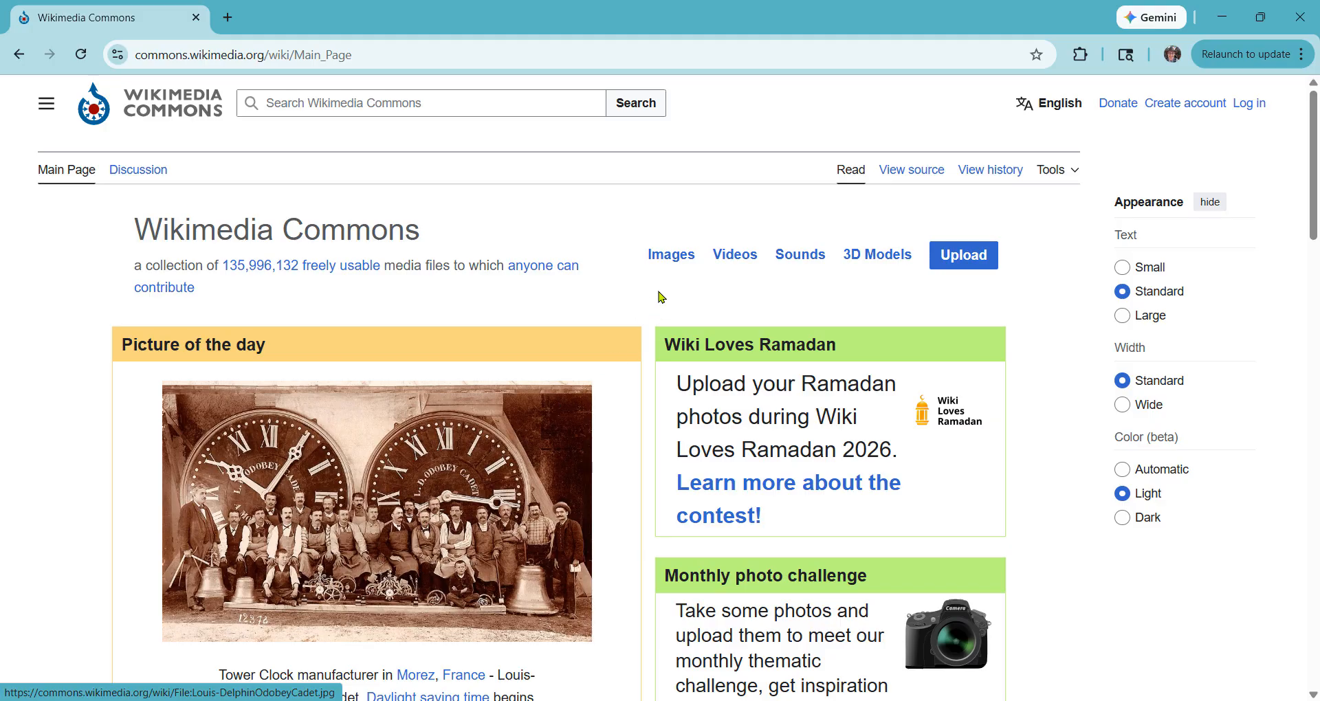
click(683, 258)
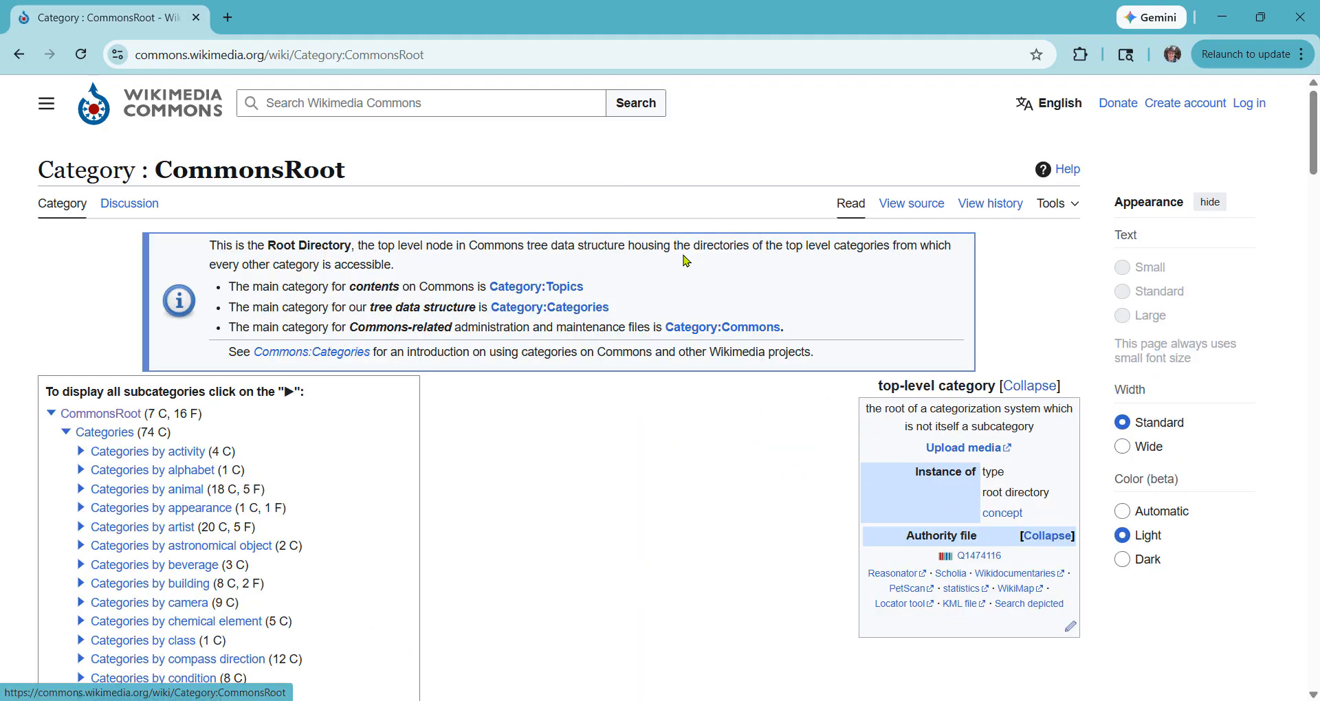
click(416, 108)
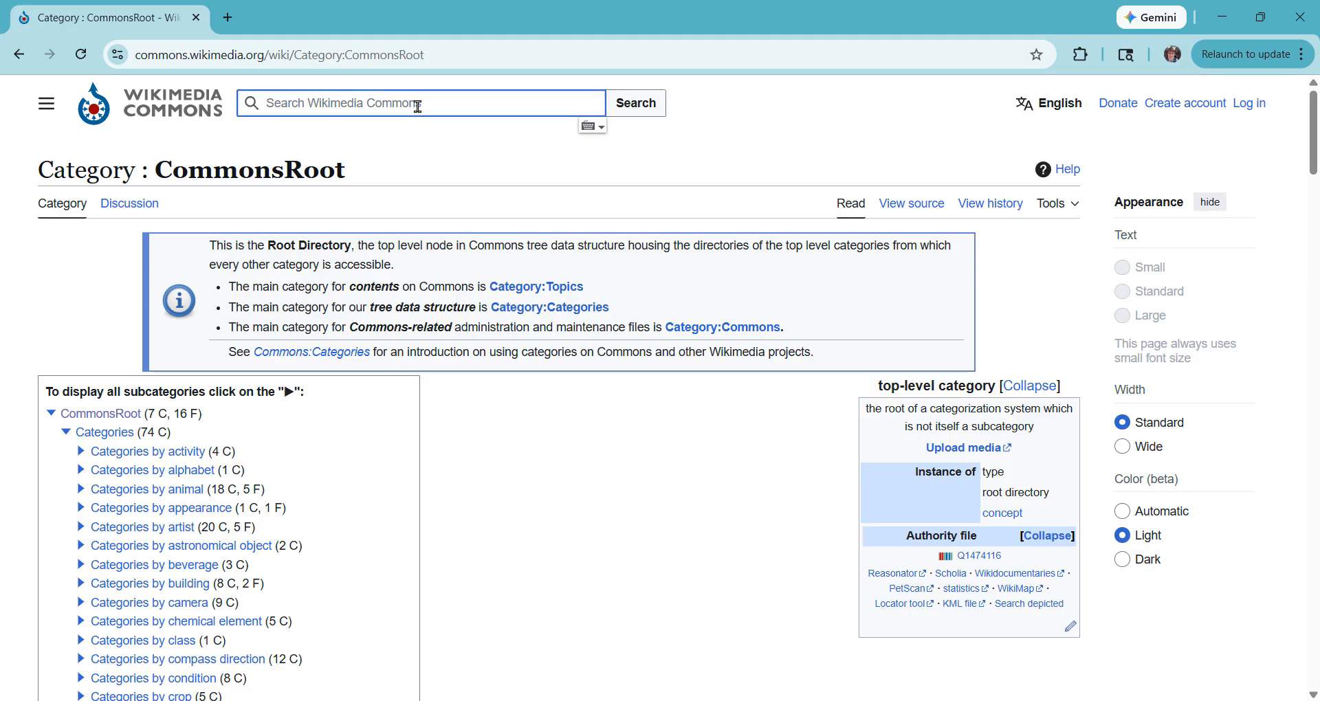
text(b)
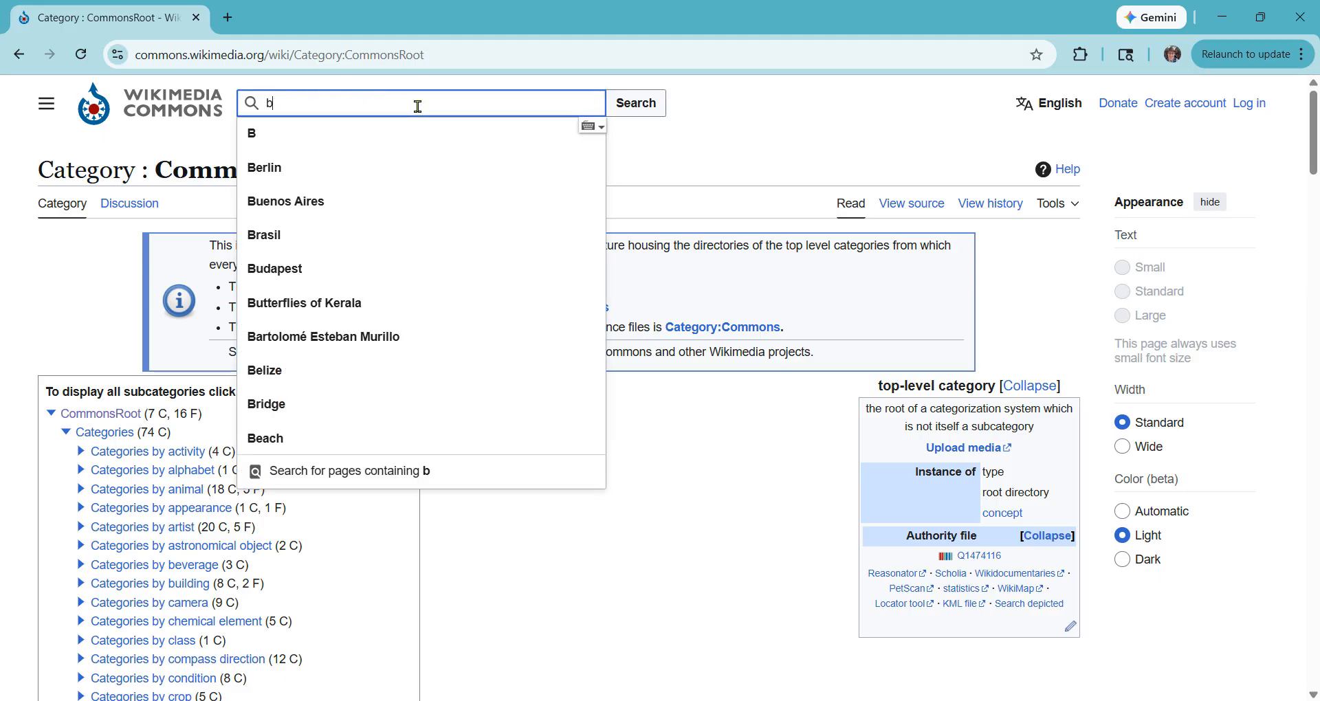
text(utanone)
key(Return)
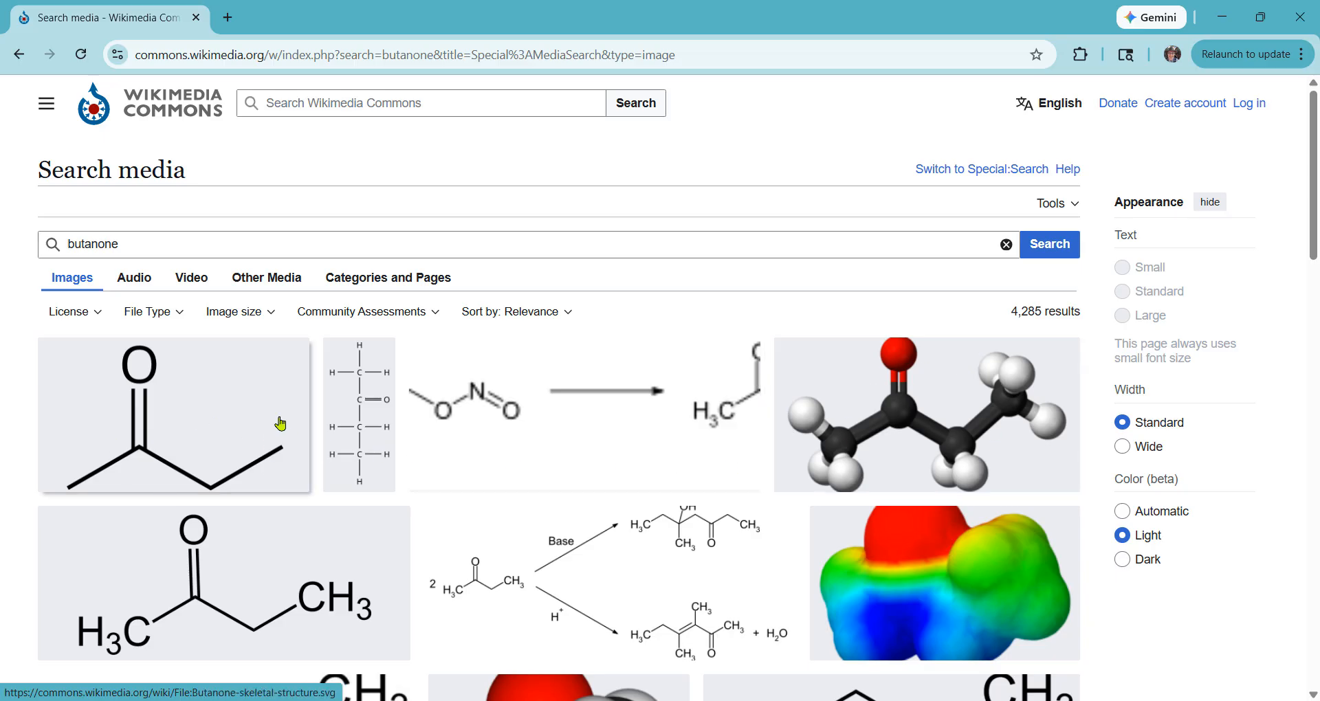
Open the Butanone V.1.svg details panel from the 4,285 results
scroll(361, 513, down, 1)
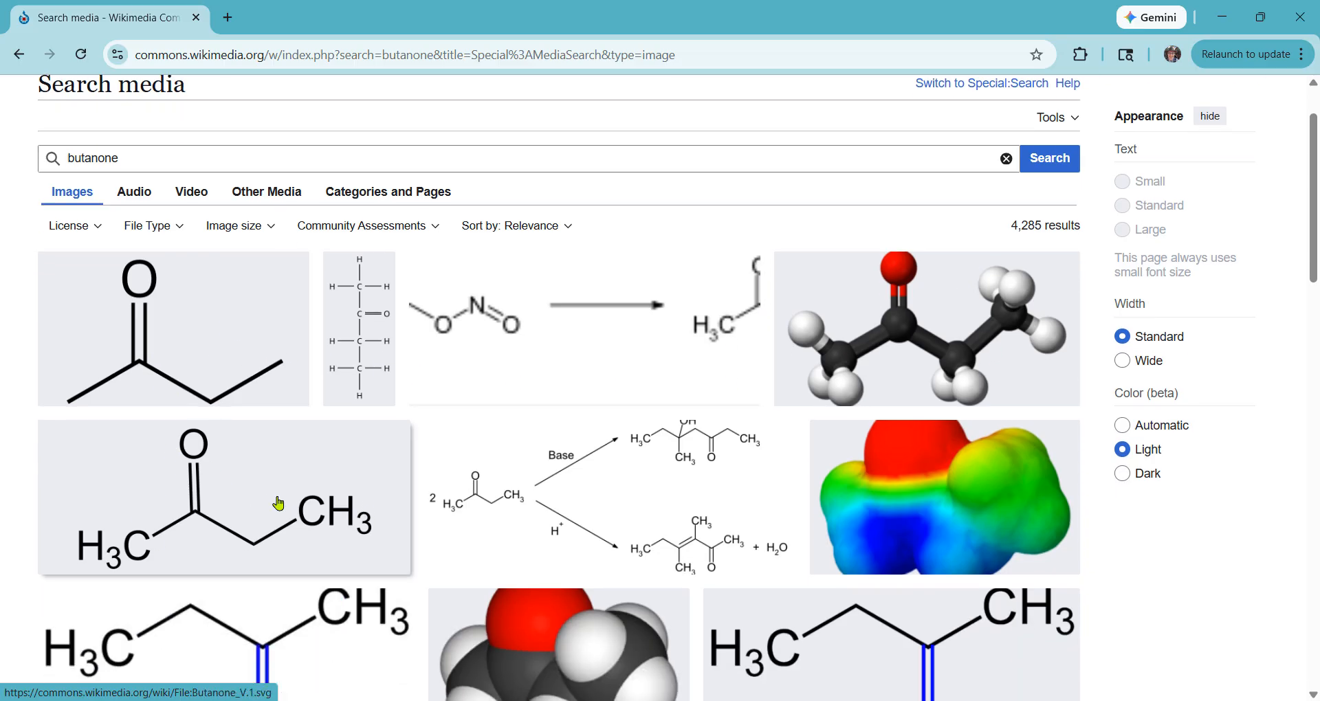
scroll(260, 489, down, 1)
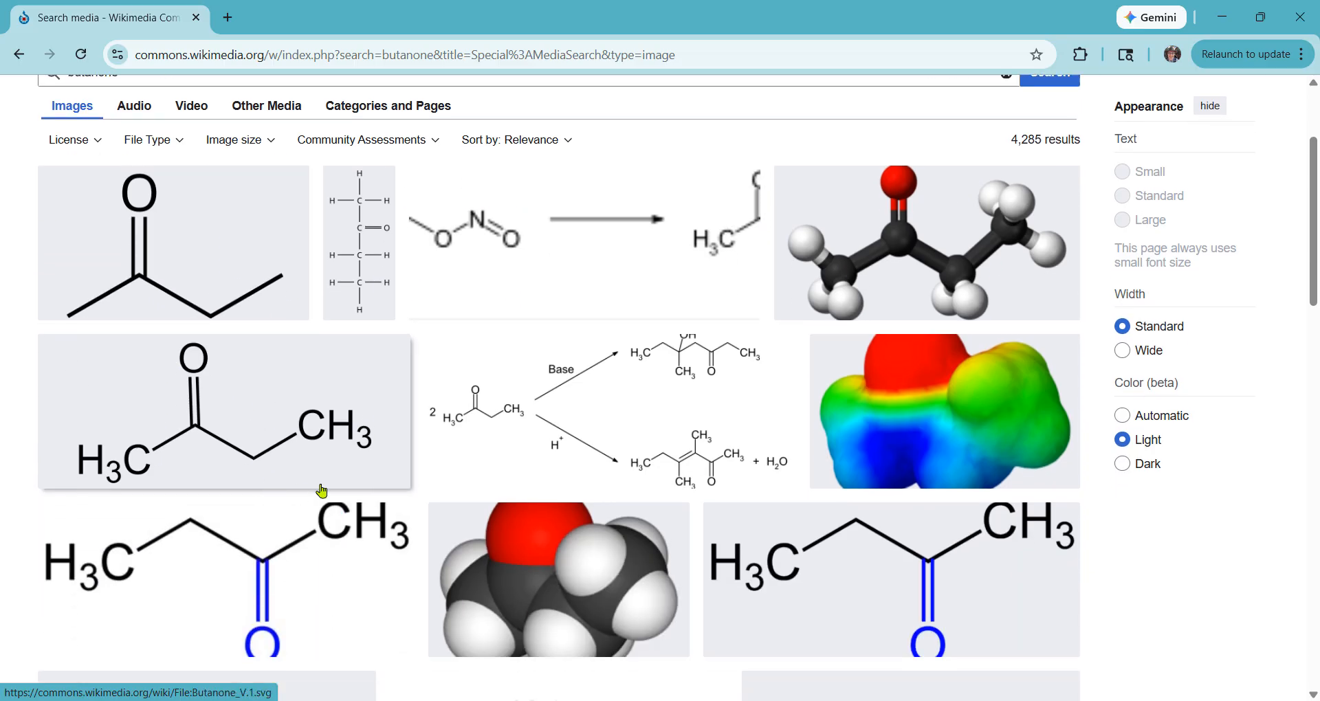
click(305, 431)
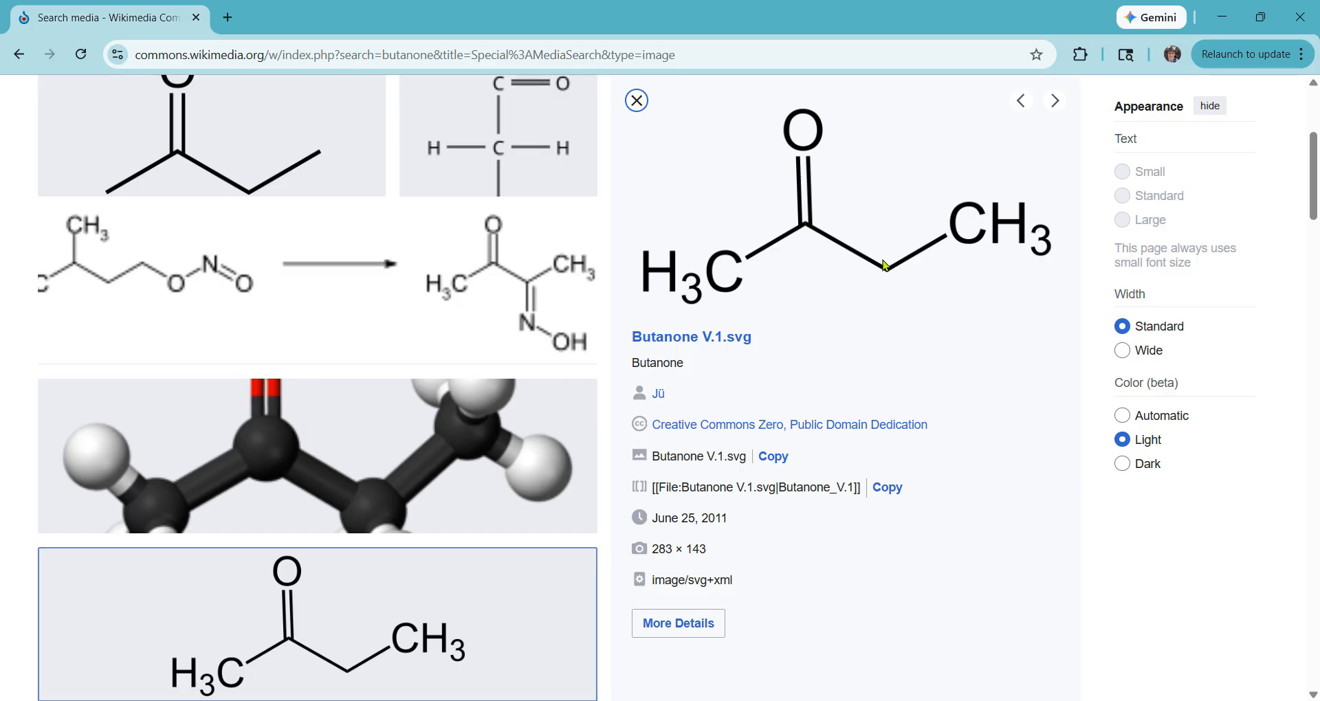
Save the butanone structure image to Downloads as Butanone.png
right_click(885, 265)
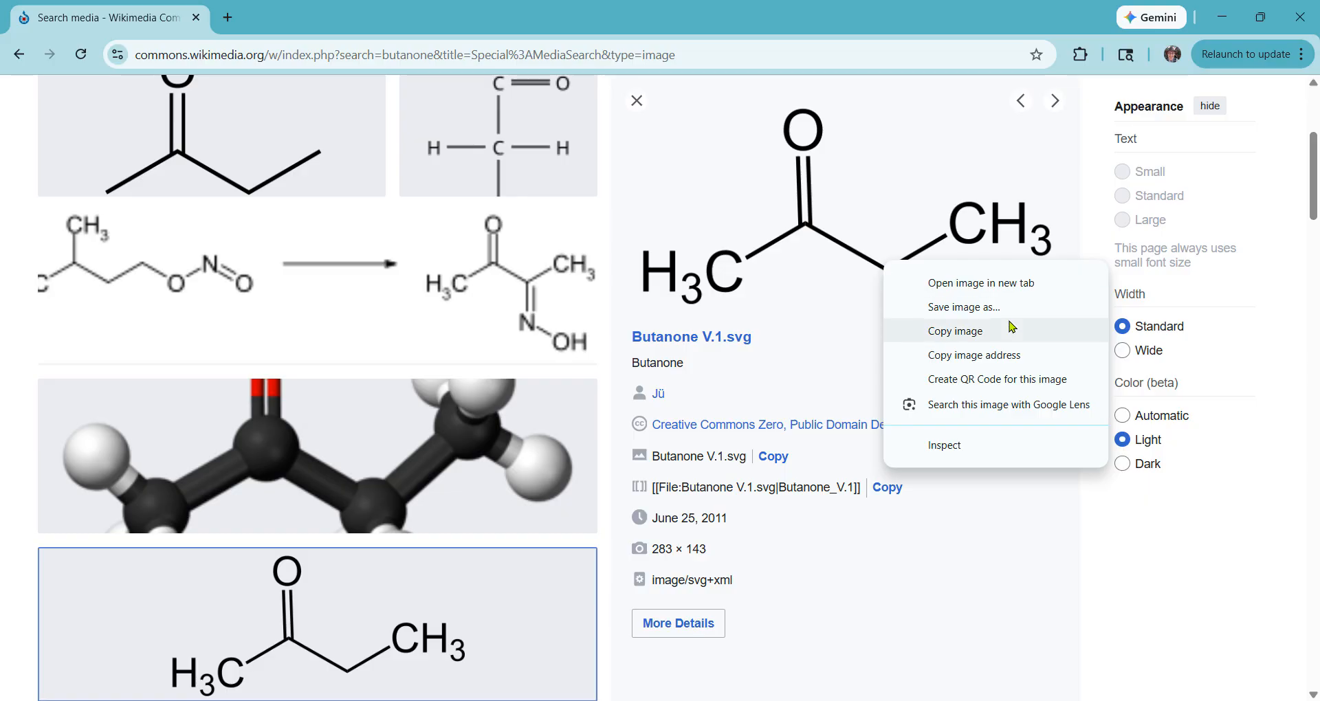
right_click(842, 249)
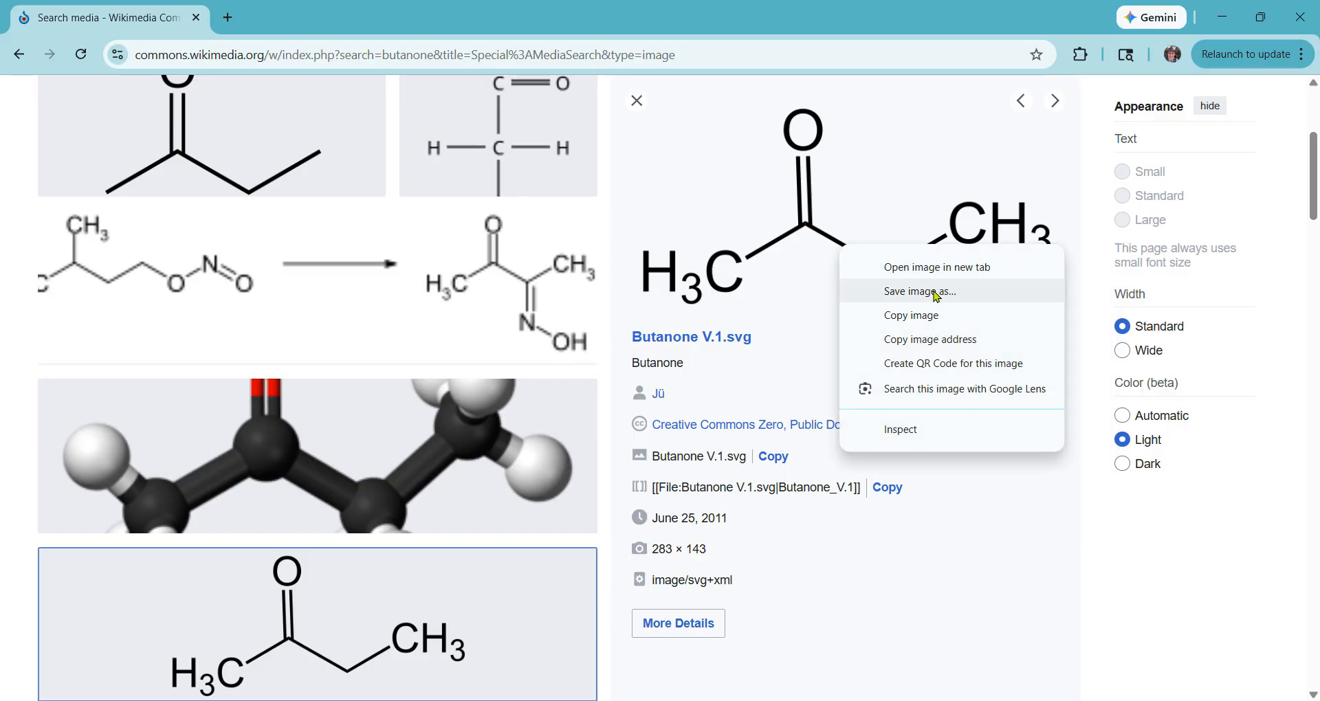
click(936, 292)
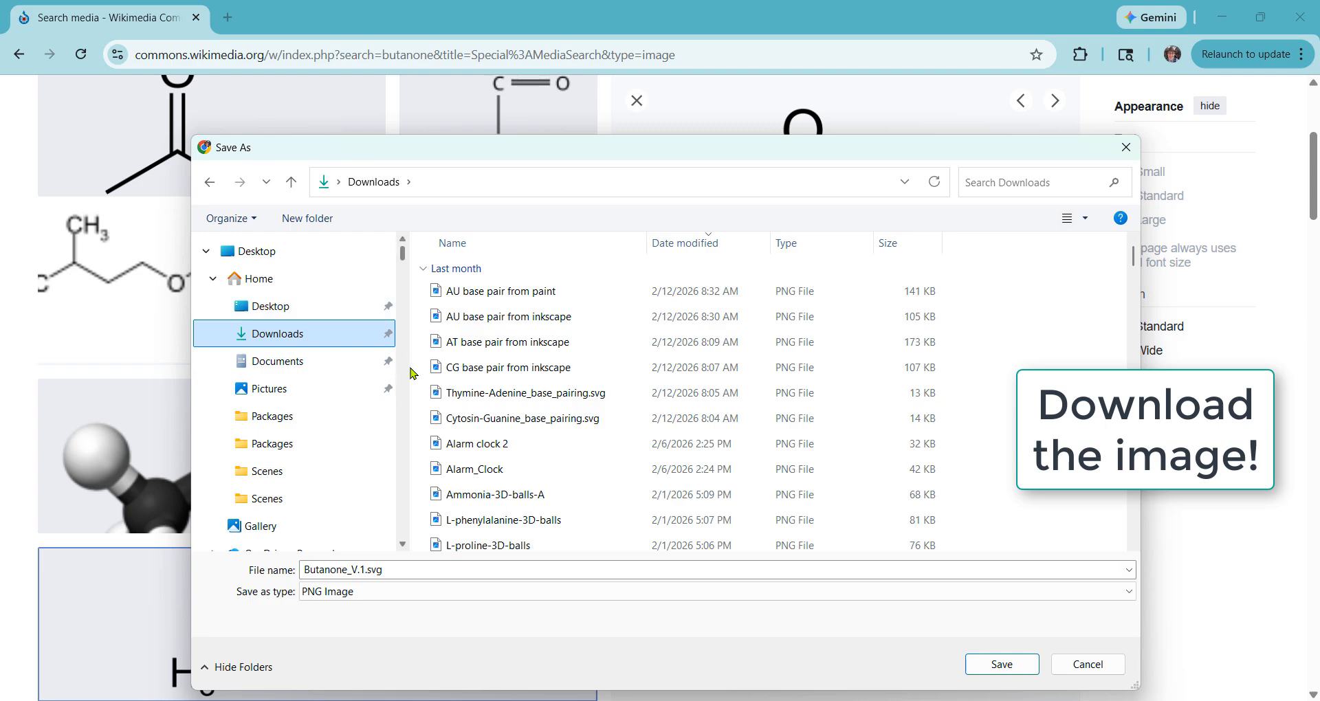
click(416, 570)
click(416, 570)
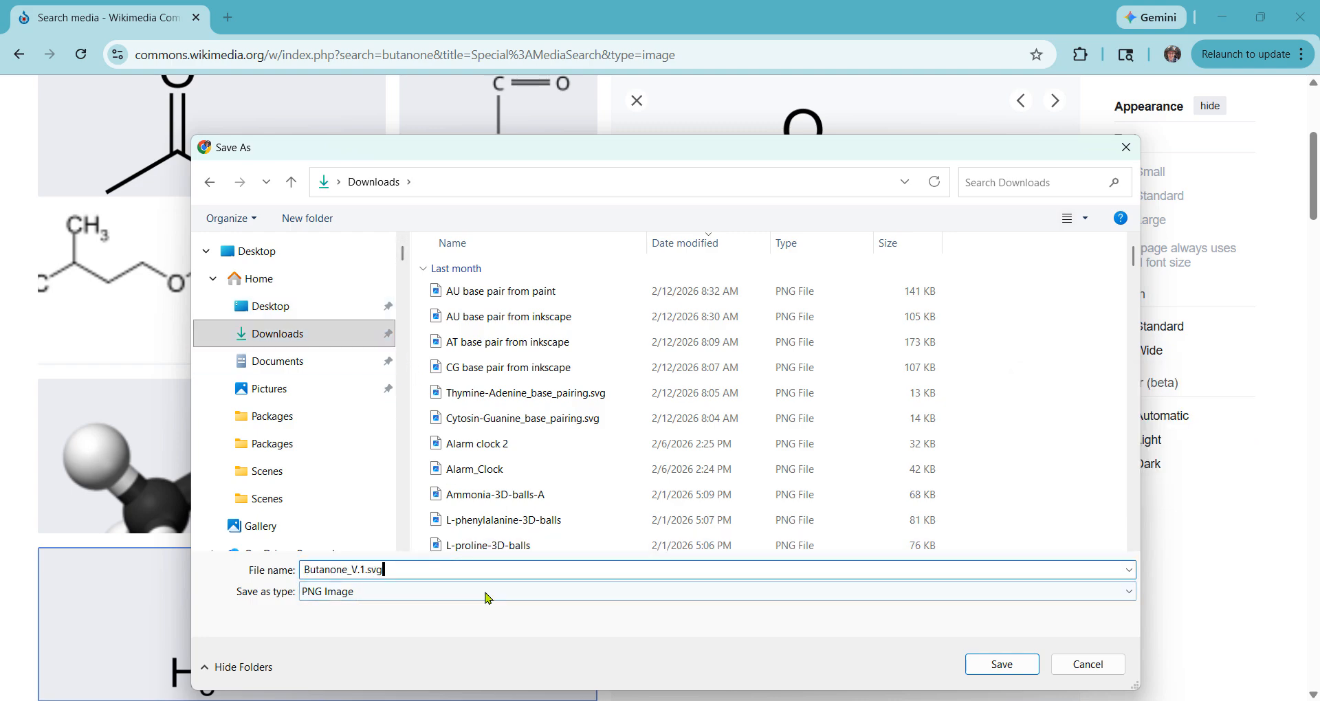
key(BackSpace)
key(BackSpace)
key(BackSpace)
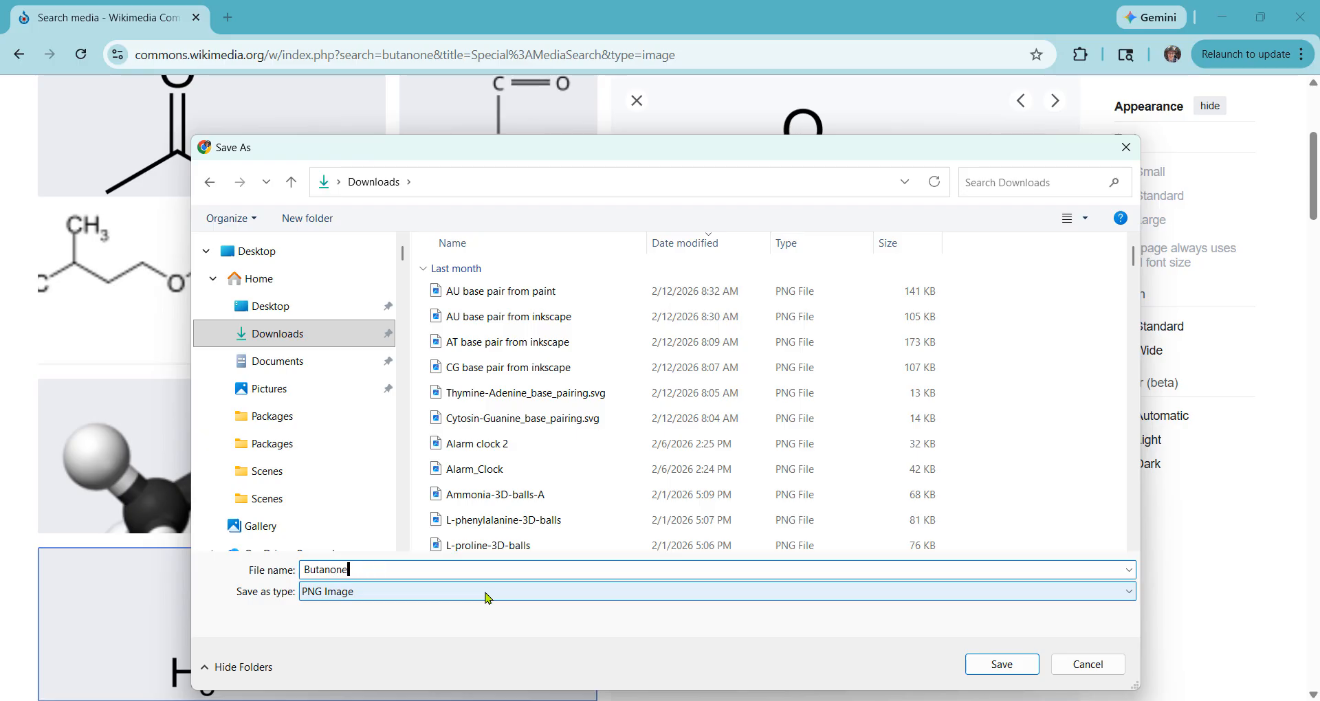
click(1020, 667)
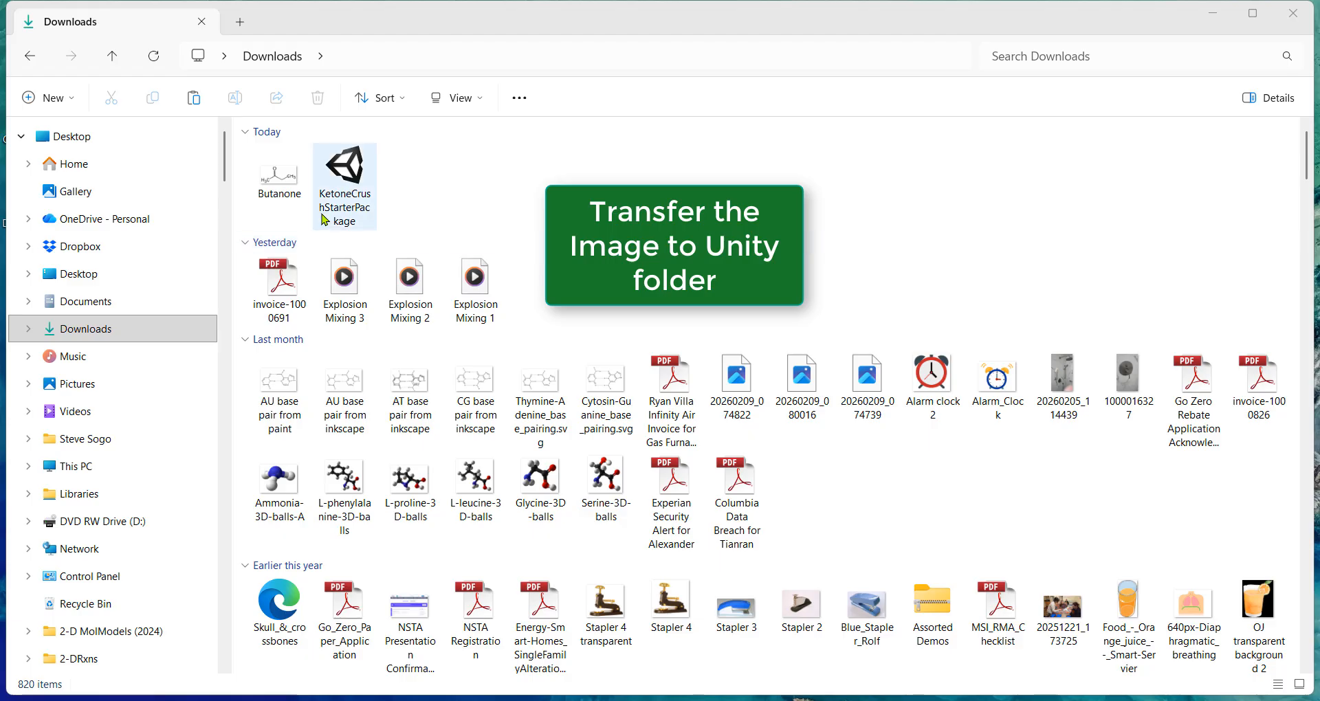
Copy Butanone.png from Downloads into KetoneCrush Demo's Assets/MolStructures folder
click(296, 179)
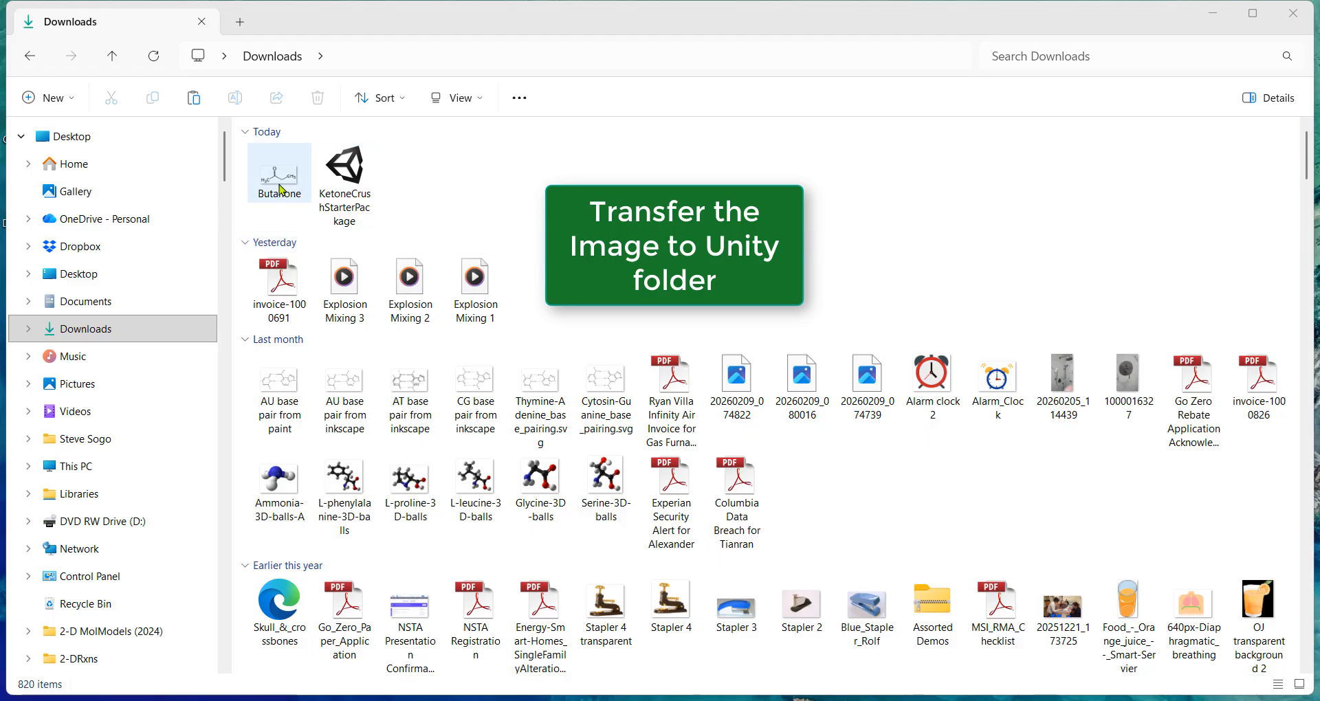
click(284, 181)
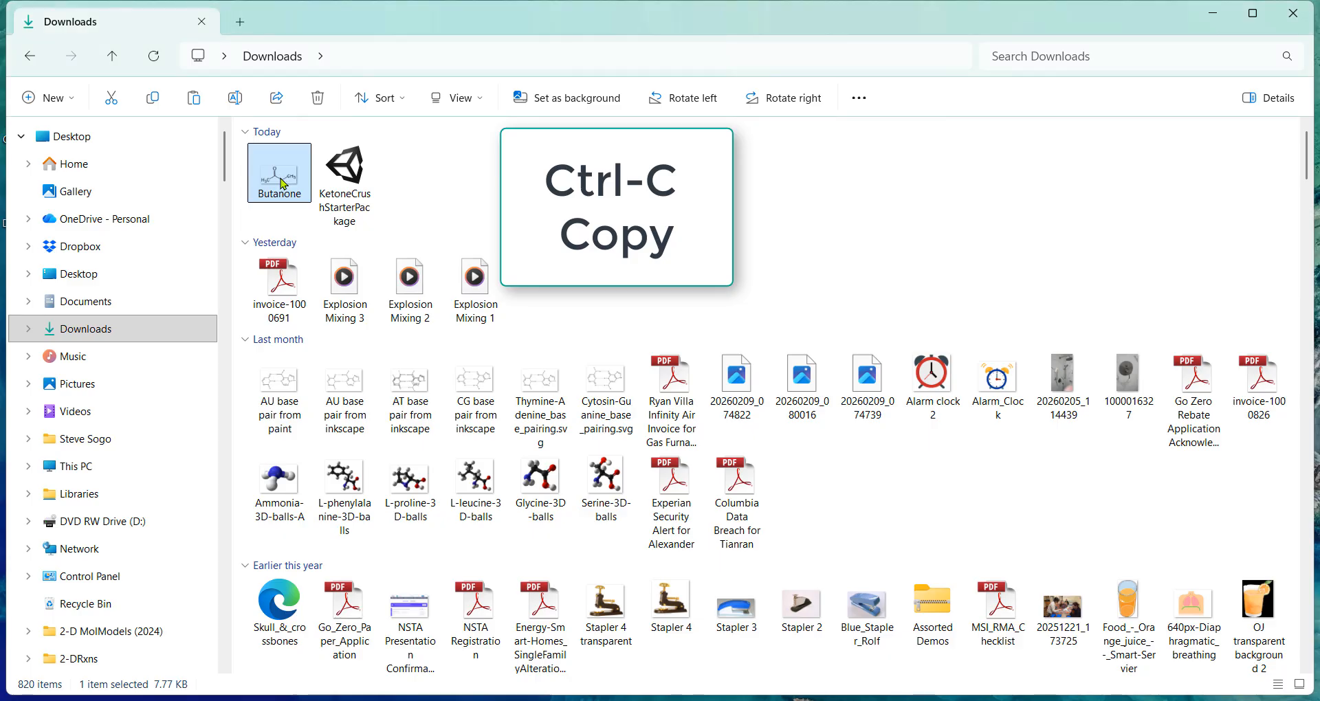
mouse_move(475, 699)
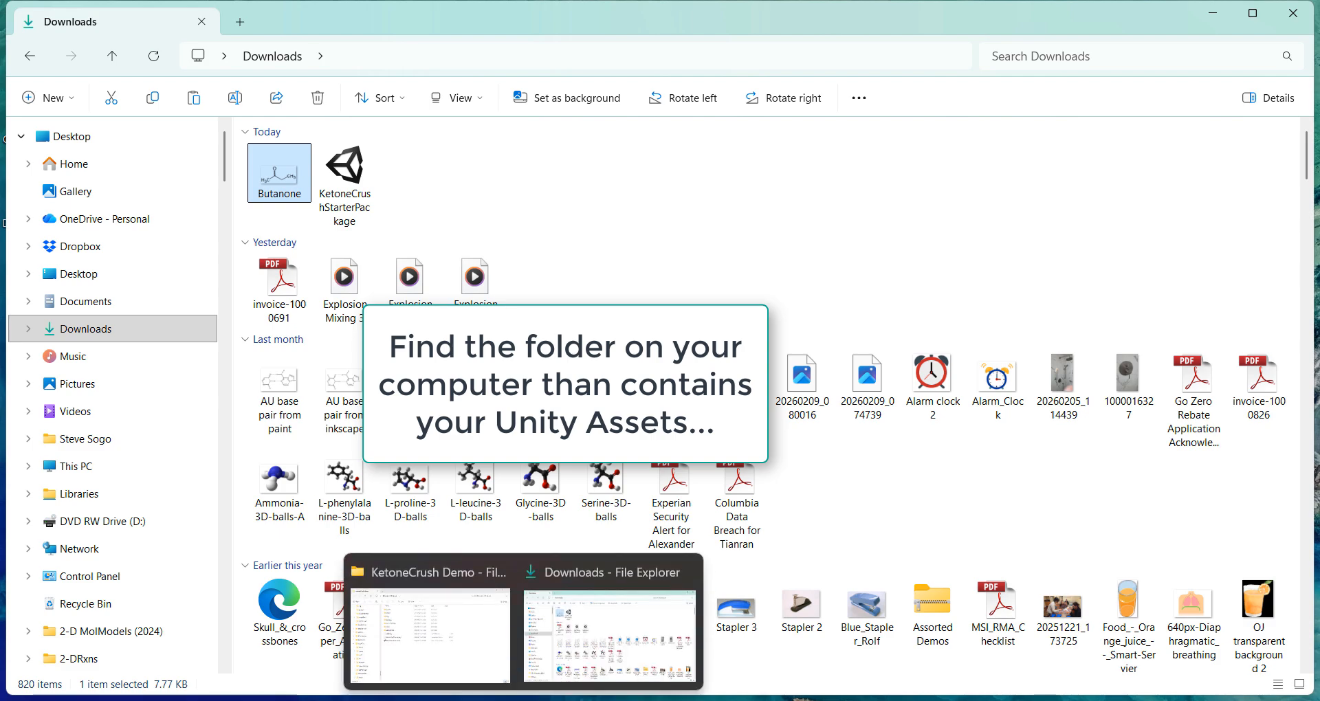
click(449, 579)
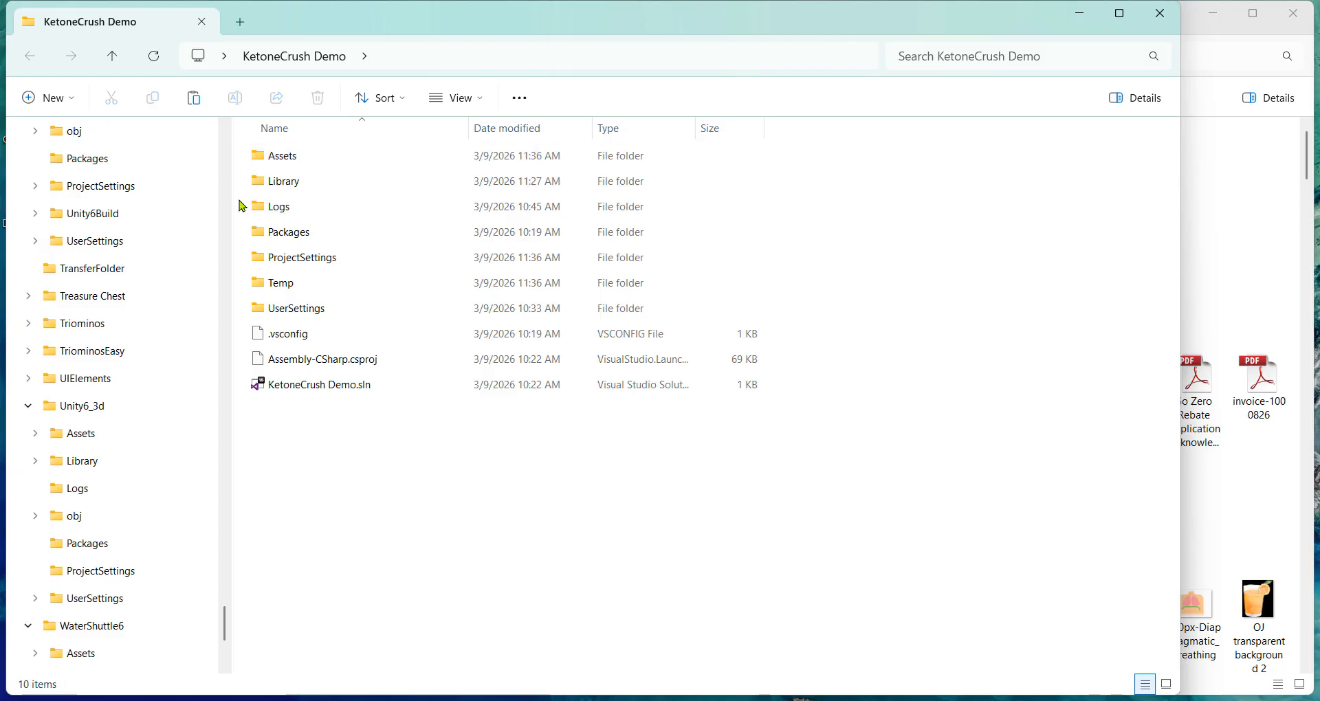
double_click(303, 157)
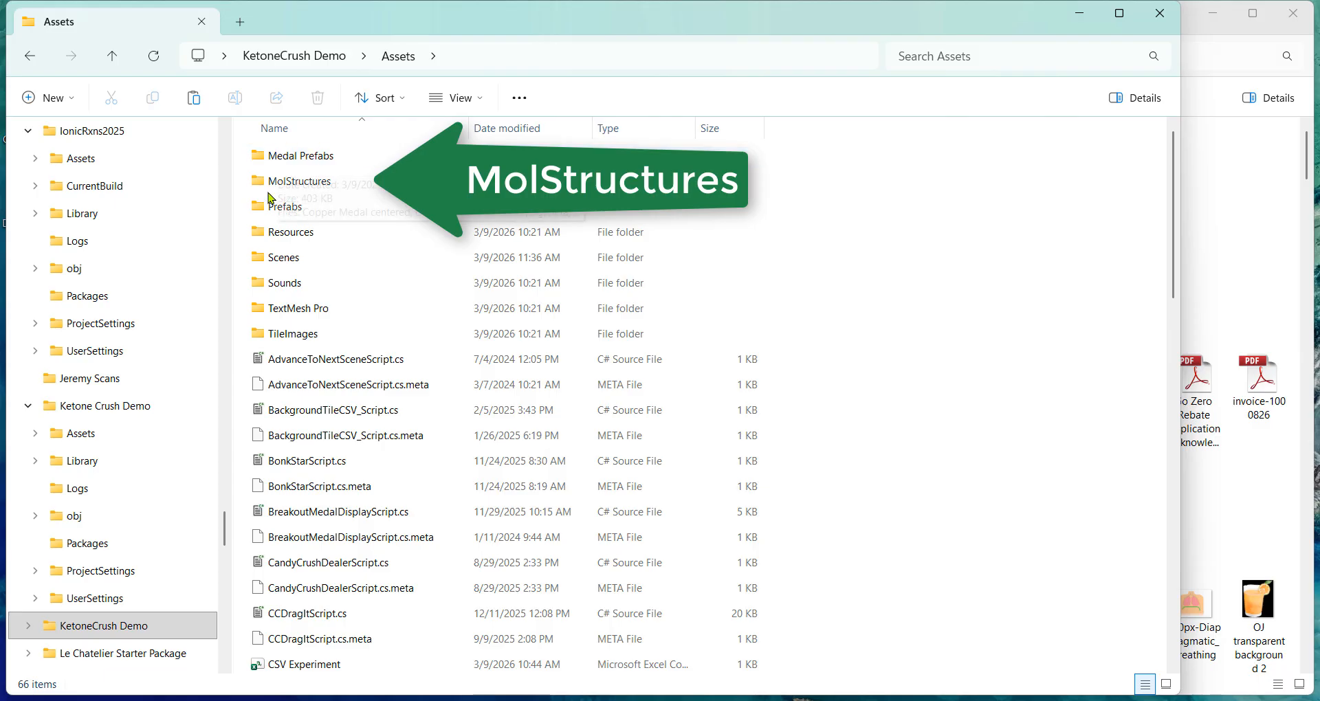
double_click(338, 186)
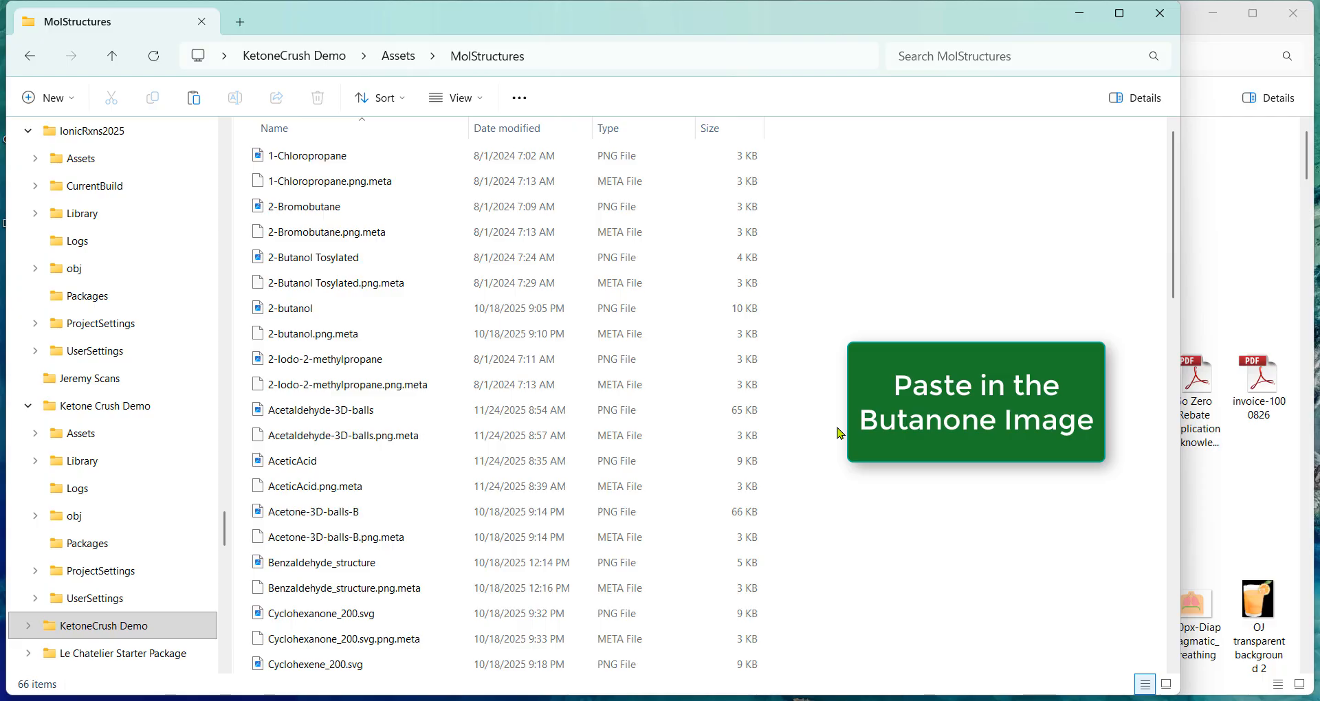
key(ctrl+v)
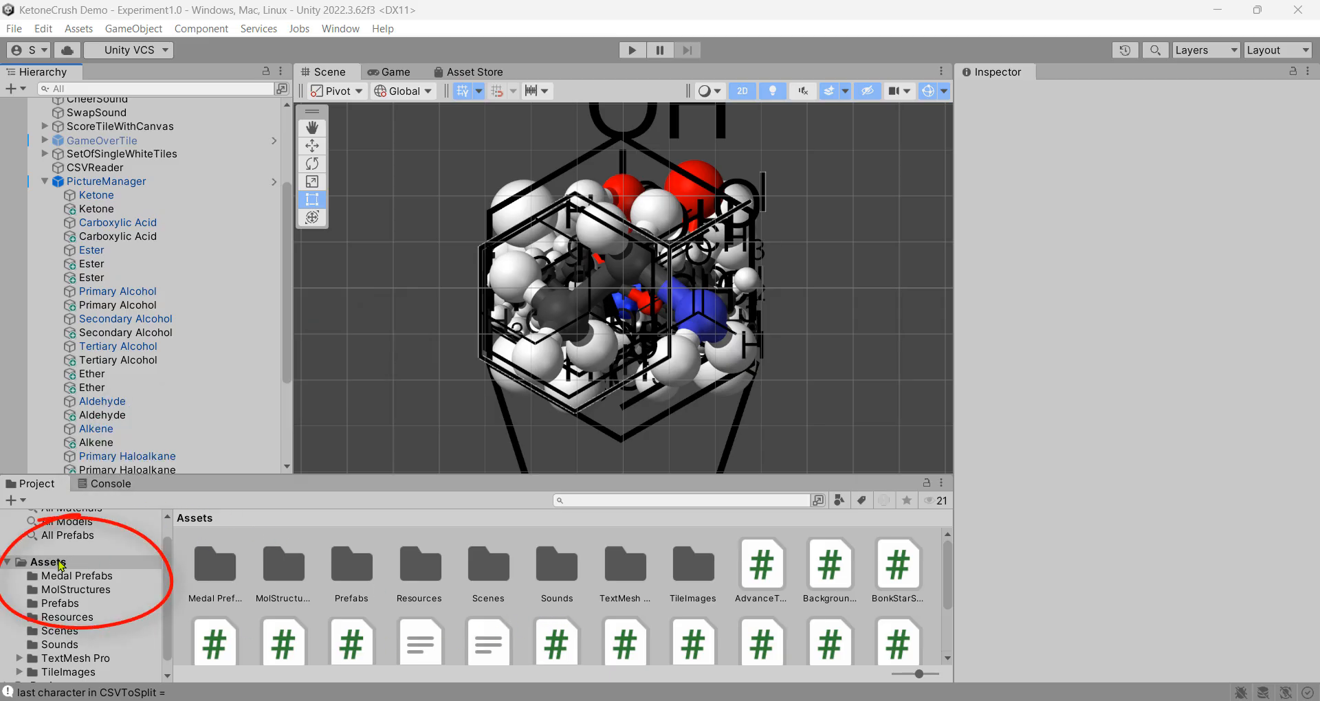
Inspect Butanone's import settings in Assets/MolStructures, then select the second Ketone tile
click(59, 565)
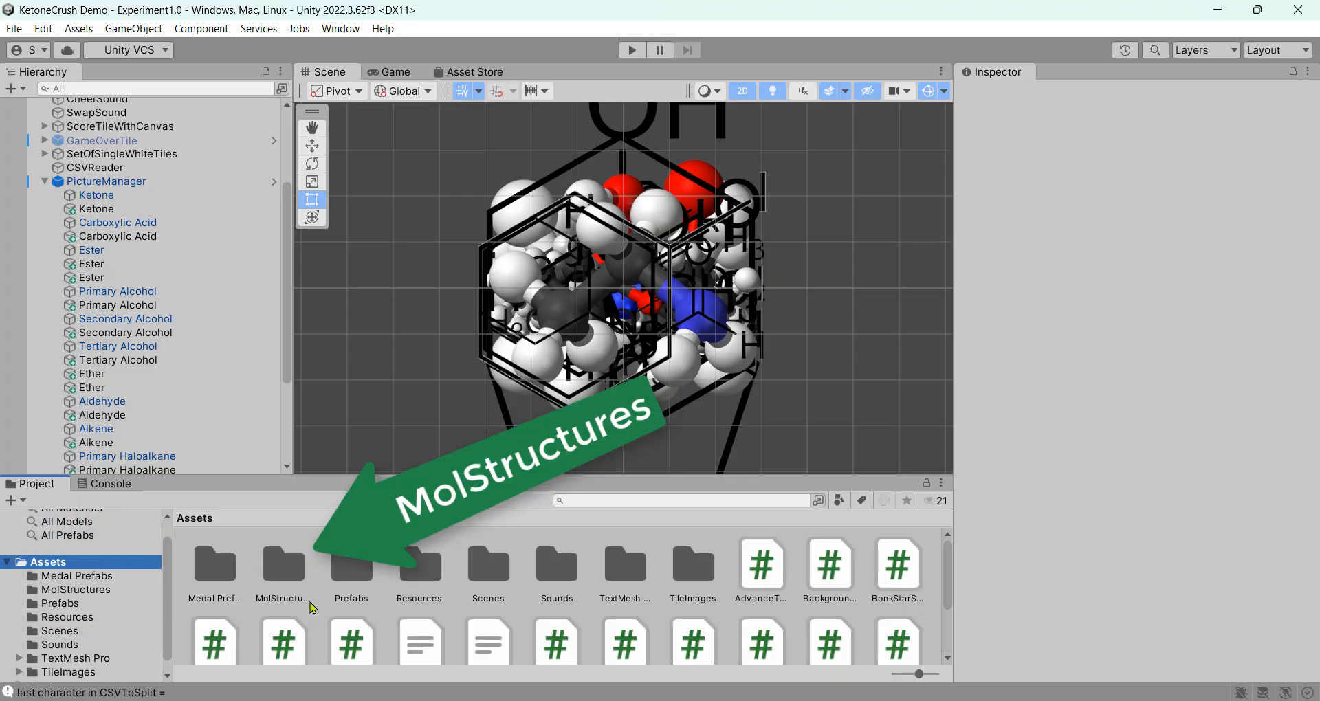
double_click(292, 577)
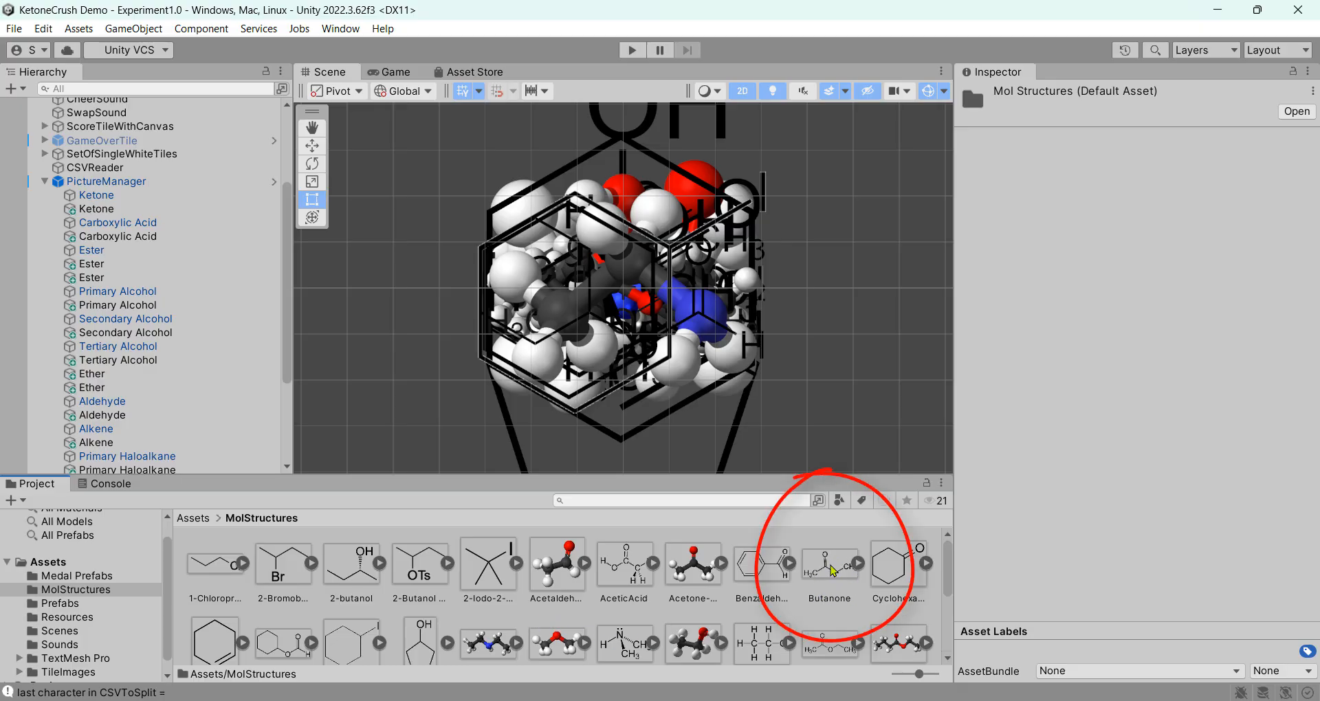
click(833, 571)
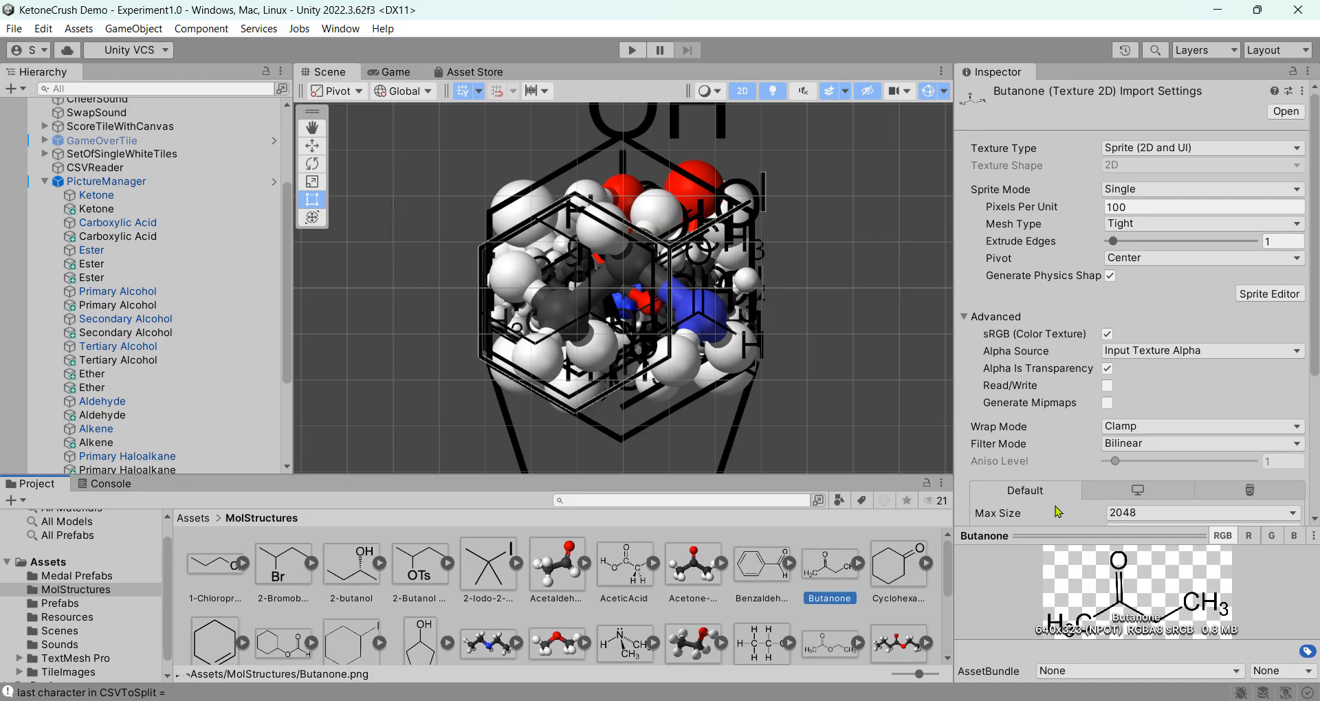
click(183, 212)
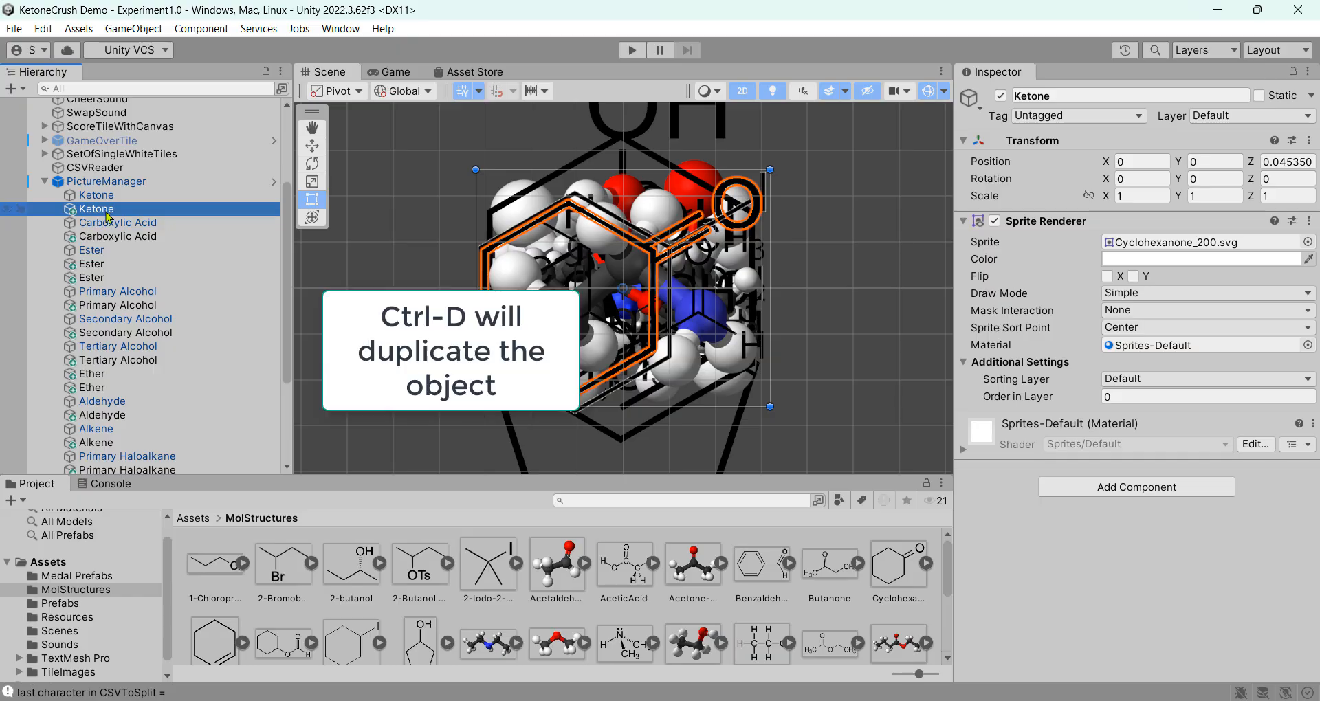
Duplicate the second Ketone tile under PictureManager, name the copy Ketone, and select it
right_click(180, 211)
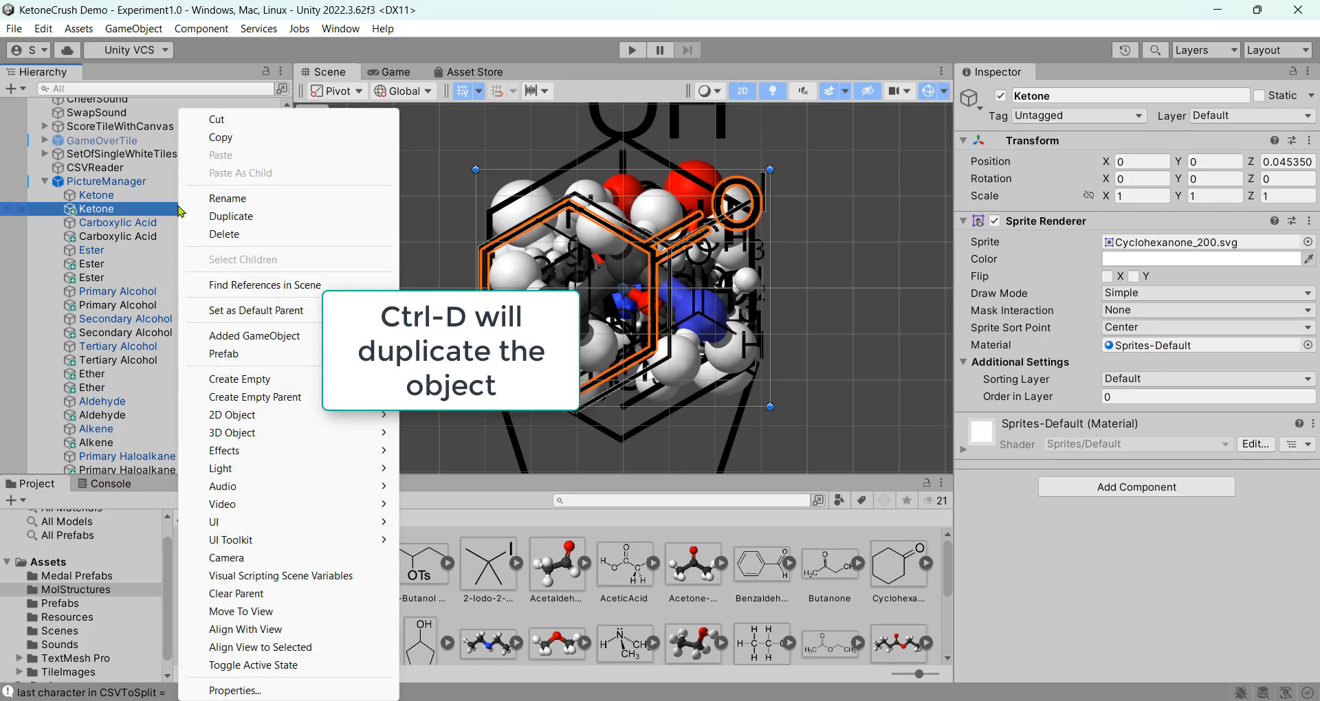
click(231, 217)
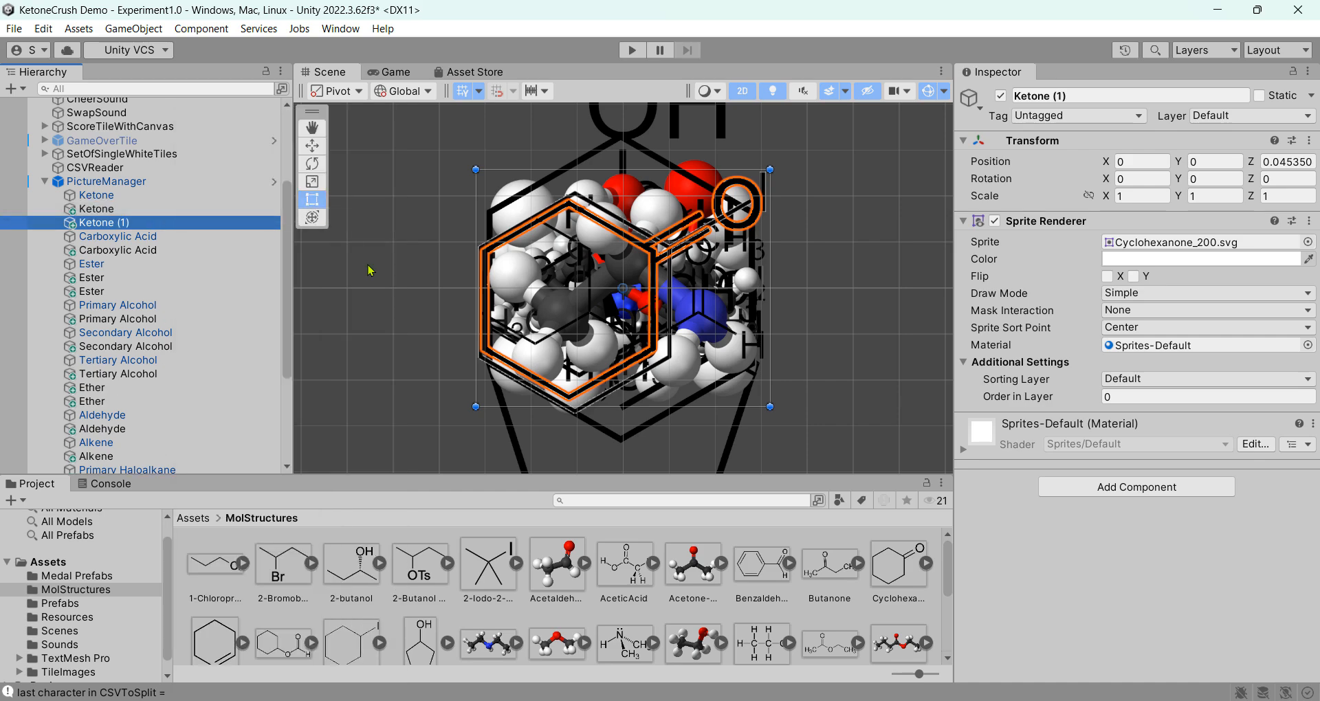
click(138, 226)
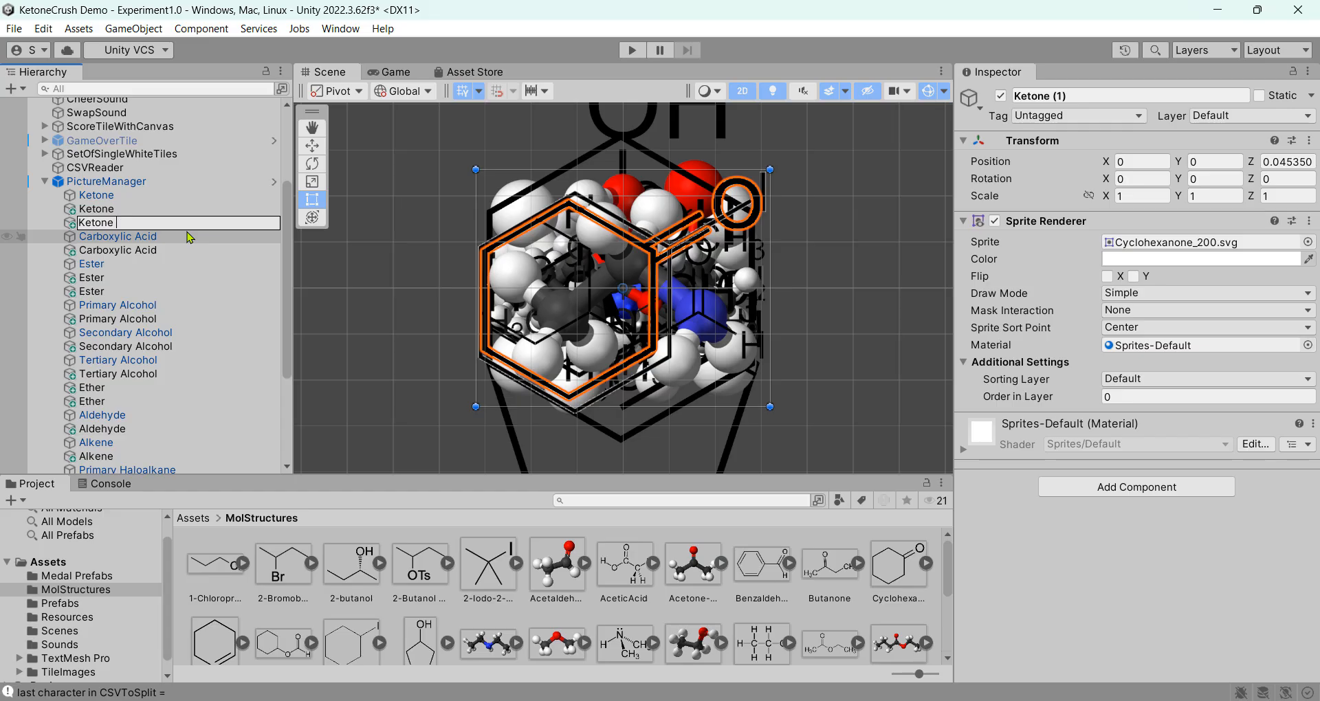
key(Return)
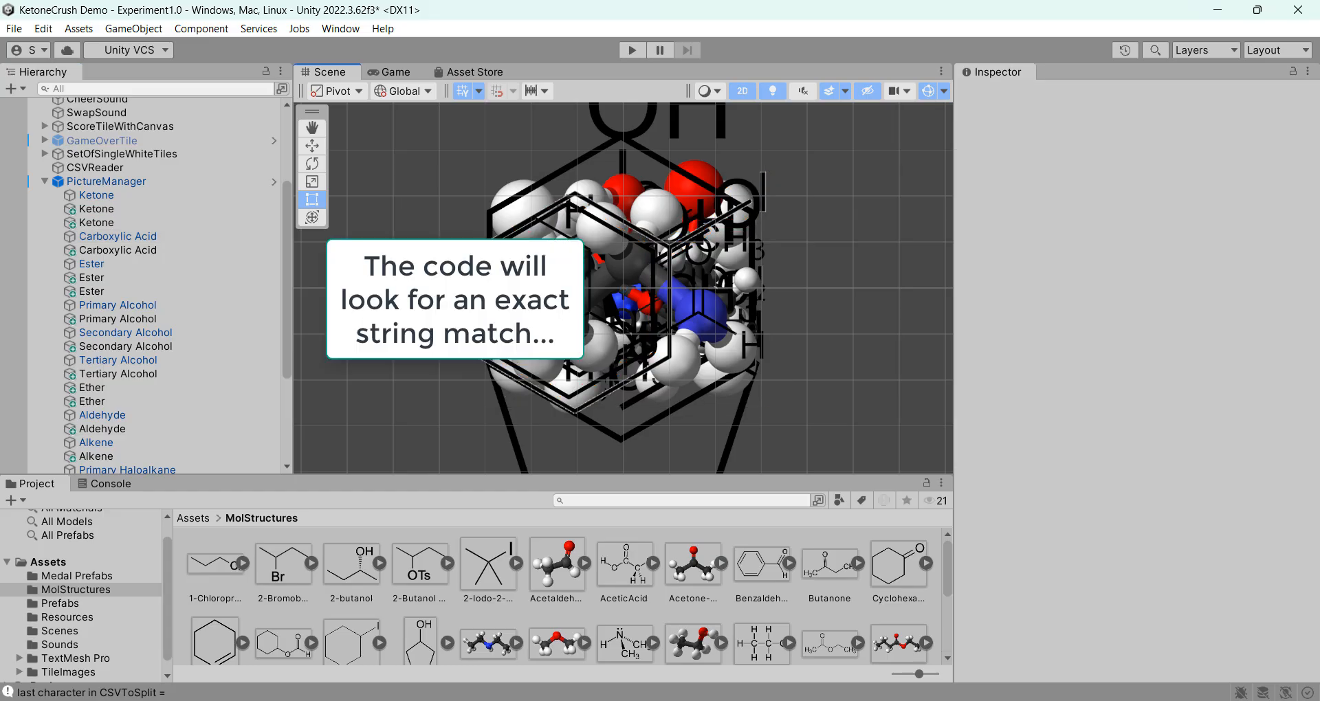
click(128, 224)
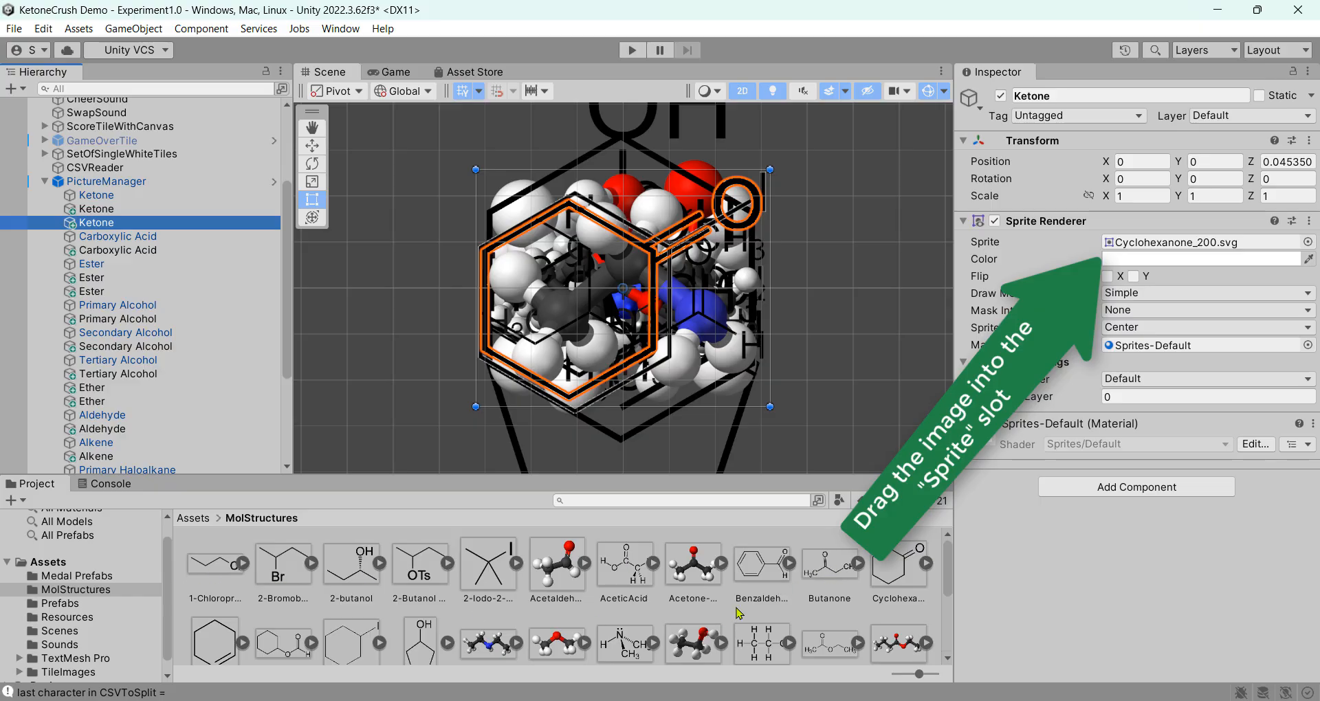
Set the third Ketone tile's Sprite Renderer sprite to the Butanone image and reselect the tile
click(834, 570)
drag(836, 568, 1178, 249)
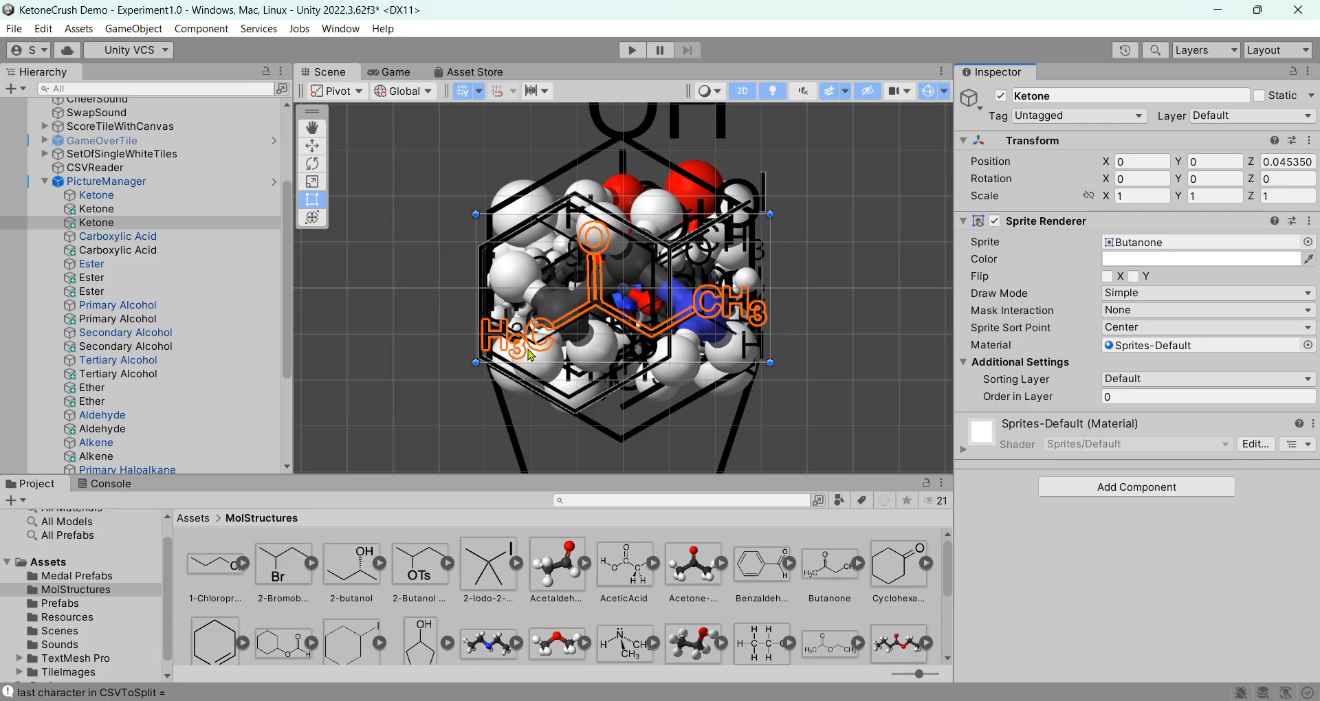
click(184, 223)
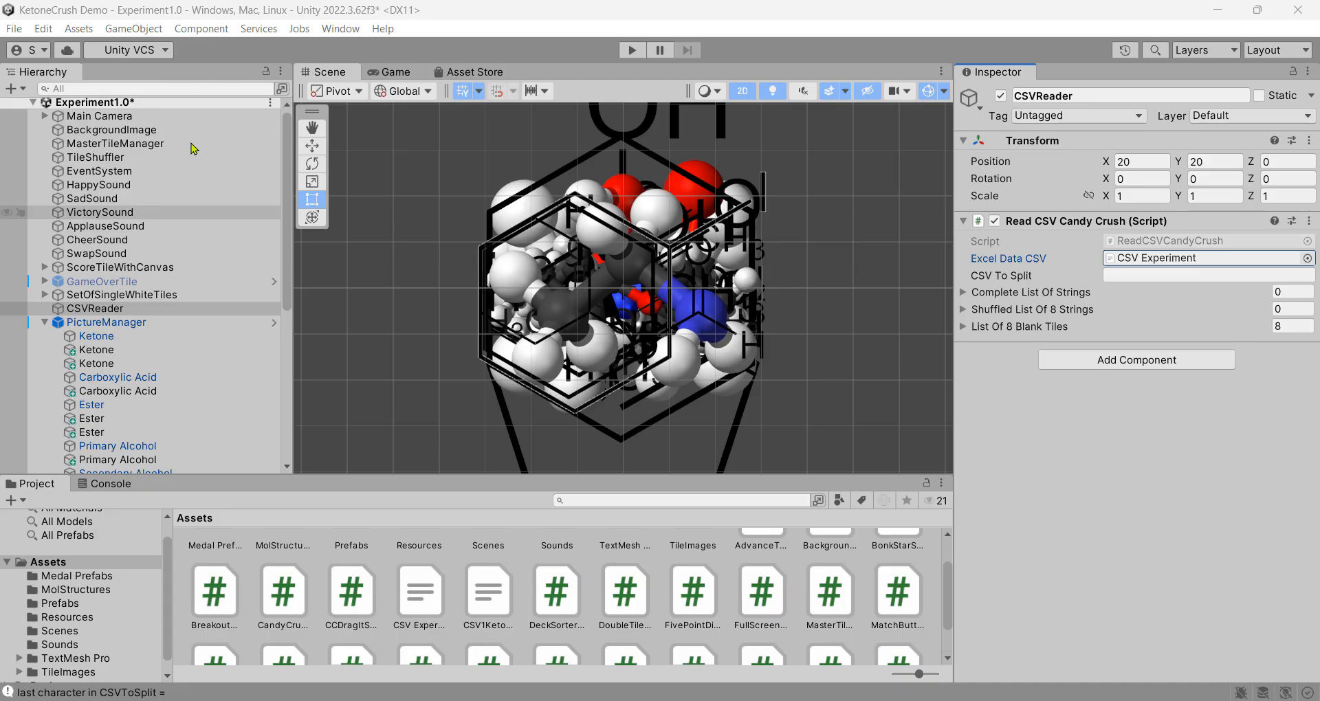
Open the CSV Experiment data in Excel, then minimize Excel to return to Unity
double_click(1174, 258)
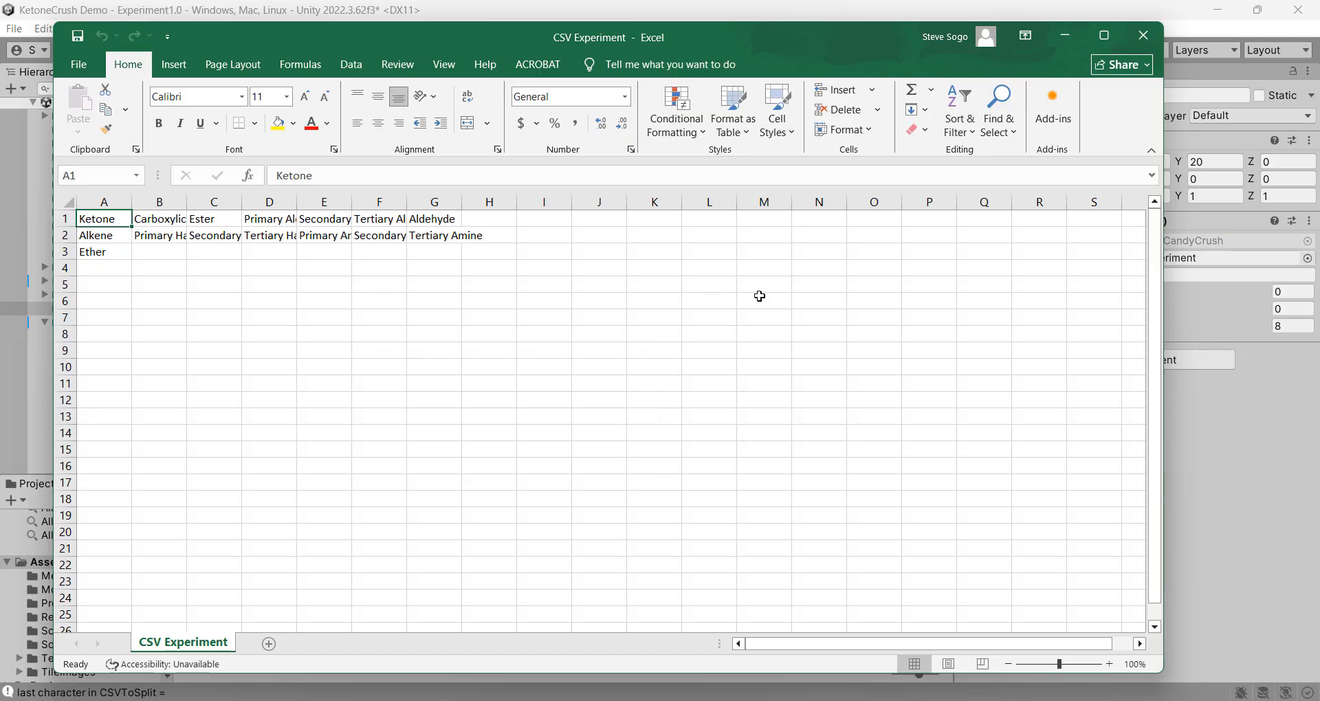
click(1065, 35)
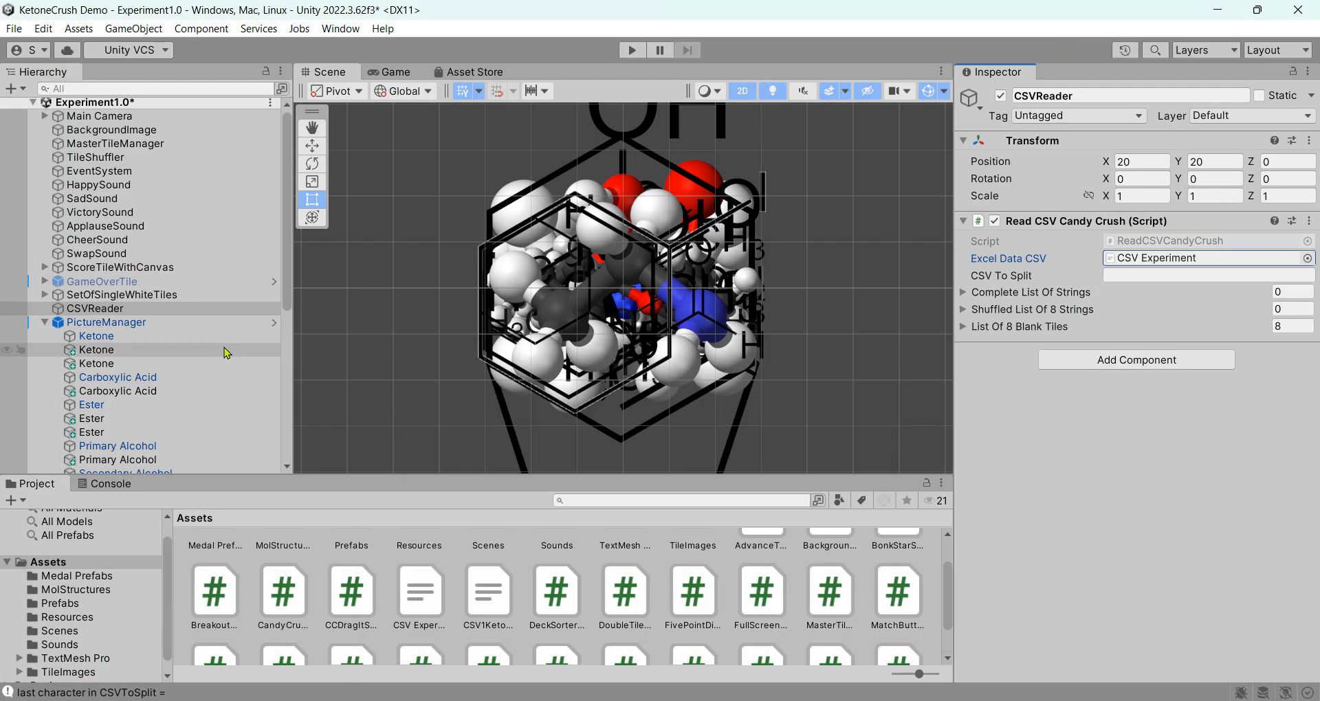
scroll(189, 344, down, 5)
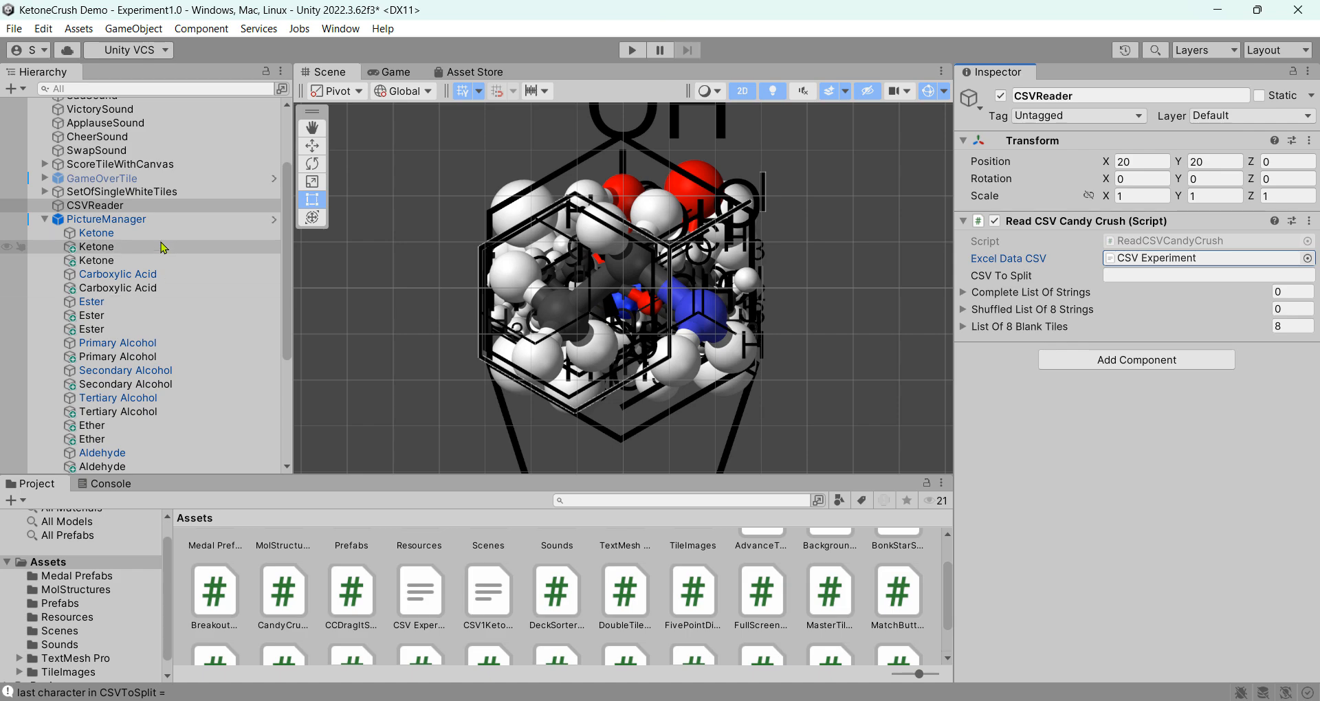
Review the Ketone, Carboxylic Acid and Ester tiles' images, then bring the CSV Experiment sheet back over Unity
click(165, 233)
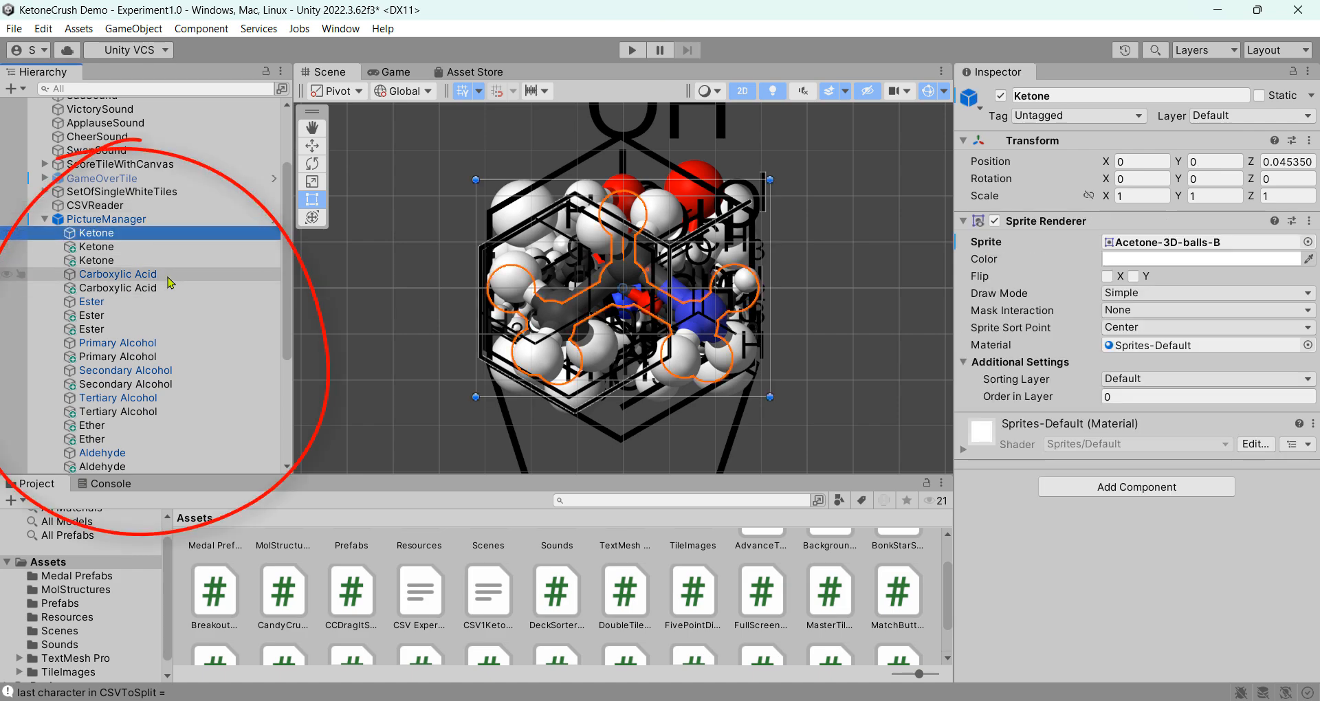
click(170, 275)
click(167, 289)
scroll(171, 333, down, 2)
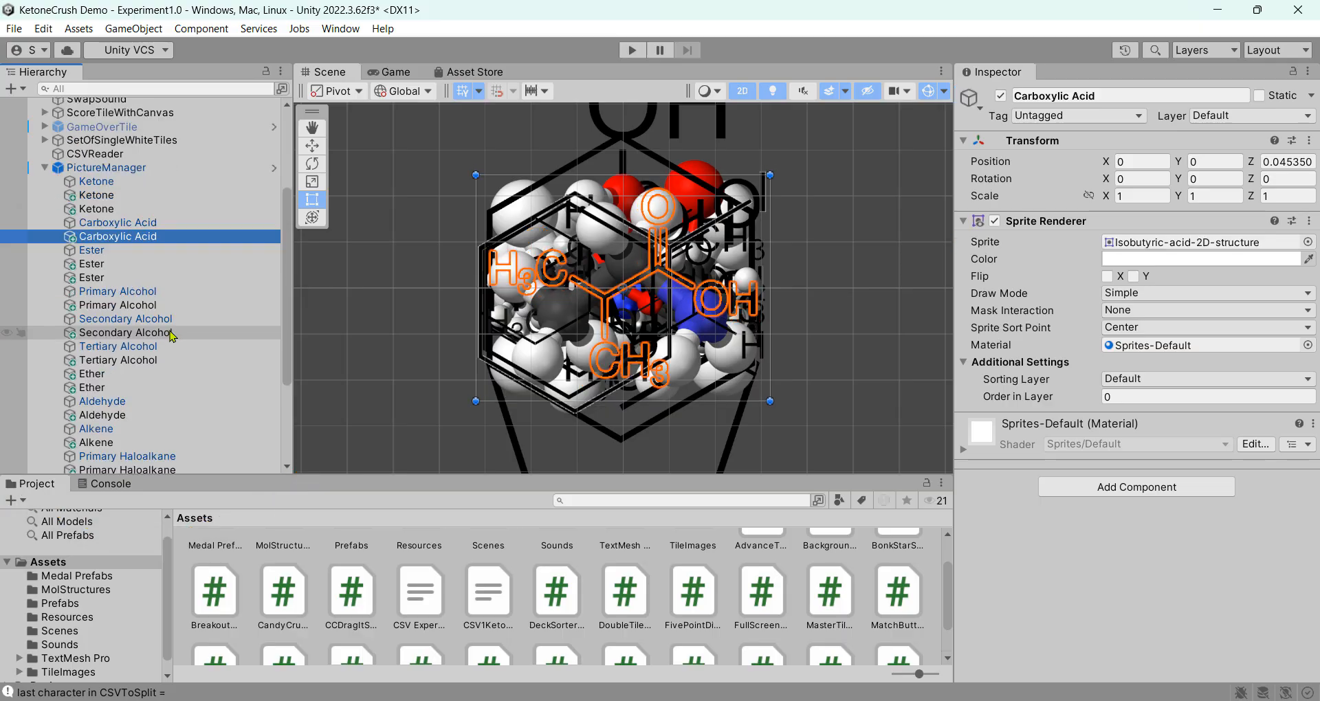
click(167, 253)
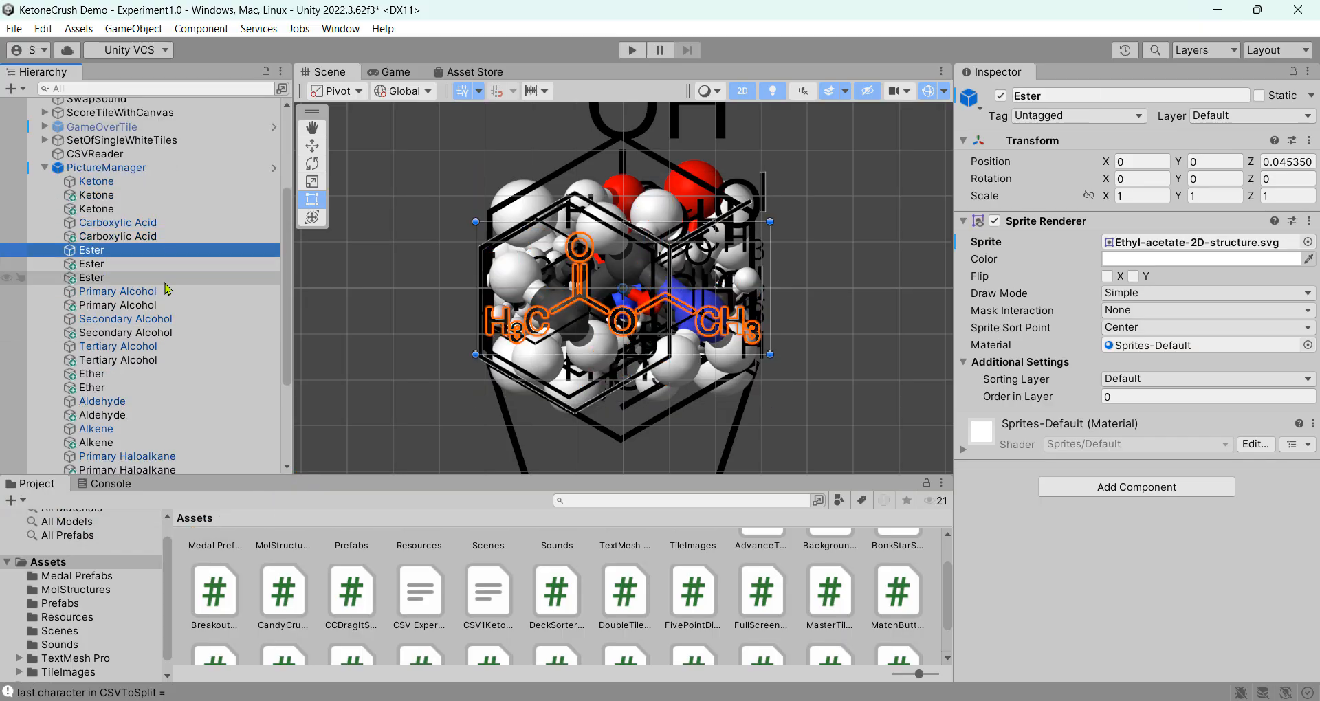
click(169, 281)
scroll(172, 308, down, 2)
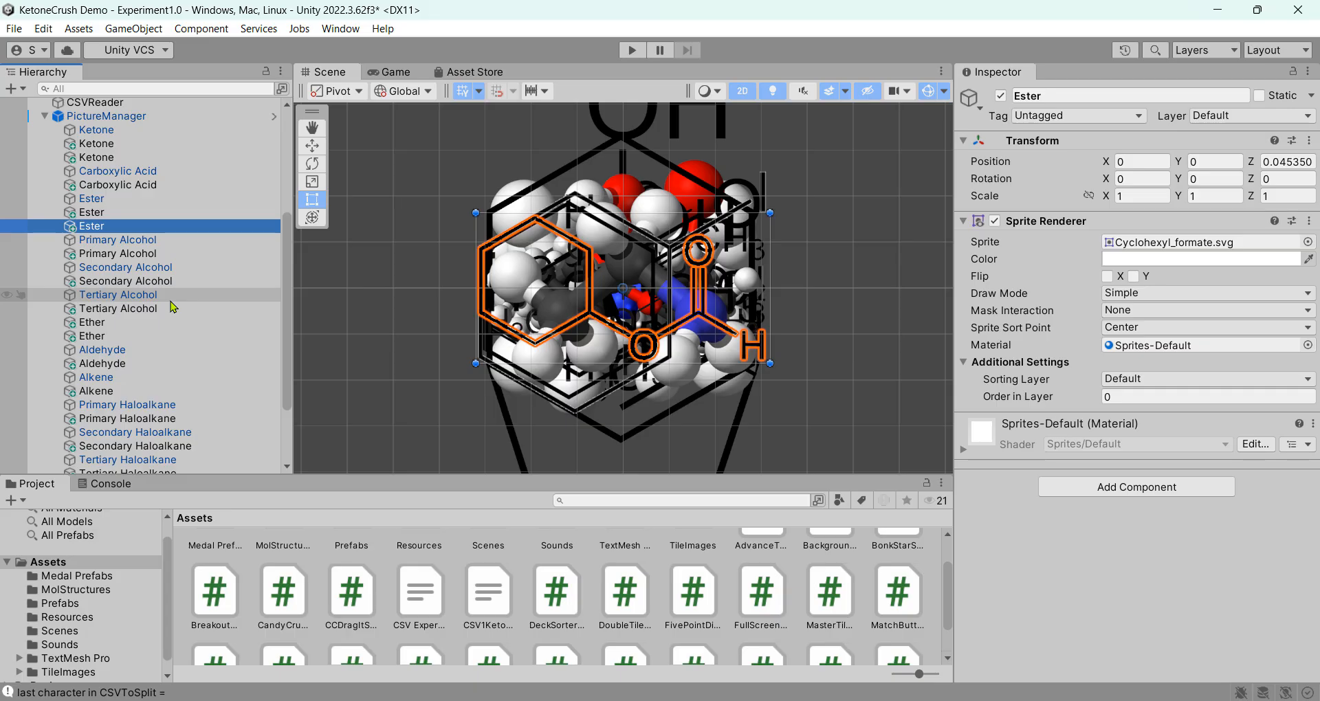
click(92, 201)
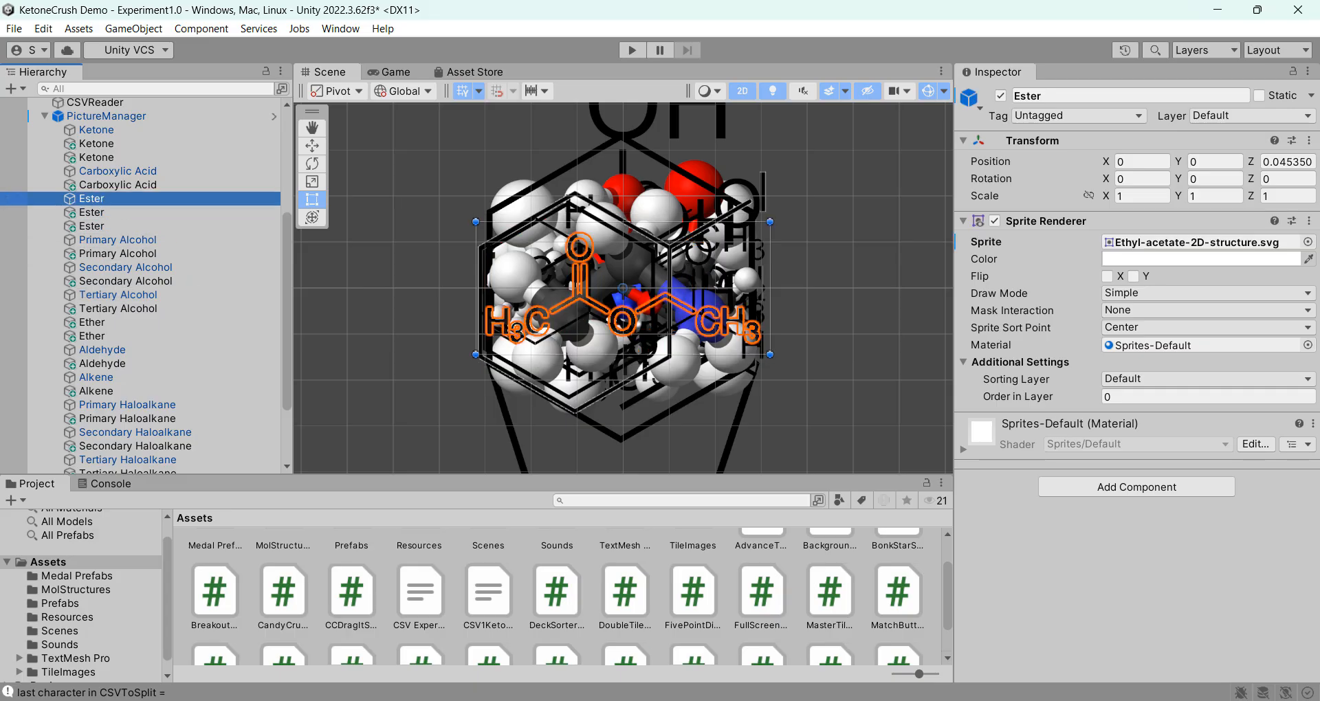
drag(550, 700, 614, 34)
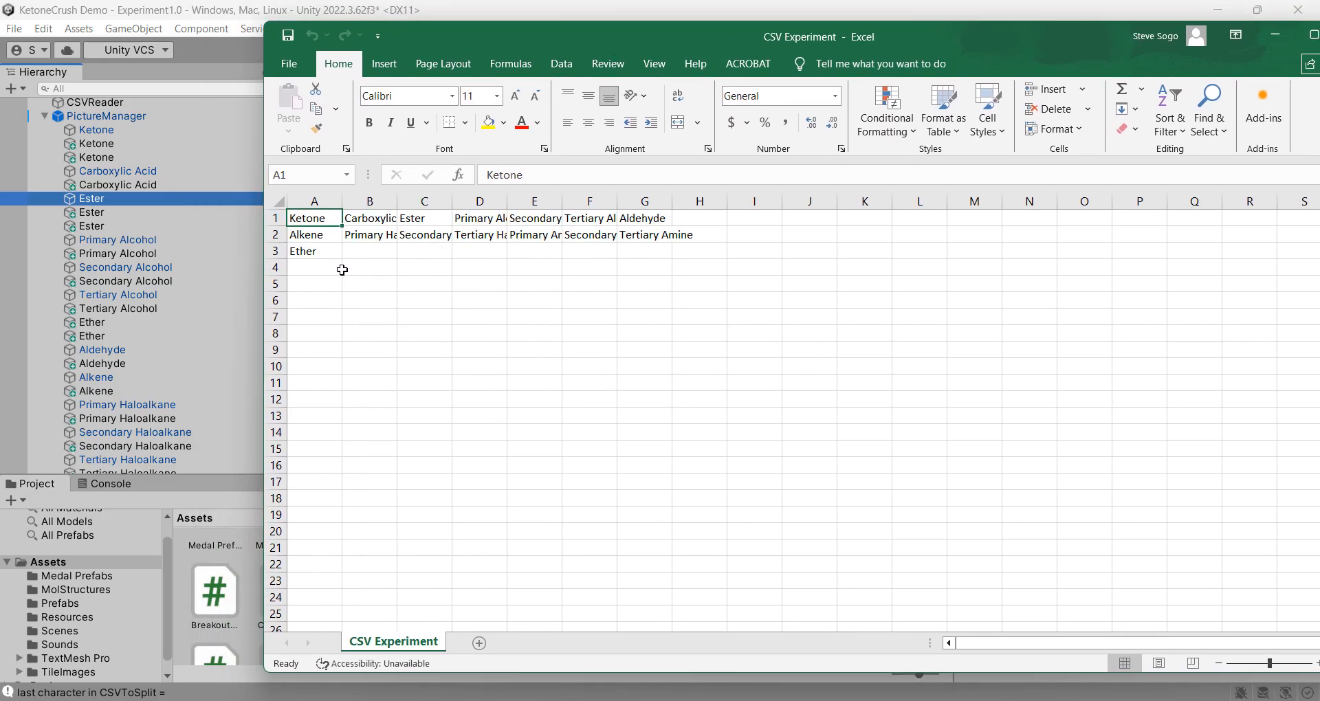